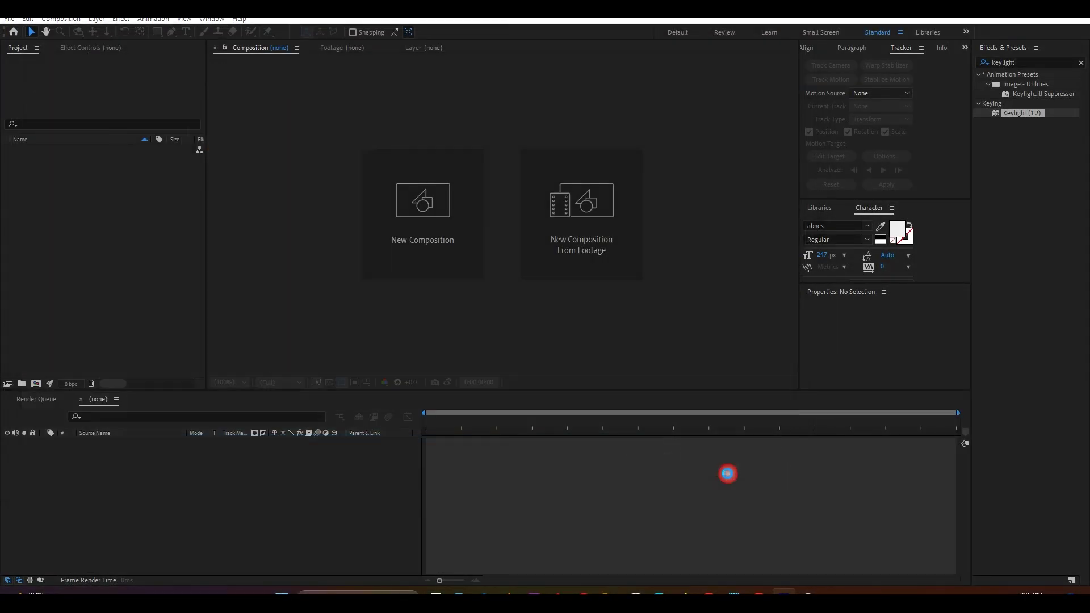
# - Import the three footage clips and create a composition from the woman-using-keyboard green-screen clip
pyautogui.click(66, 229)
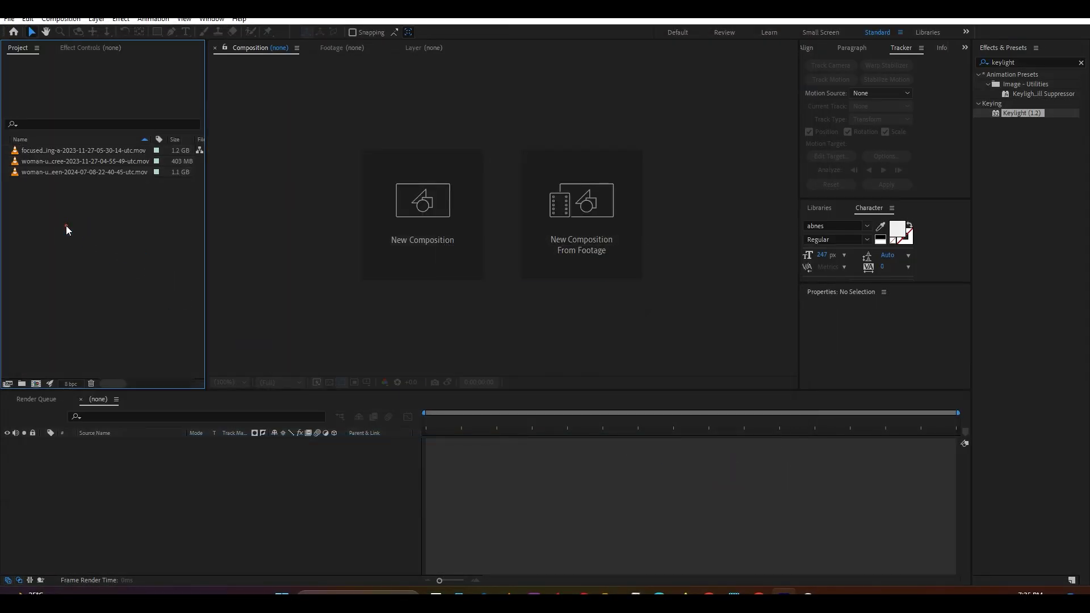
pyautogui.click(46, 152)
pyautogui.click(40, 162)
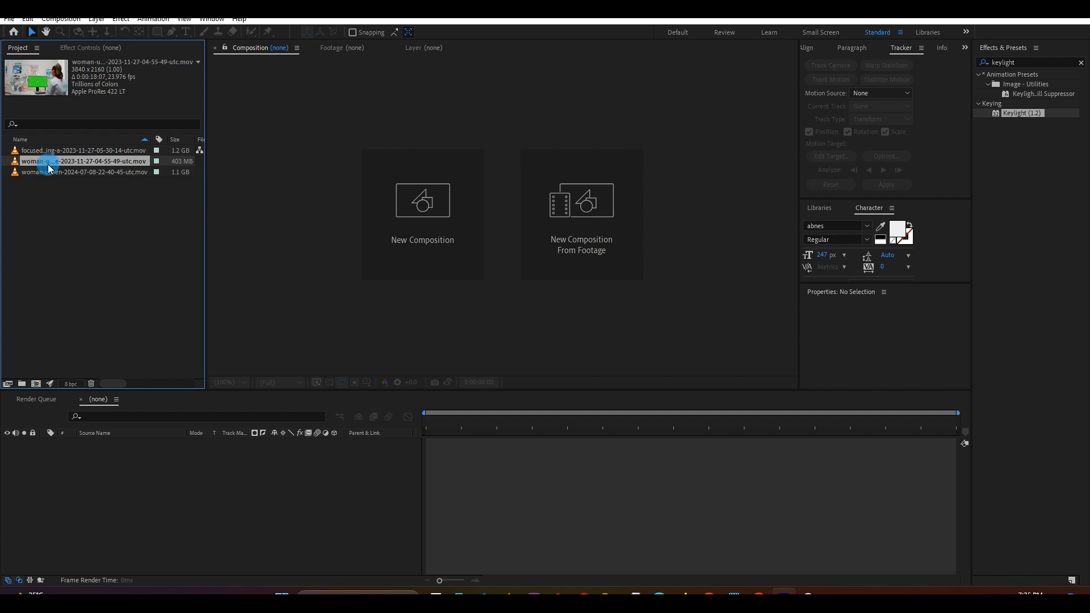
pyautogui.moveTo(57, 213); pyautogui.dragTo(102, 446)
pyautogui.moveTo(416, 230); pyautogui.dragTo(415, 230)
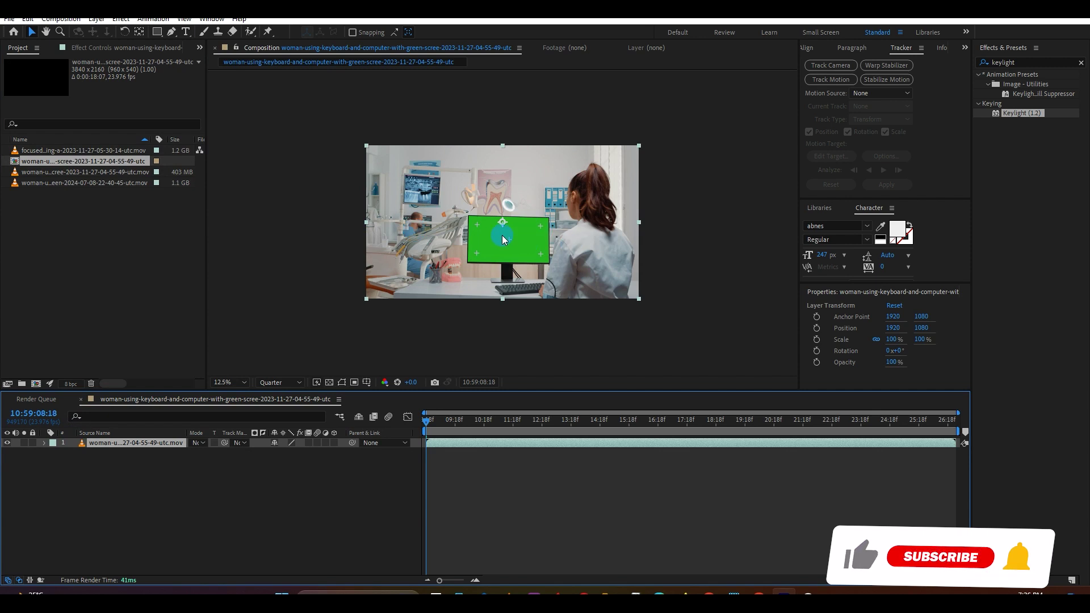
# - Start a motion track on the green-screen clip with Position and Rotation enabled
pyautogui.click(211, 18)
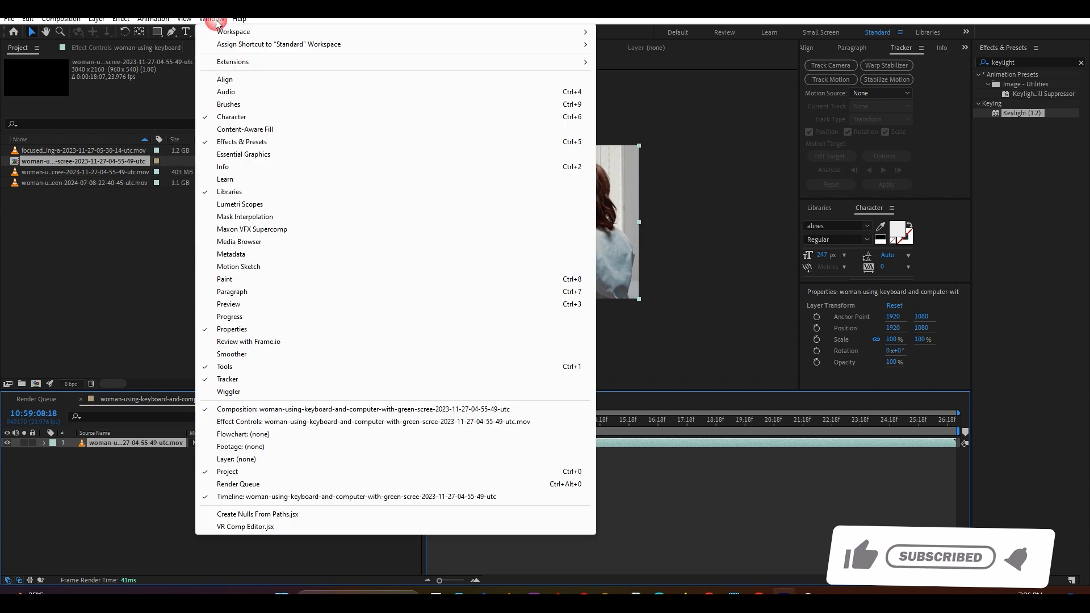
pyautogui.click(759, 89)
pyautogui.click(830, 79)
pyautogui.click(848, 132)
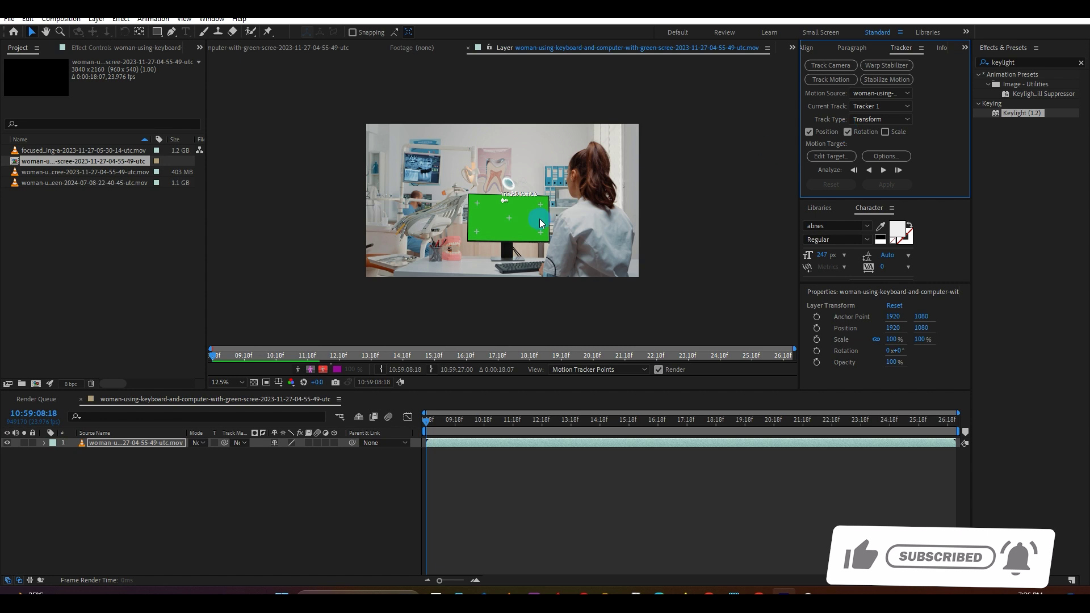
# - Place Track Point 1 on the upper-left cross marker of the green monitor screen
pyautogui.scroll(4, 503, 202)
pyautogui.moveTo(503, 210); pyautogui.dragTo(671, 205)
pyautogui.moveTo(671, 204)
pyautogui.mouseDown()
pyautogui.moveTo(455, 239)
pyautogui.moveTo(263, 248)
pyautogui.mouseUp()
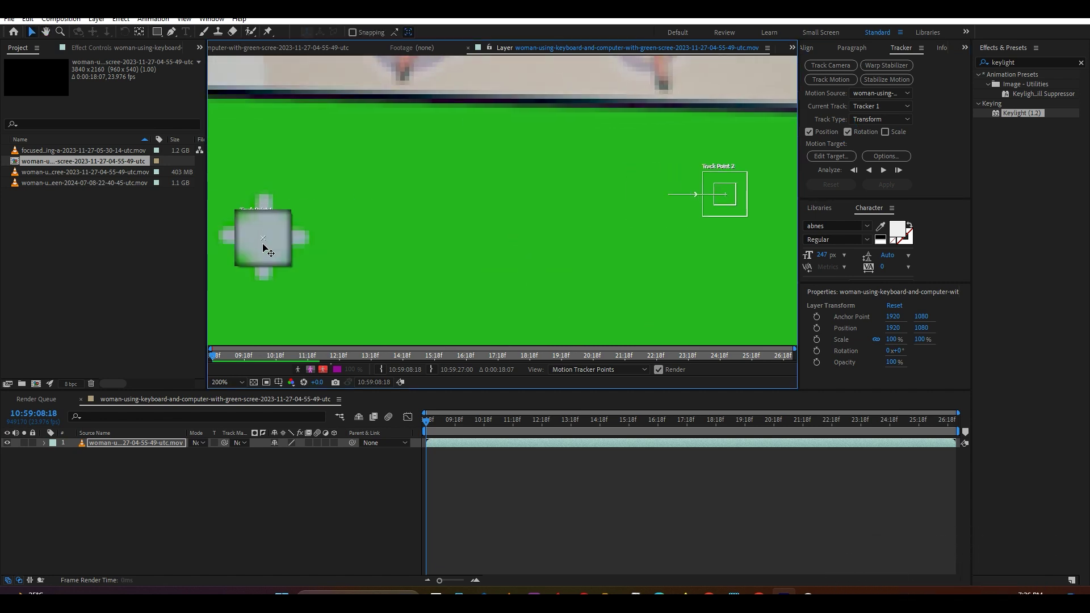
# - Place Track Point 2 on the upper-right cross marker of the green monitor screen
pyautogui.scroll(-3, 616, 244)
pyautogui.scroll(2, 568, 200)
pyautogui.moveTo(535, 230); pyautogui.dragTo(330, 240)
pyautogui.moveTo(409, 213); pyautogui.dragTo(689, 238)
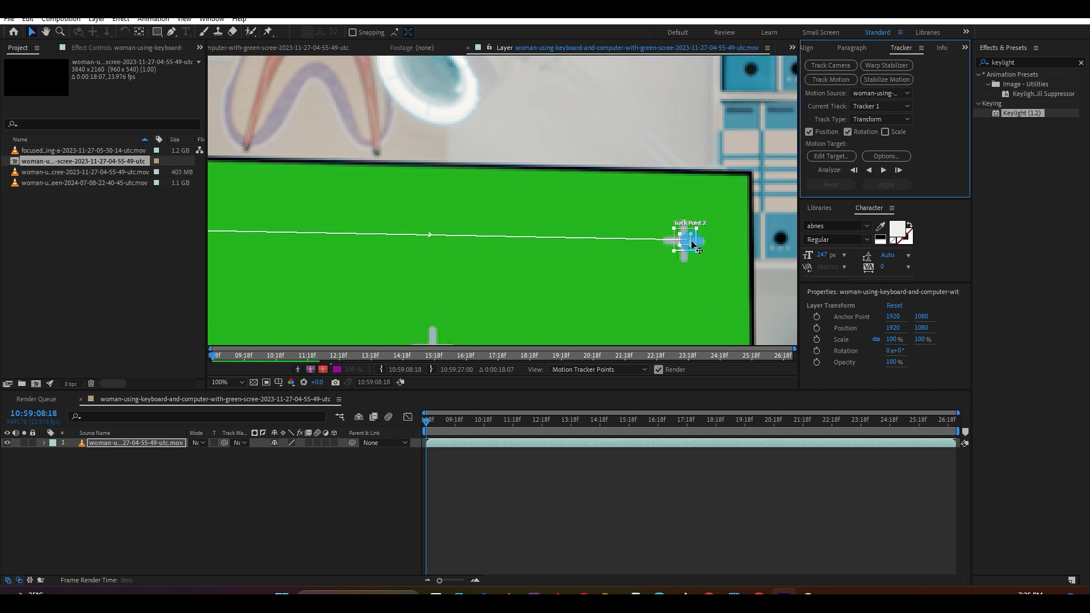
pyautogui.scroll(5, 688, 238)
# - Analyze both track points forward through the whole clip
pyautogui.scroll(-10, 519, 243)
pyautogui.click(919, 193)
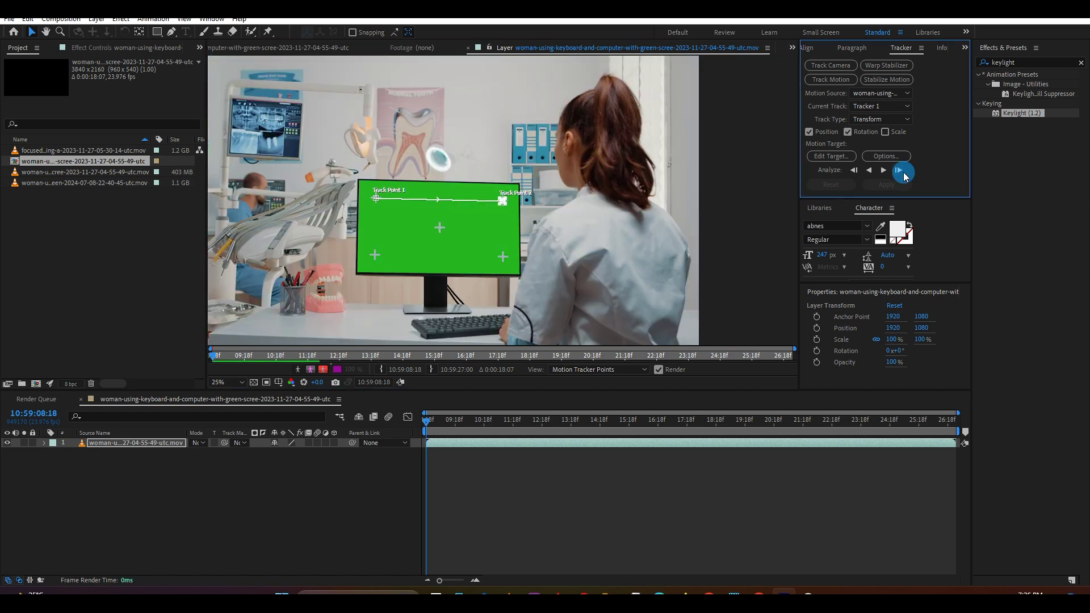
pyautogui.click(883, 171)
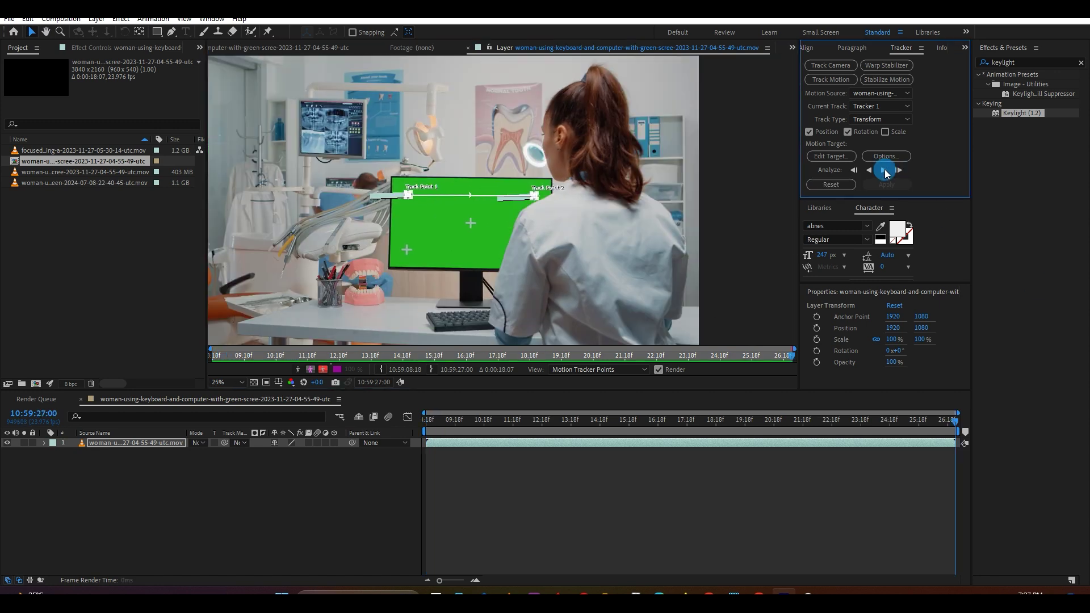
# - Create a null object and rename it "Tracking Data"
pyautogui.rightClick(126, 492)
pyautogui.moveTo(237, 350)
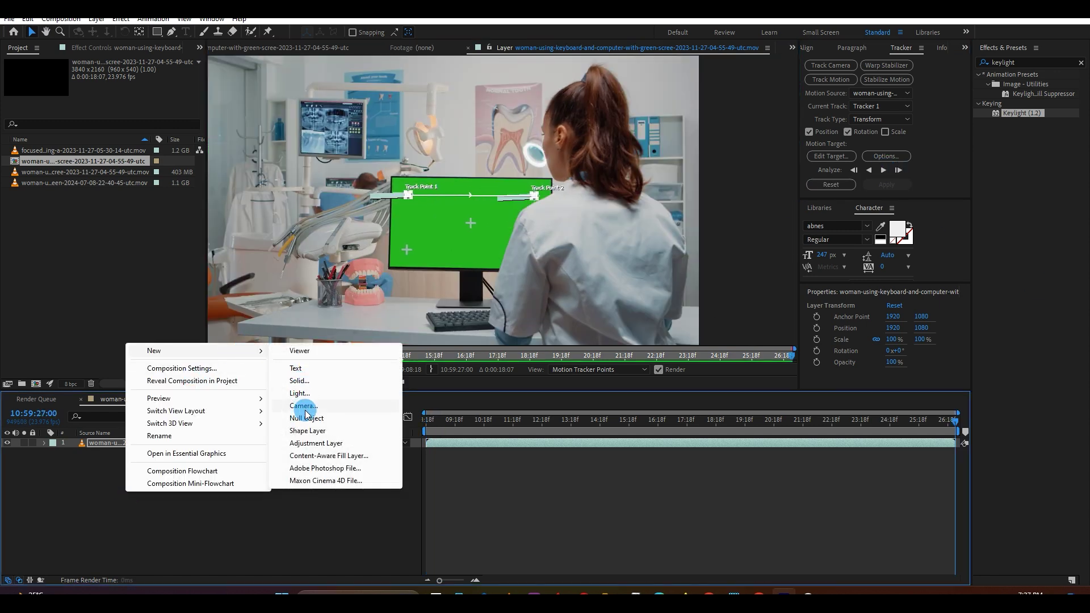
pyautogui.click(305, 404)
pyautogui.press('Return')
pyautogui.write('Tra')
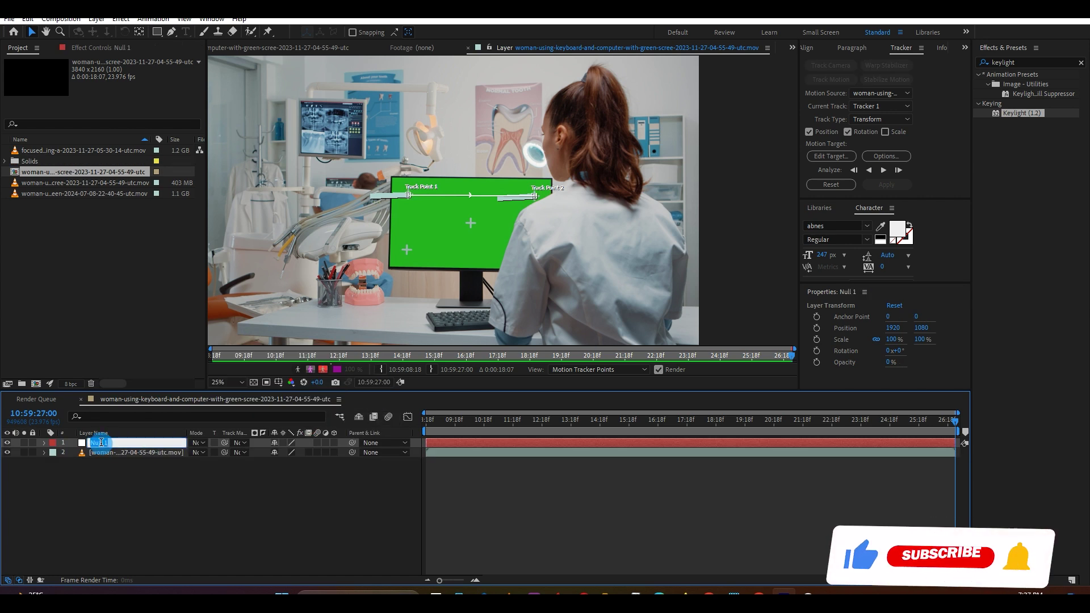
pyautogui.write('cking Data')
pyautogui.click(102, 448)
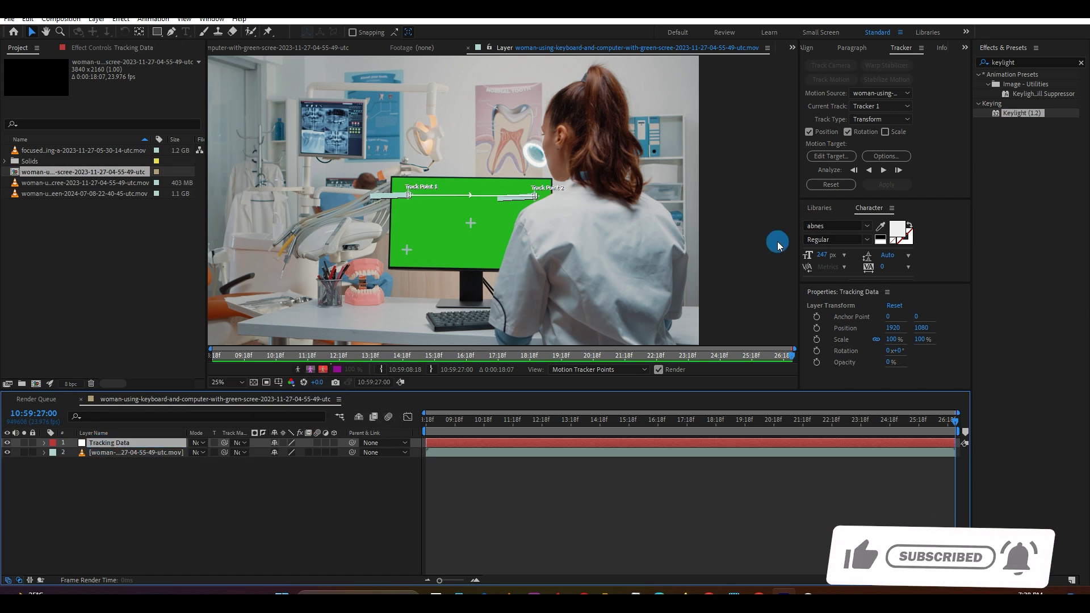
# - Make the Tracking Data null the motion target and apply the tracked motion to it
pyautogui.click(830, 157)
pyautogui.click(562, 282)
pyautogui.click(571, 334)
pyautogui.click(886, 185)
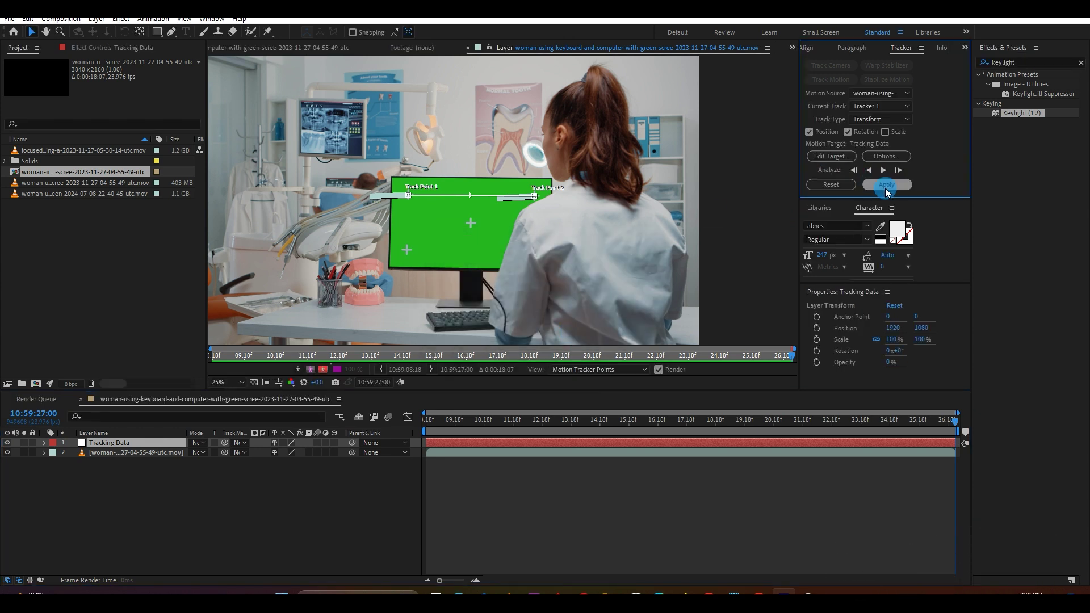
pyautogui.click(532, 311)
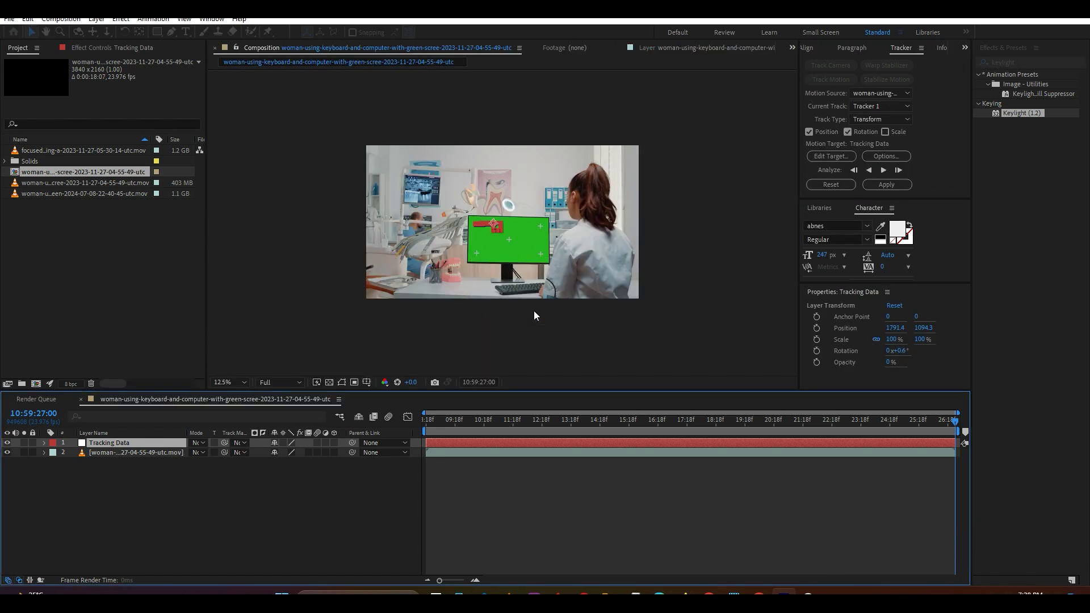
# - Add the focused-smiling-teen clip below the green-screen layer and pre-compose it as "Video 1", moving all attributes into the new composition
pyautogui.click(44, 443)
pyautogui.moveTo(107, 150); pyautogui.dragTo(102, 464)
pyautogui.rightClick(101, 464)
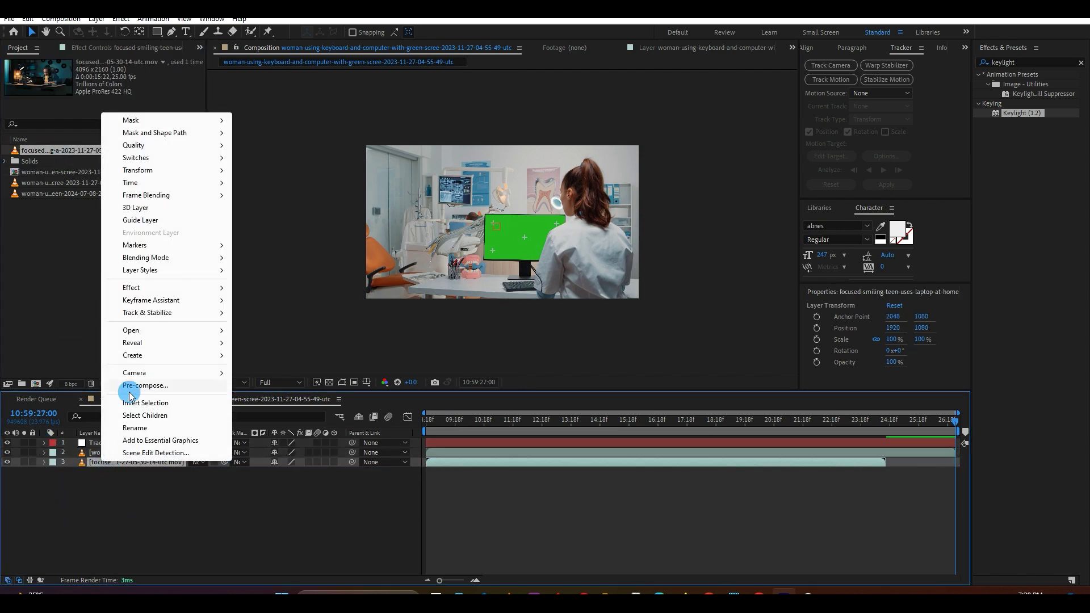
pyautogui.click(145, 385)
pyautogui.click(450, 306)
pyautogui.tripleClick(576, 227)
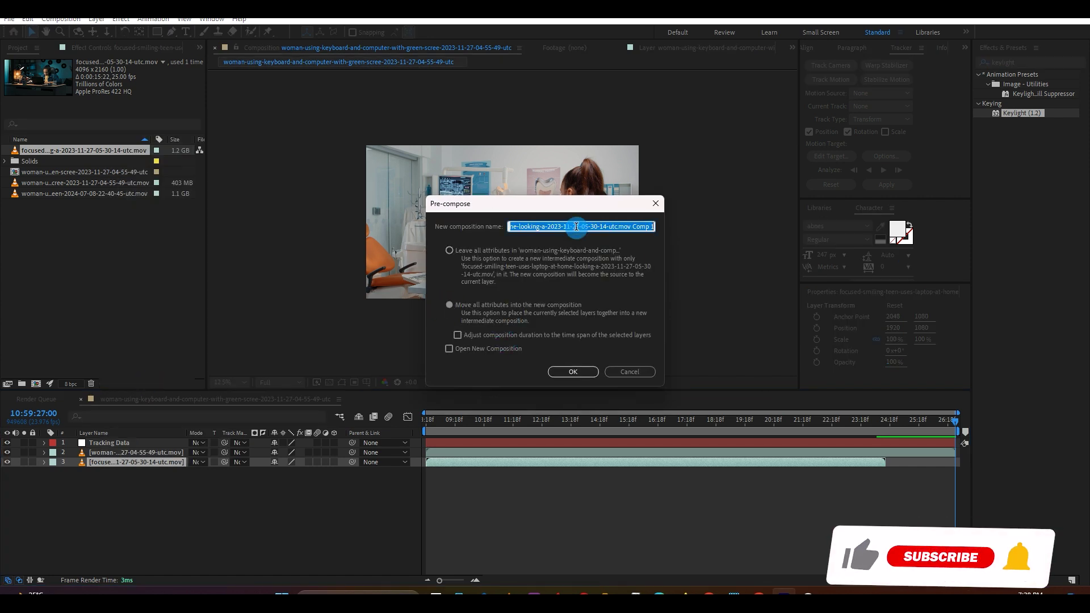
pyautogui.write('Video')
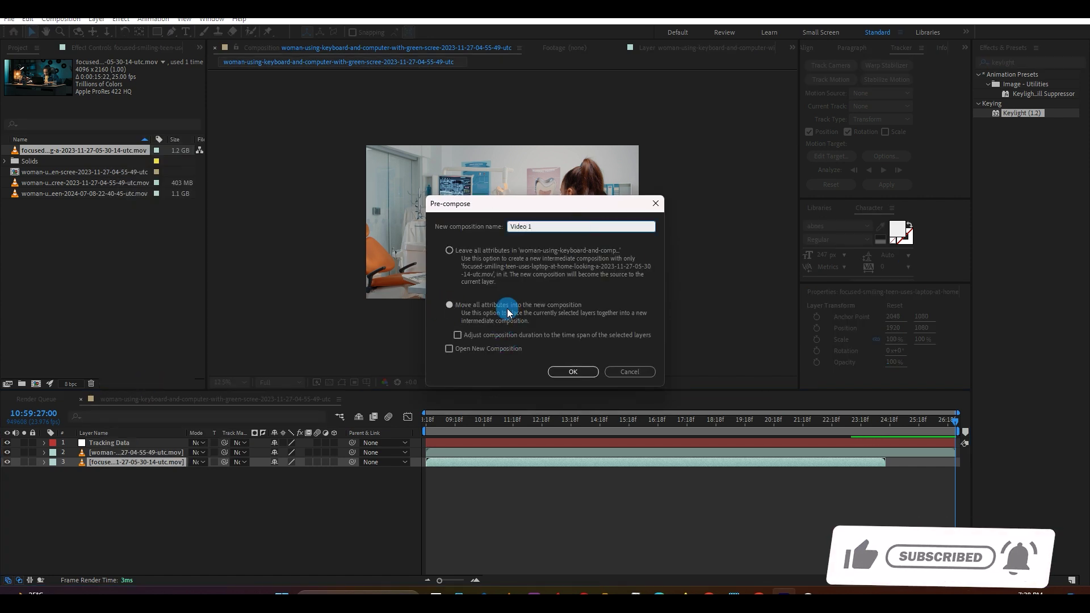
pyautogui.click(449, 305)
pyautogui.click(578, 371)
# - Rename the green-screen footage layer "Tracking Video"
pyautogui.click(109, 452)
pyautogui.press('Return')
pyautogui.write('Tra')
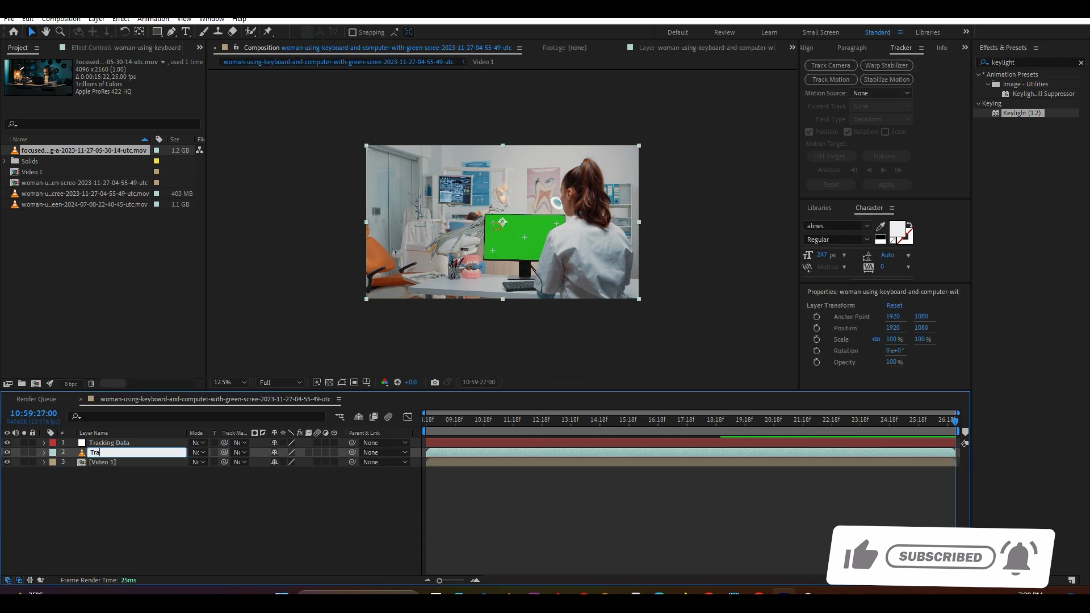
pyautogui.write('cking v')
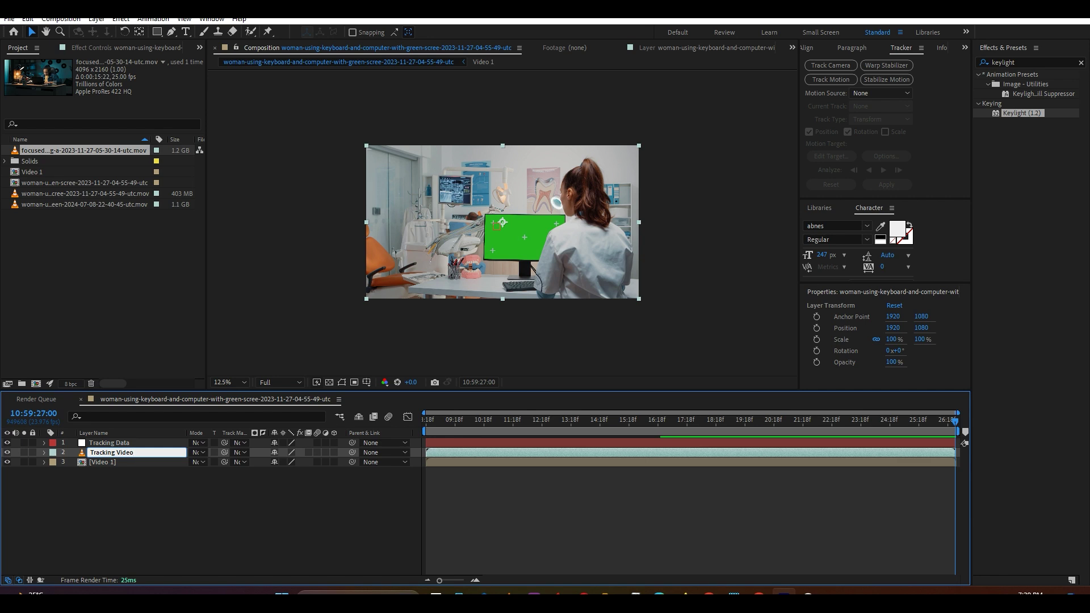
pyautogui.click(112, 453)
# - Apply Keylight (1.2) to the Tracking Video layer and sample the monitor's green as the Screen Colour
pyautogui.click(1081, 63)
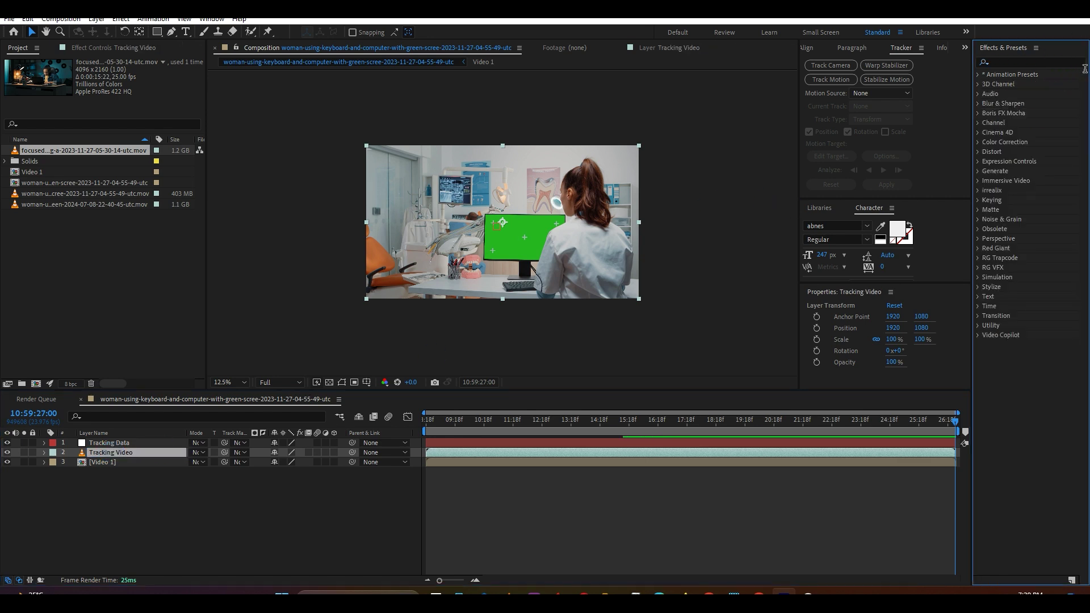
pyautogui.write('key')
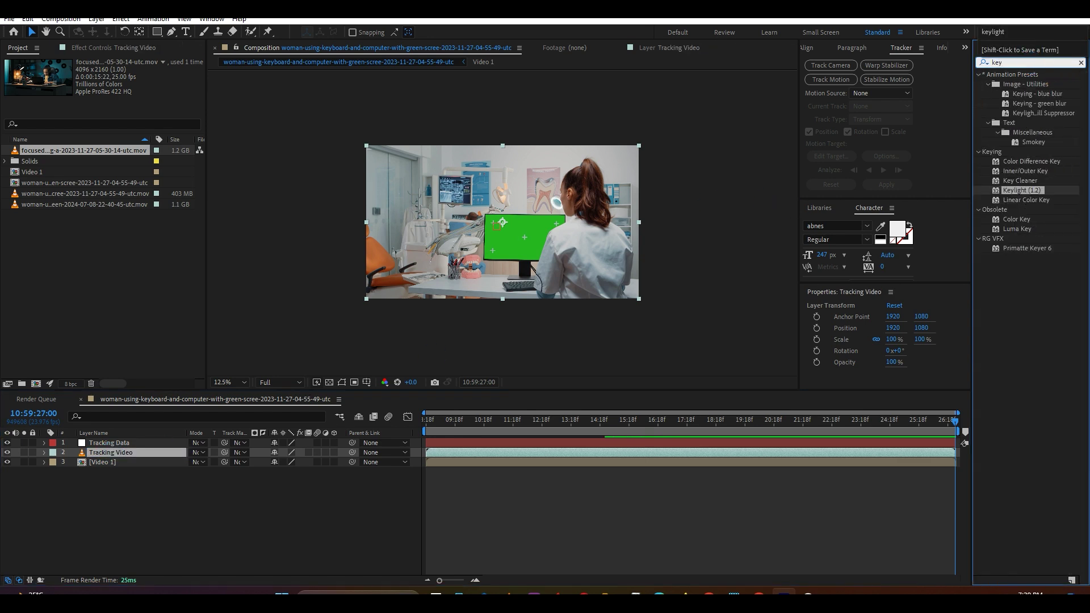
pyautogui.moveTo(1025, 195); pyautogui.dragTo(122, 454)
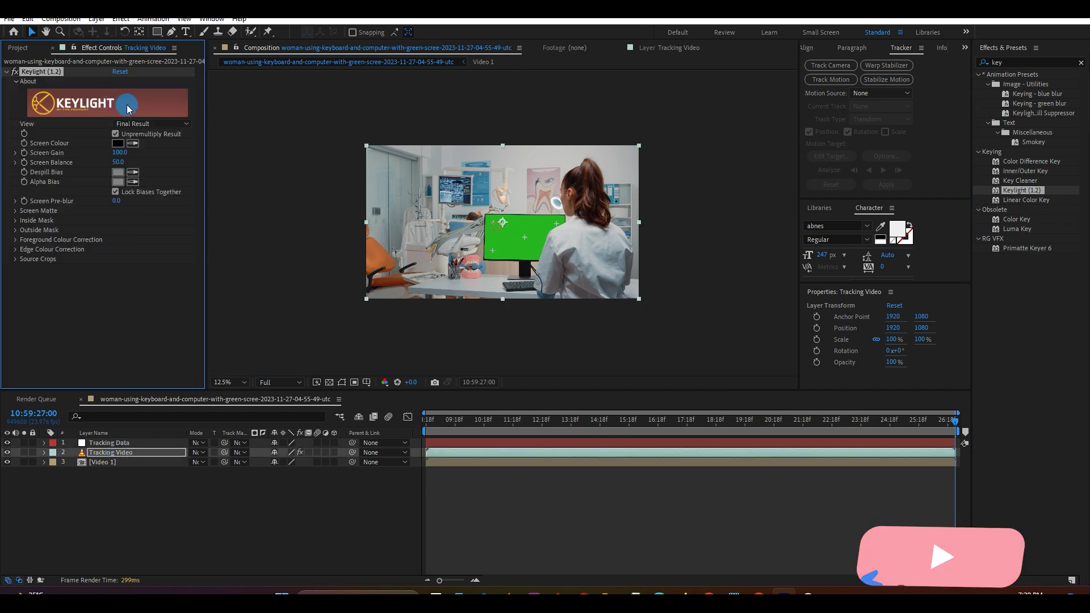
pyautogui.click(132, 143)
pyautogui.click(528, 217)
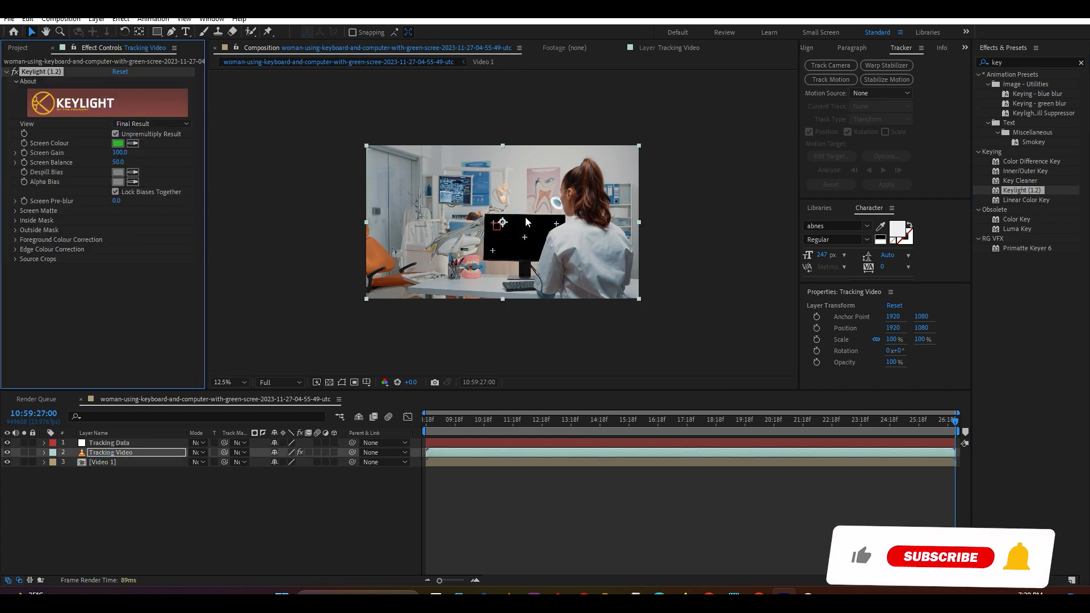
# - At 10:59:09:23, scale the Video 1 layer to 34% and position it over the monitor at 1940.5, 1367.5
pyautogui.click(460, 419)
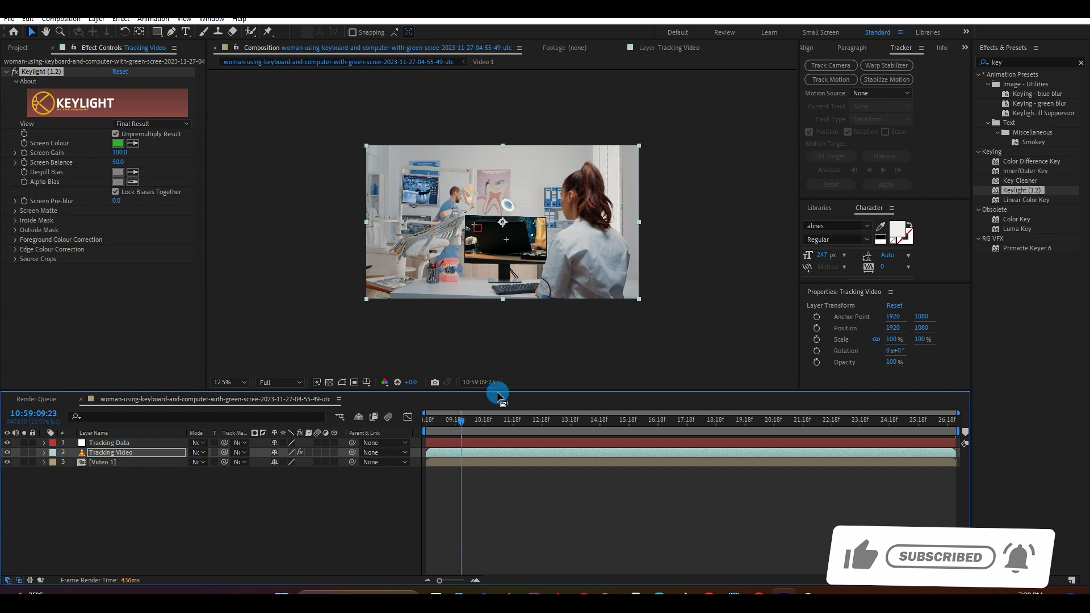
pyautogui.click(236, 383)
pyautogui.click(243, 195)
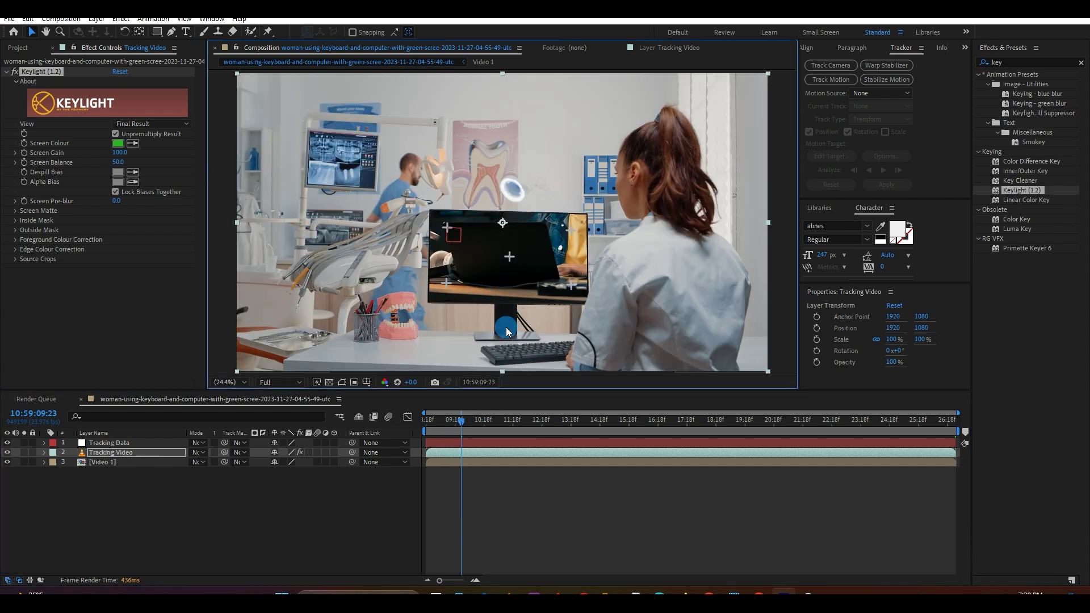
pyautogui.click(195, 463)
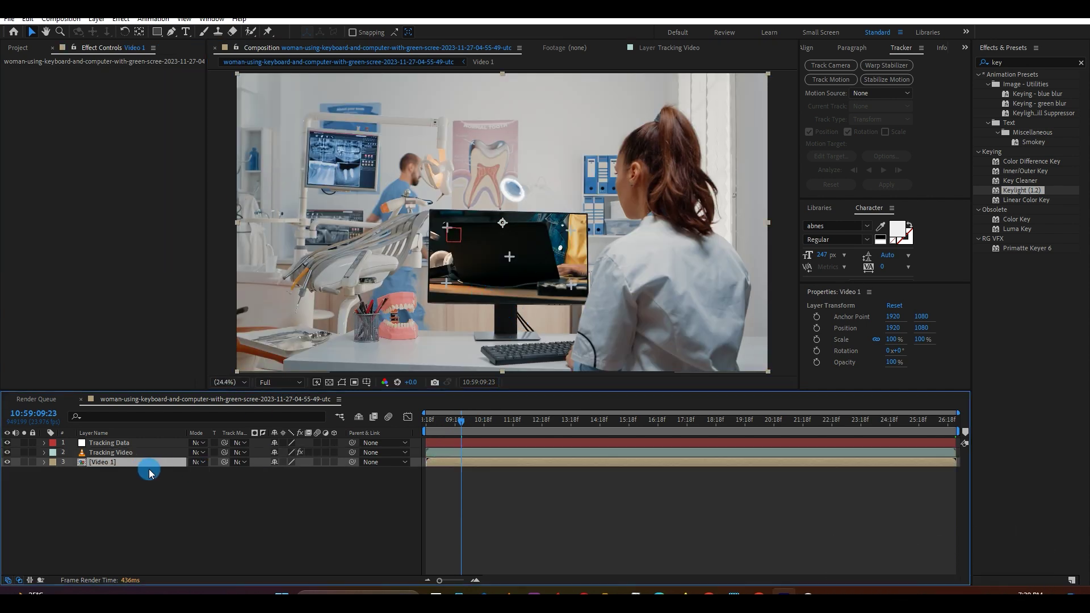
pyautogui.press('s')
pyautogui.moveTo(307, 472); pyautogui.dragTo(276, 482)
pyautogui.moveTo(524, 239); pyautogui.dragTo(527, 279)
pyautogui.moveTo(299, 471); pyautogui.dragTo(300, 471)
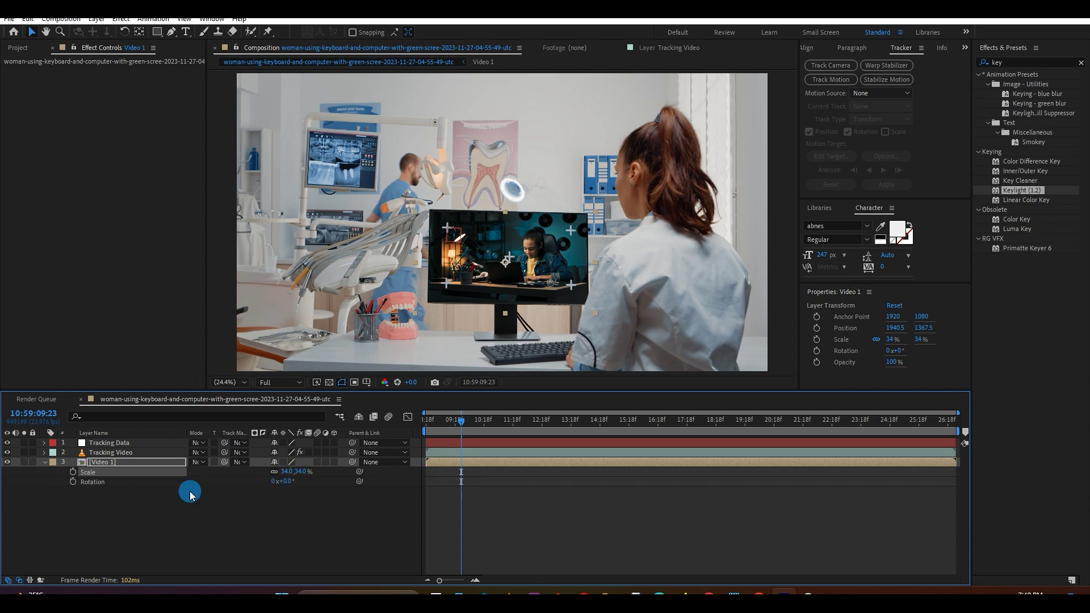
# - Set the Video 1 layer's rotation to 2° and its scale to 35%
pyautogui.hotkey('shift', 'p')
pyautogui.click(290, 491)
pyautogui.press('Up')
pyautogui.press('Up')
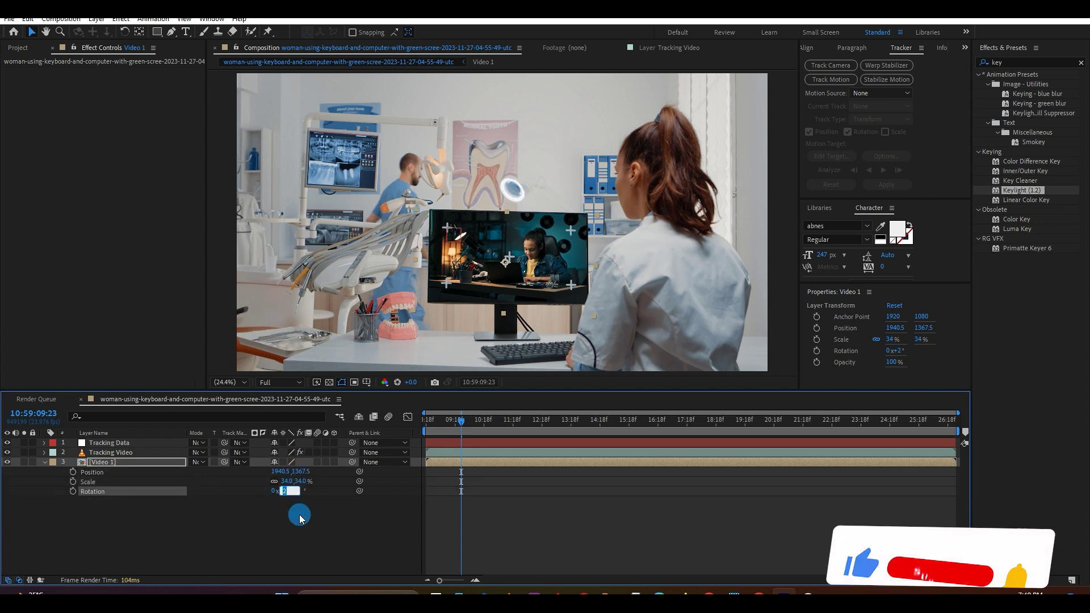
pyautogui.click(303, 481)
pyautogui.press('Up')
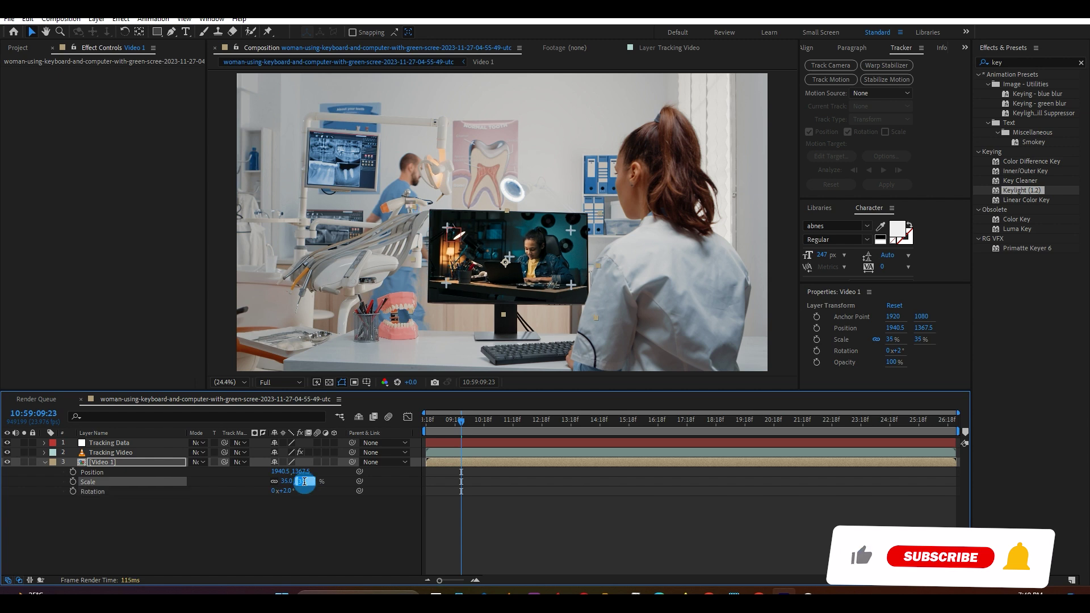
pyautogui.click(44, 462)
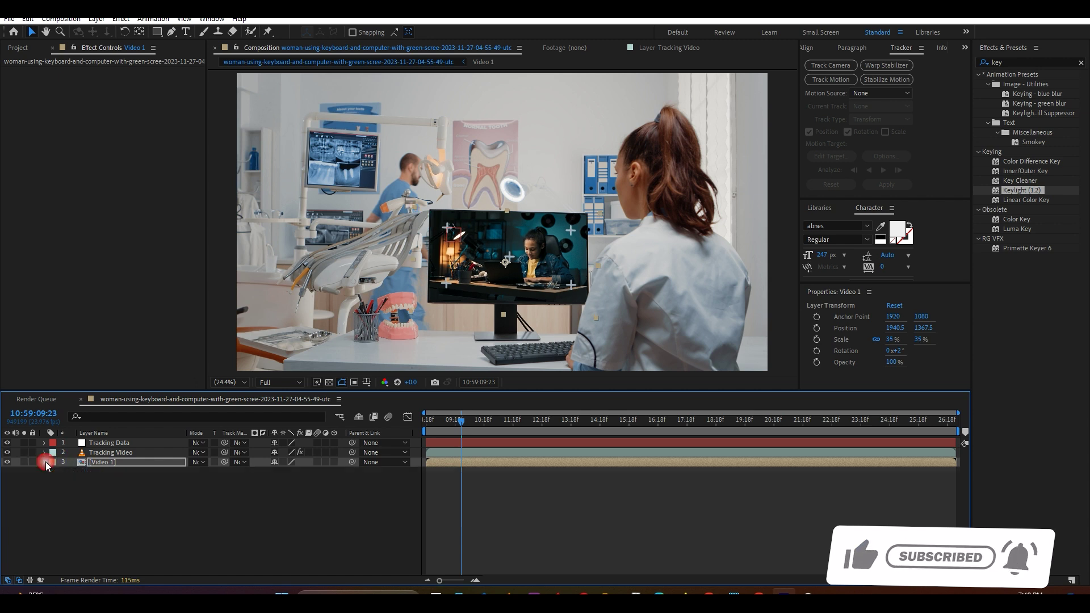
# - Draw a closed four-corner mask with the Pen tool on Video 1, following the monitor's edges
pyautogui.click(172, 33)
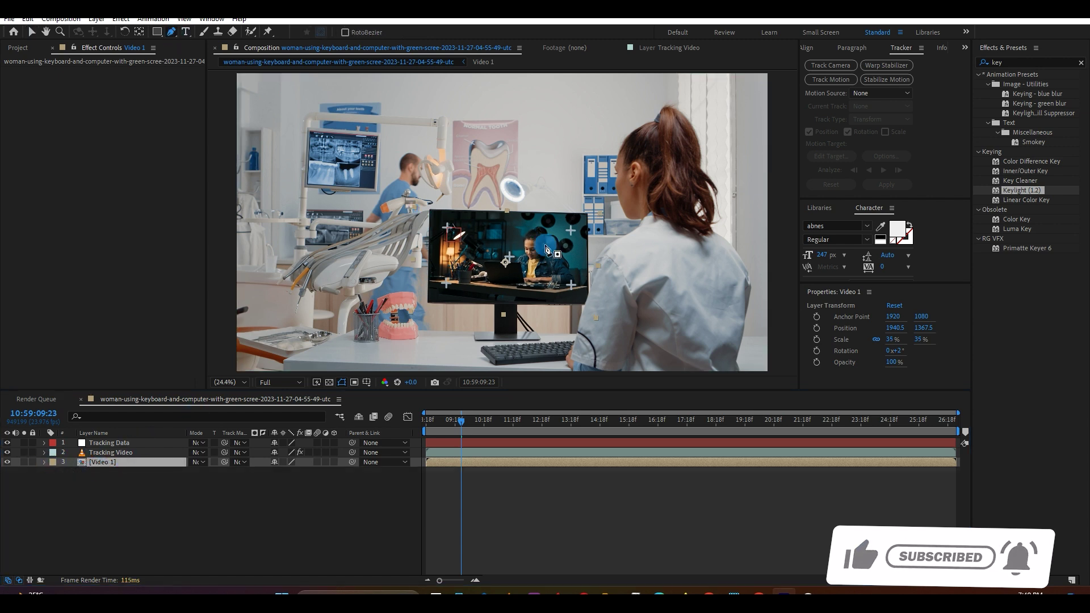
pyautogui.scroll(4, 546, 250)
pyautogui.scroll(-4, 568, 238)
pyautogui.scroll(2, 503, 304)
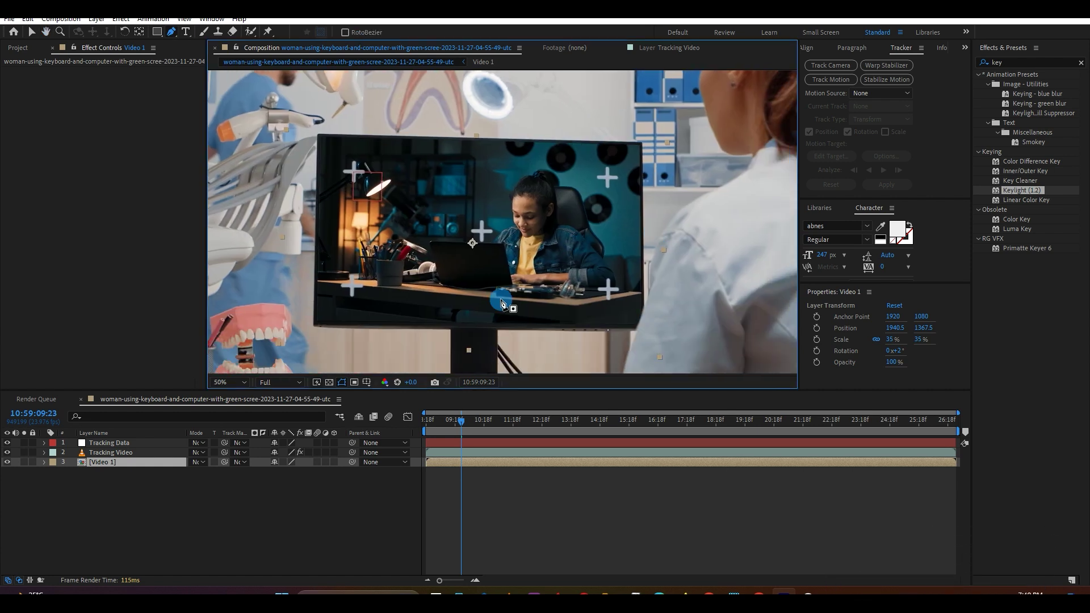
pyautogui.scroll(3, 352, 348)
pyautogui.scroll(-3, 433, 239)
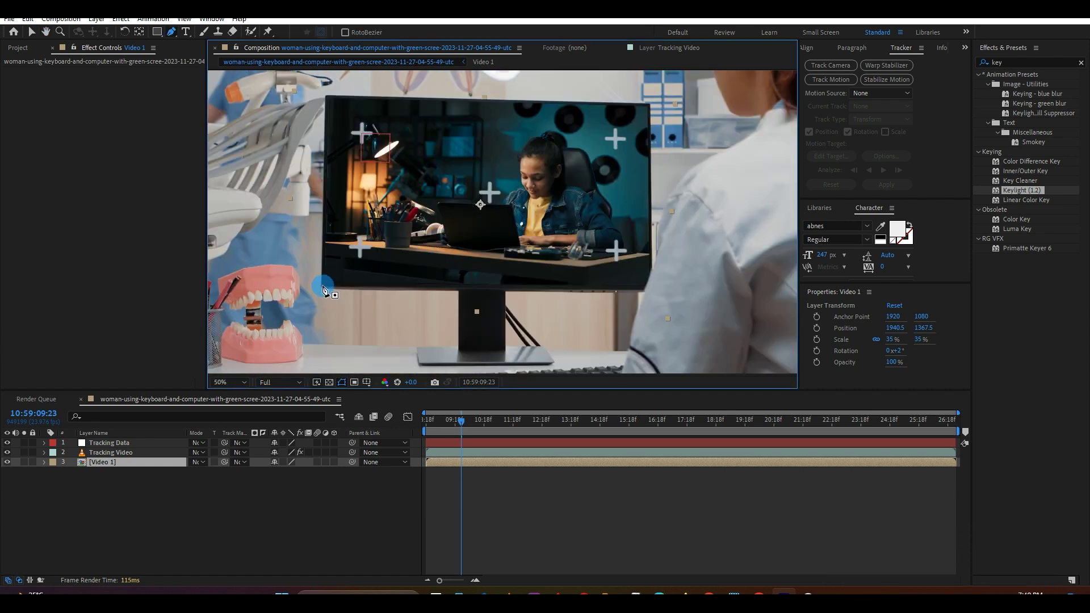
pyautogui.click(322, 287)
pyautogui.click(652, 290)
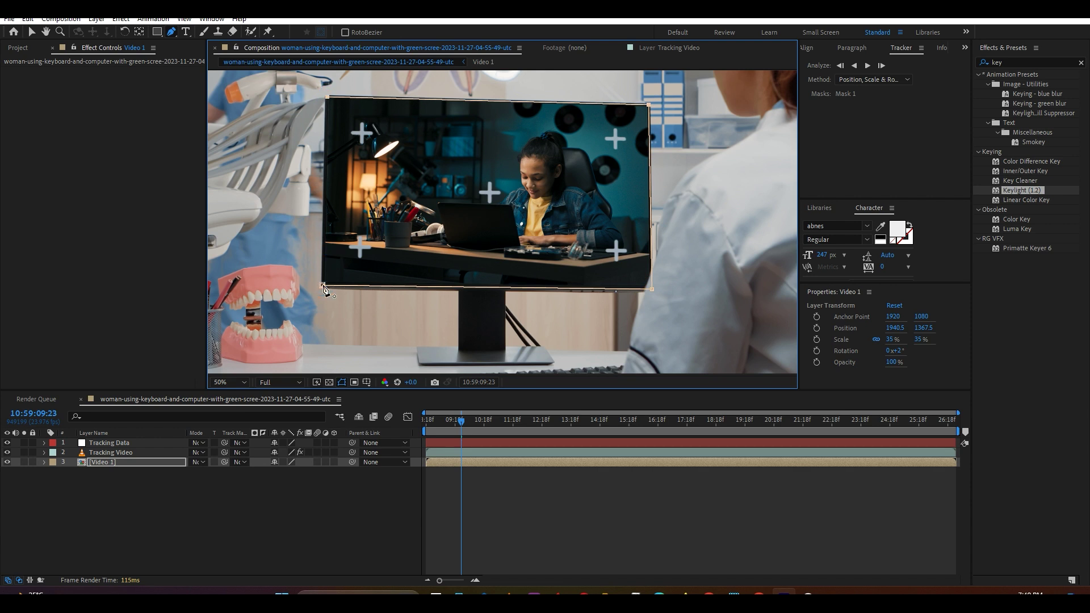
pyautogui.click(32, 33)
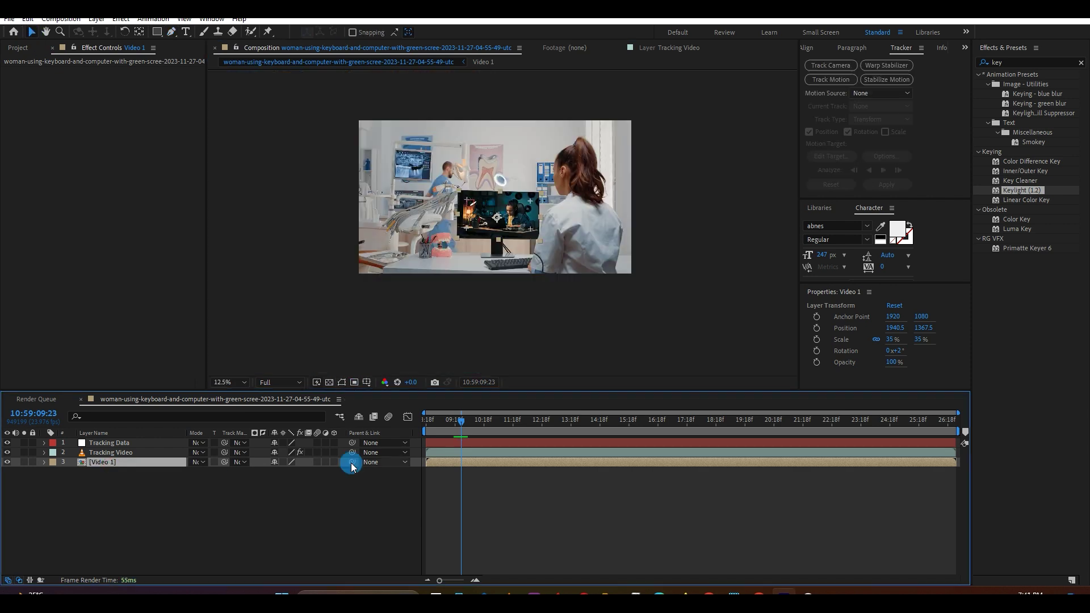
# - Parent the Video 1 layer to the Tracking Data null and play the composition to check the track
pyautogui.moveTo(352, 462); pyautogui.dragTo(124, 441)
pyautogui.click(117, 442)
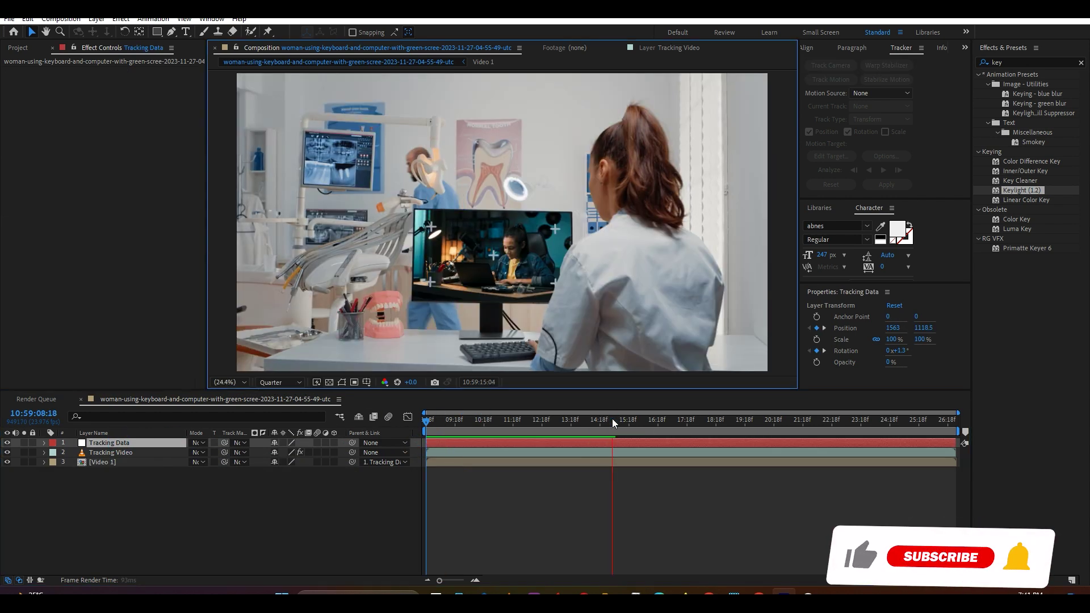
pyautogui.moveTo(611, 417); pyautogui.dragTo(394, 431)
pyautogui.press('space')
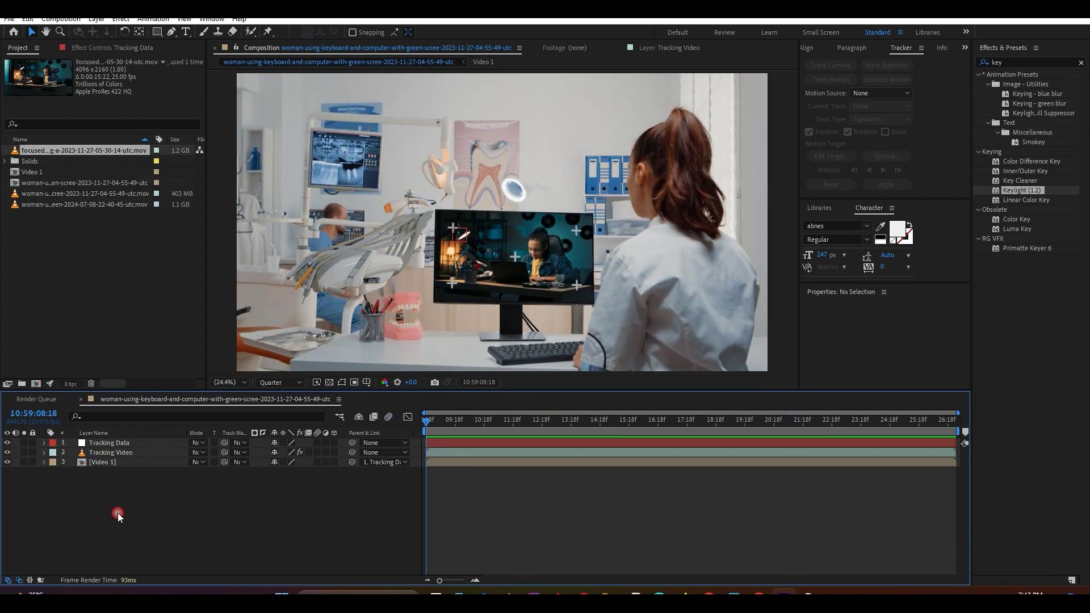
# - Create a new null object in the composition and name it Zoom 1 Ctrl
pyautogui.rightClick(118, 517)
pyautogui.moveTo(248, 372)
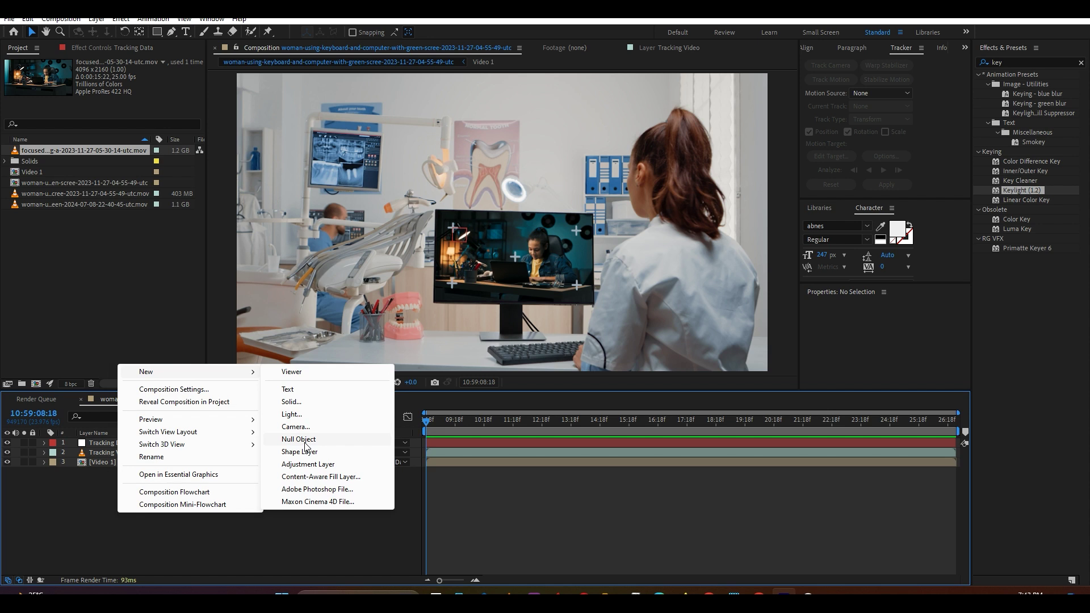
pyautogui.click(305, 443)
pyautogui.press('Return')
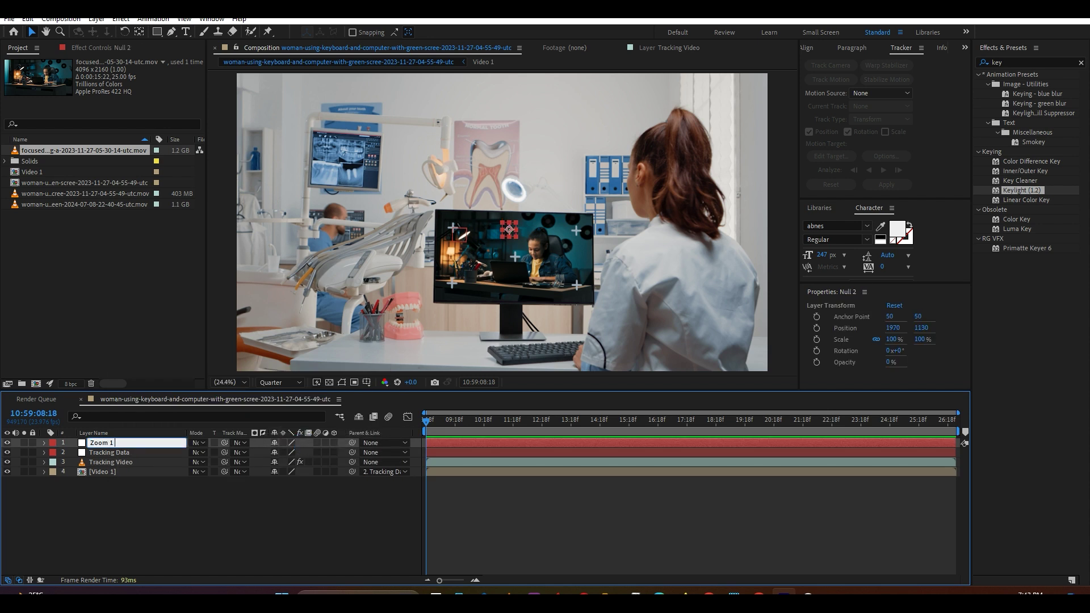
pyautogui.write('Zoom 1 Ctrl')
pyautogui.click(300, 442)
# - Parent the Video 1, Tracking Video and Tracking Data layers to Zoom 1 Ctrl
pyautogui.click(114, 471)
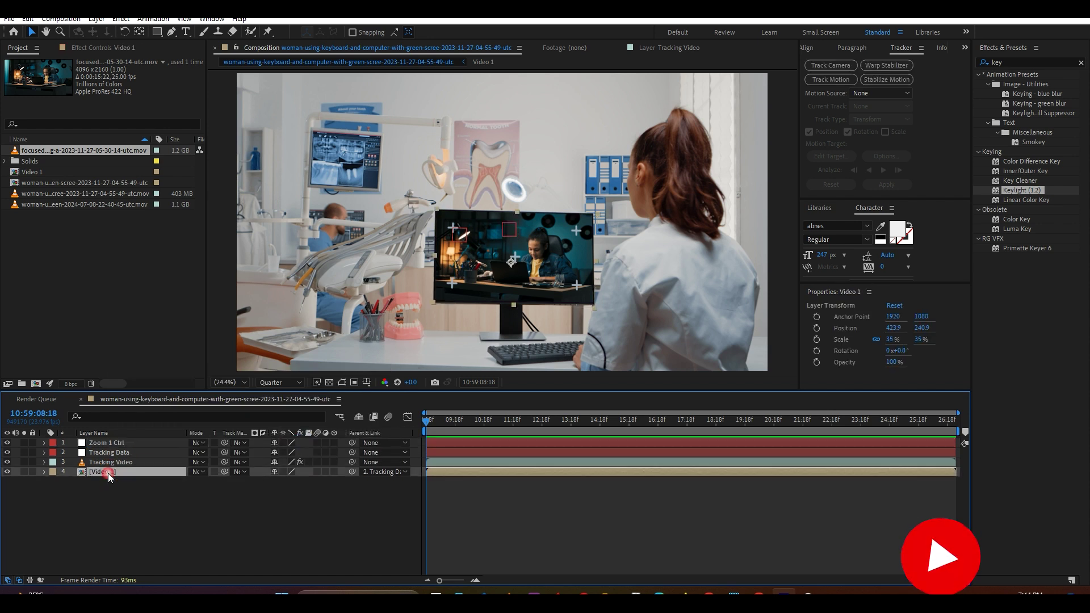
pyautogui.keyDown('shift'); pyautogui.click(117, 462); pyautogui.keyUp('shift')
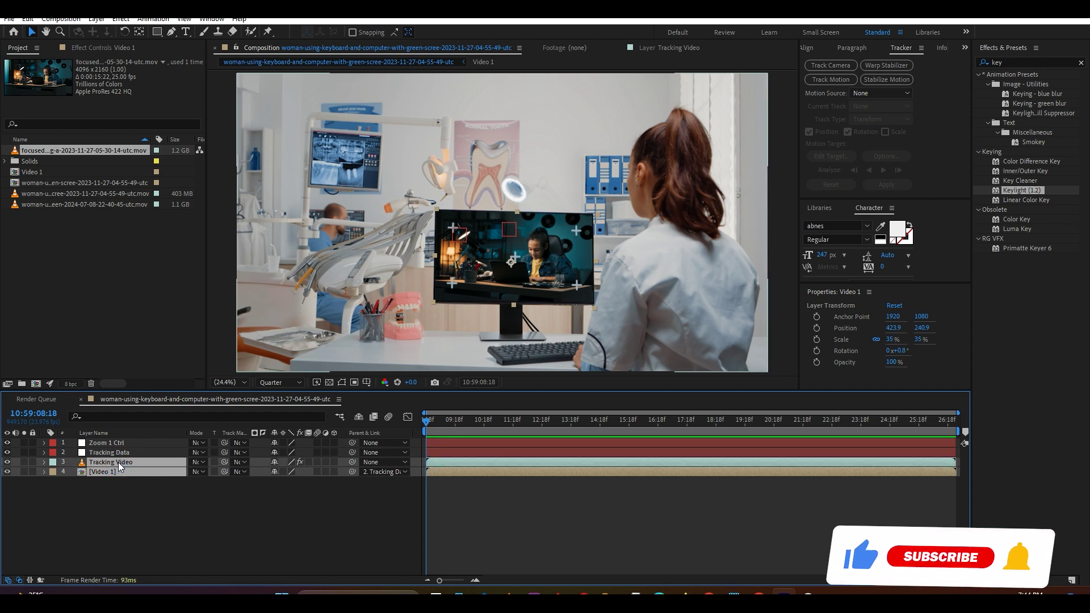
pyautogui.keyDown('shift'); pyautogui.click(108, 453); pyautogui.keyUp('shift')
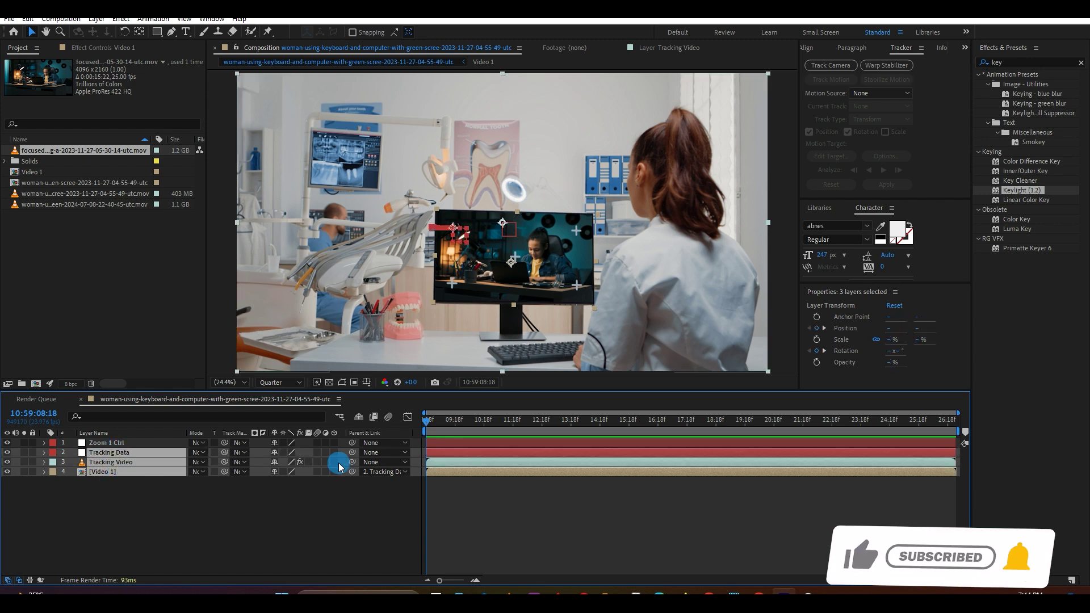
pyautogui.moveTo(250, 457); pyautogui.dragTo(117, 445)
# - Reveal the Position and Scale of Zoom 1 Ctrl and enable keyframing for both at 10:59:08:18
pyautogui.click(117, 443)
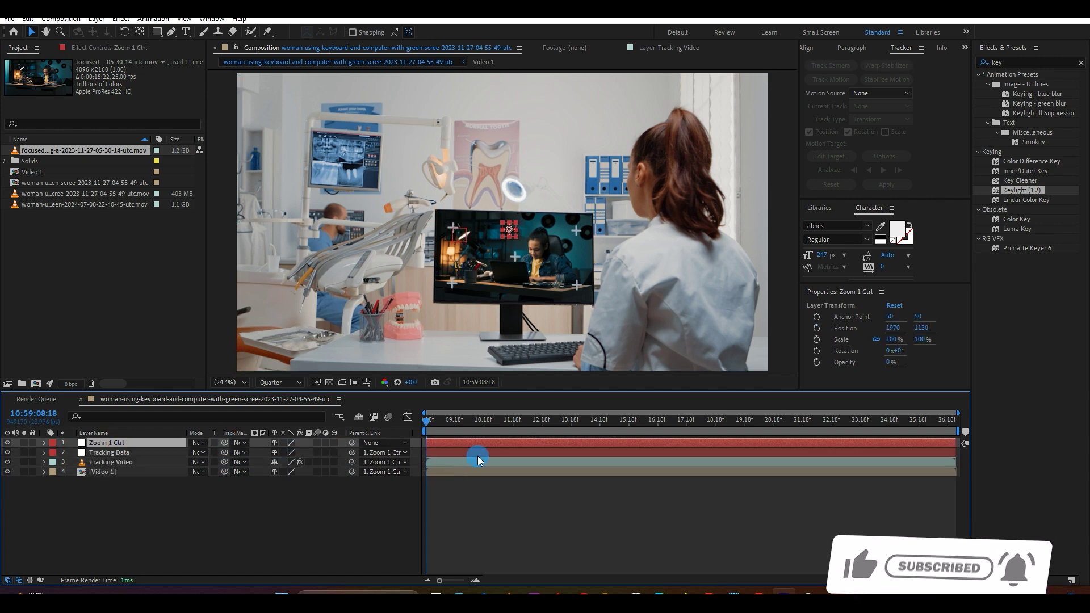
pyautogui.press('p')
pyautogui.hotkey('shift', 's')
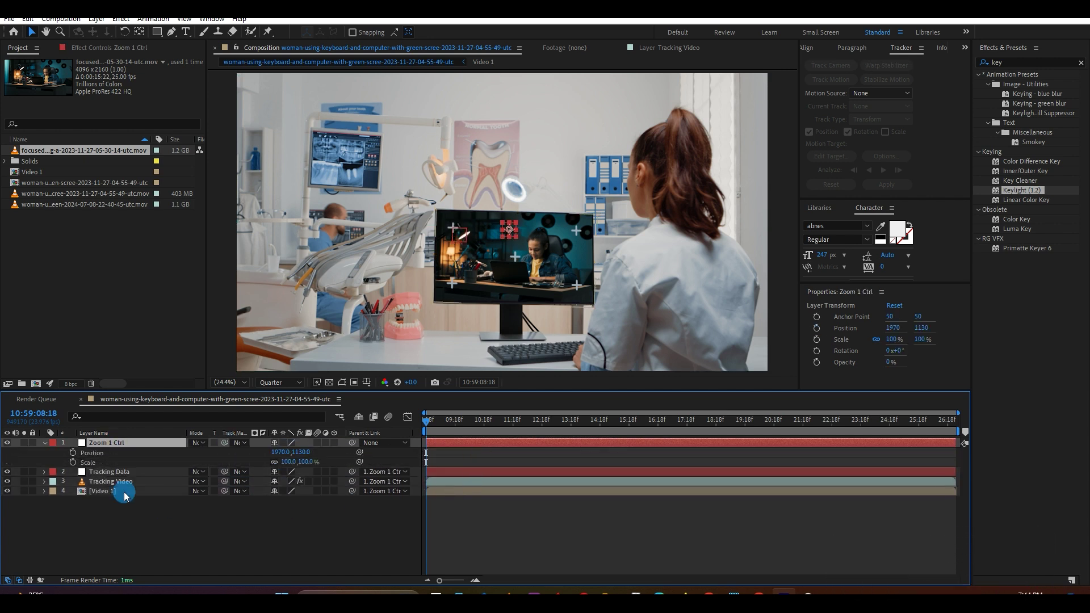
pyautogui.click(72, 463)
pyautogui.click(72, 453)
# - Add Position and Scale keyframes to Zoom 1 Ctrl at 10:59:12:18 and a second pair slightly under a second after it
pyautogui.press('space')
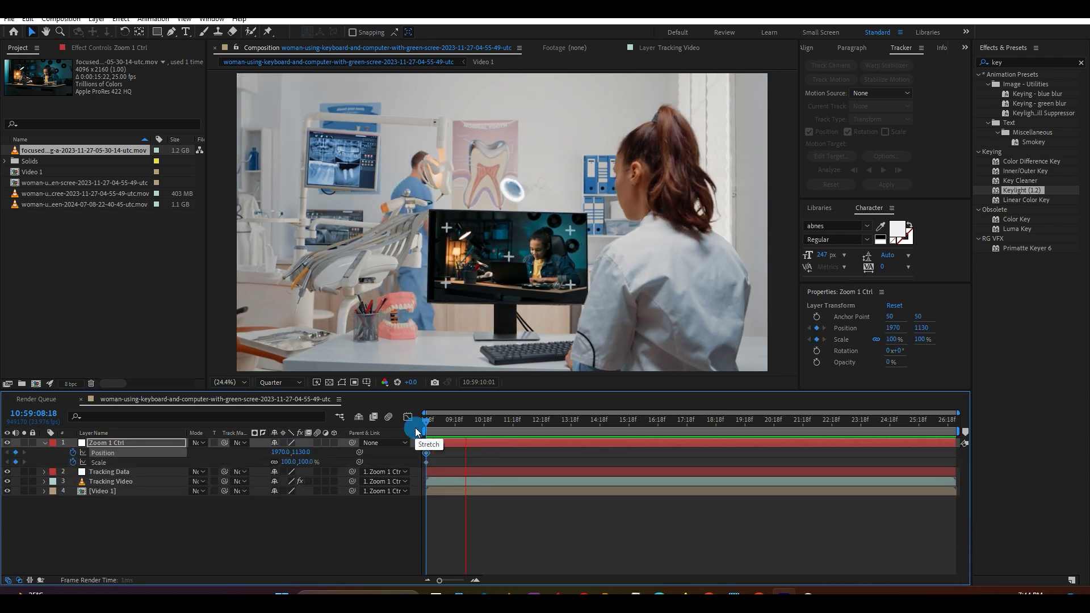
pyautogui.click(542, 424)
pyautogui.click(15, 462)
pyautogui.click(15, 452)
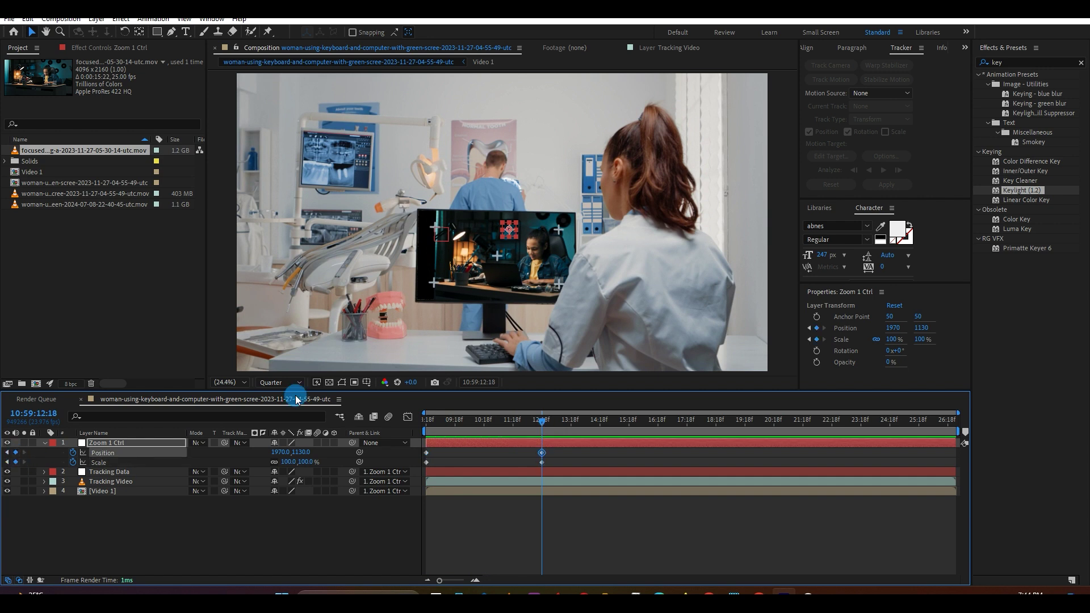
pyautogui.moveTo(542, 421); pyautogui.dragTo(561, 421)
pyautogui.click(15, 452)
pyautogui.click(16, 462)
# - Delete Zoom 1 Ctrl's Position and Scale keyframes at the start of the timeline, with the time at 10:59:12:18
pyautogui.click(7, 462)
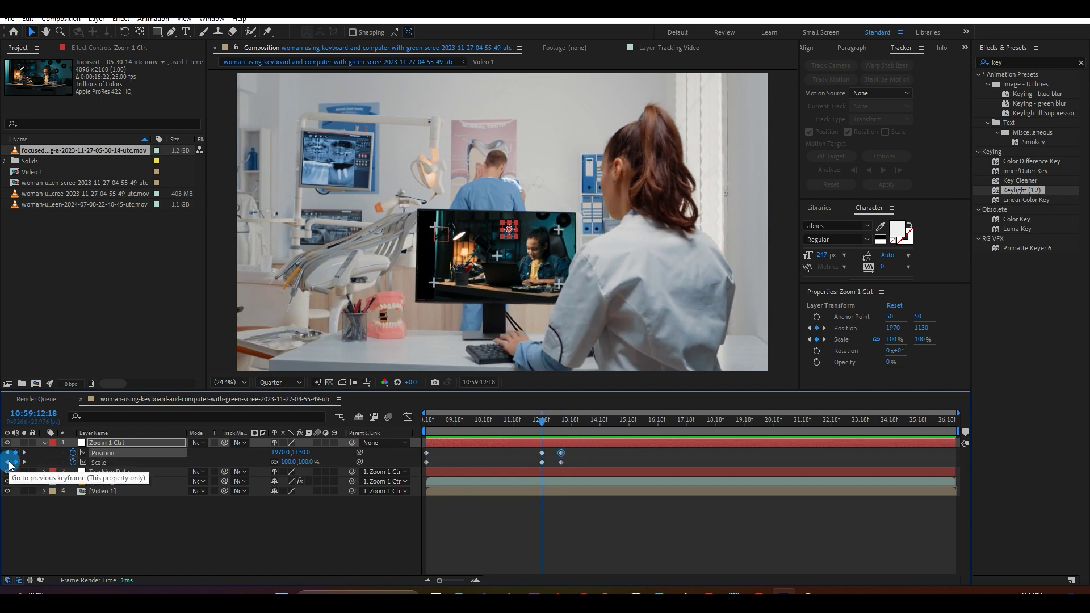
pyautogui.click(426, 462)
pyautogui.press('Delete')
pyautogui.click(425, 453)
pyautogui.press('Delete')
# - At 10:59:12:18, set Zoom 1 Ctrl's scale to 419% and its position to 2226, 318 so the monitor video fills the frame
pyautogui.moveTo(306, 462); pyautogui.dragTo(389, 449)
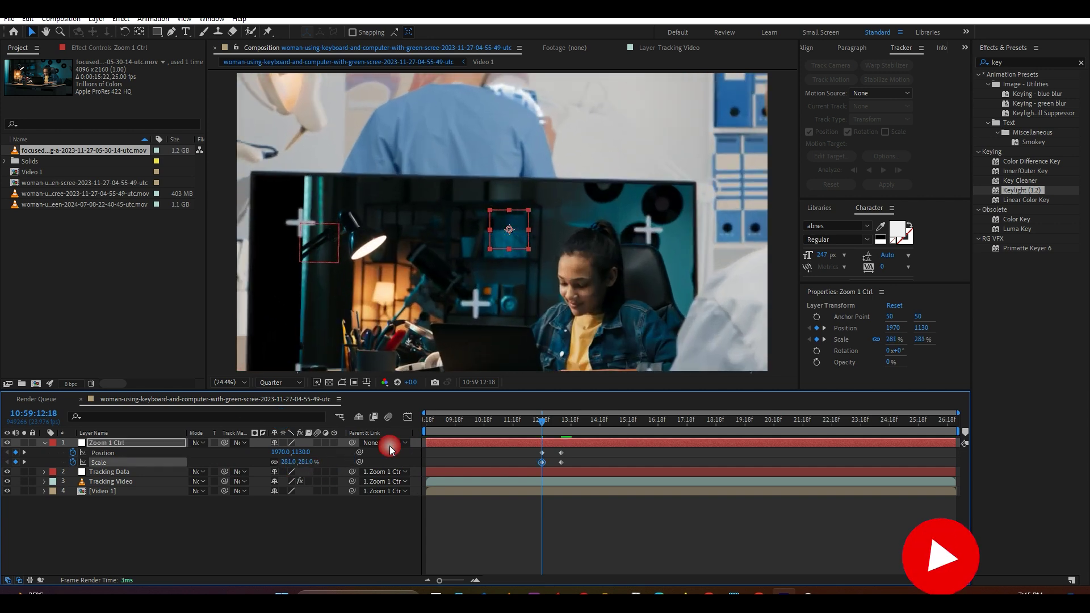
pyautogui.press(',')
pyautogui.moveTo(305, 462); pyautogui.dragTo(70, 453)
pyautogui.moveTo(274, 453); pyautogui.dragTo(338, 462)
pyautogui.moveTo(279, 452); pyautogui.dragTo(319, 453)
pyautogui.moveTo(304, 462)
pyautogui.mouseDown()
pyautogui.moveTo(272, 463)
pyautogui.moveTo(308, 452)
pyautogui.mouseUp()
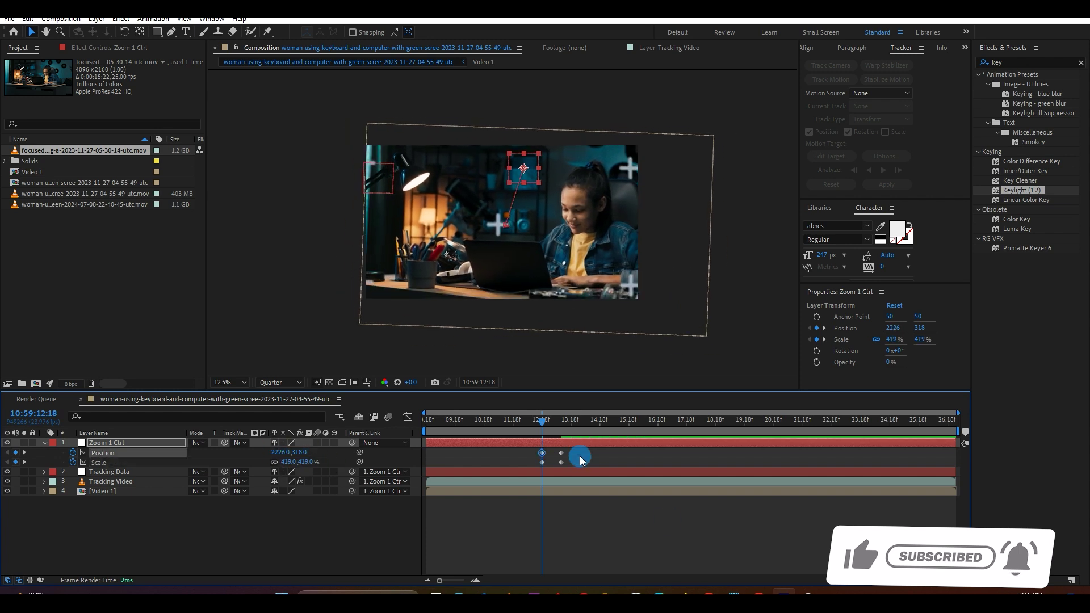
# - Apply Easy Ease to the Position and Scale keyframes of Zoom 1 Ctrl
pyautogui.moveTo(579, 466); pyautogui.dragTo(537, 450)
pyautogui.rightClick(561, 463)
pyautogui.moveTo(630, 455)
pyautogui.click(738, 492)
pyautogui.click(408, 417)
pyautogui.press('F9')
pyautogui.hotkey('shift', 'F3')
# - Preview the zoom-out and move the ending Position and Scale keyframes of Zoom 1 Ctrl to 10:59:13:23
pyautogui.moveTo(540, 420); pyautogui.dragTo(553, 423)
pyautogui.click(396, 418)
pyautogui.press('space')
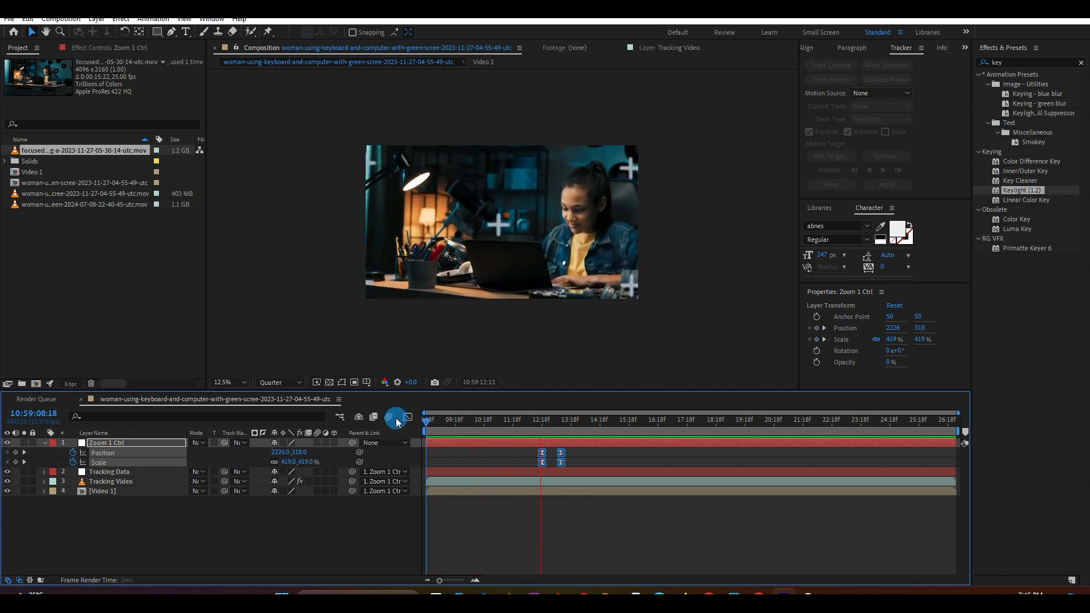
pyautogui.click(553, 423)
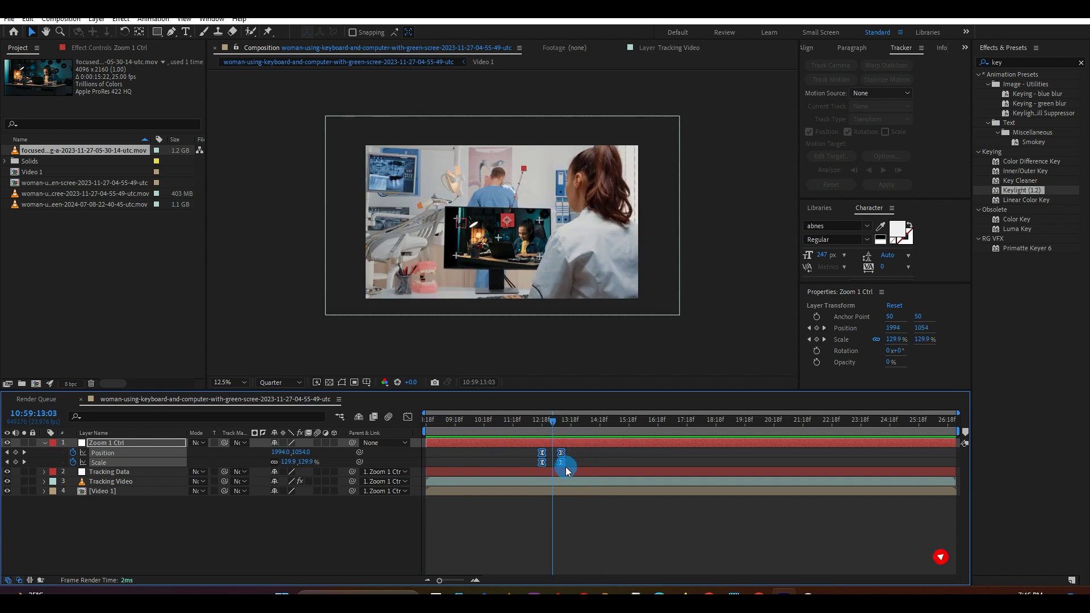
pyautogui.moveTo(561, 462); pyautogui.dragTo(577, 465)
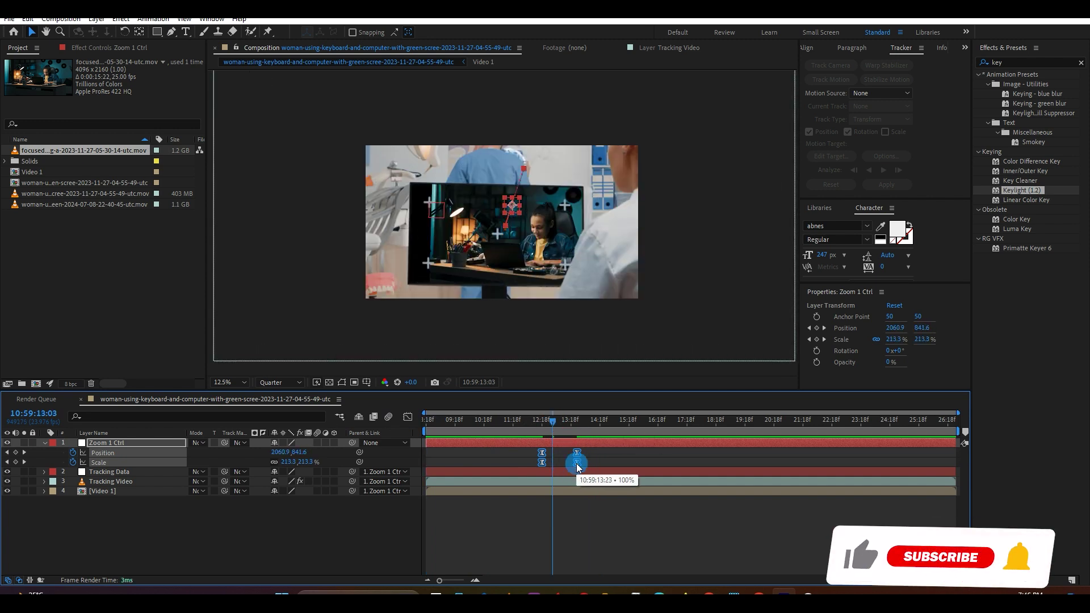
pyautogui.press('space')
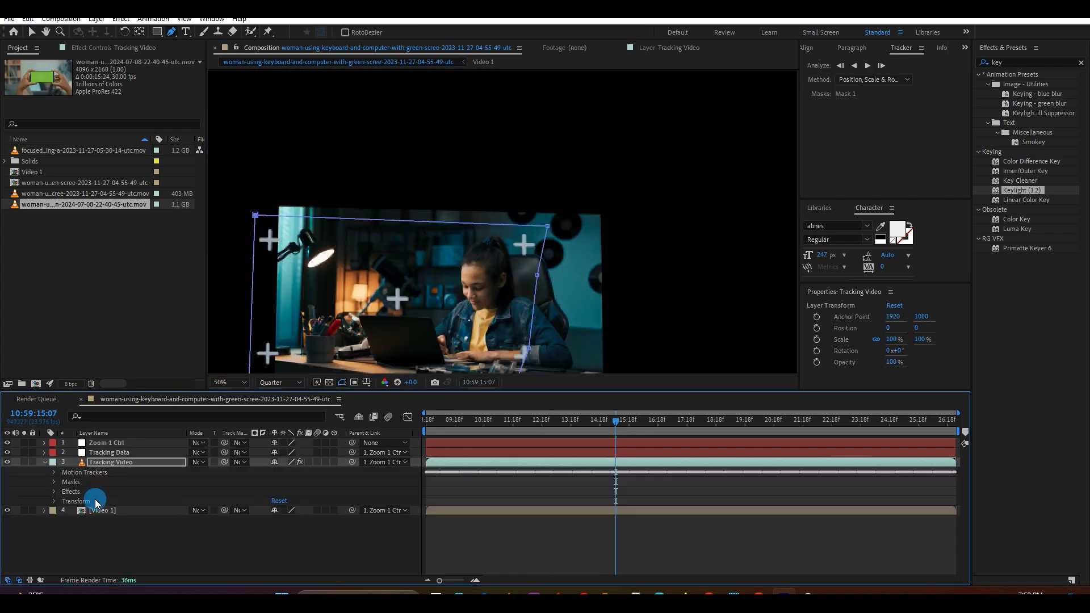
# - Enable Mask Path keyframing for Mask 1 on Tracking Video at 10:59:15:07 and reshape the mask at an earlier frame
pyautogui.click(64, 491)
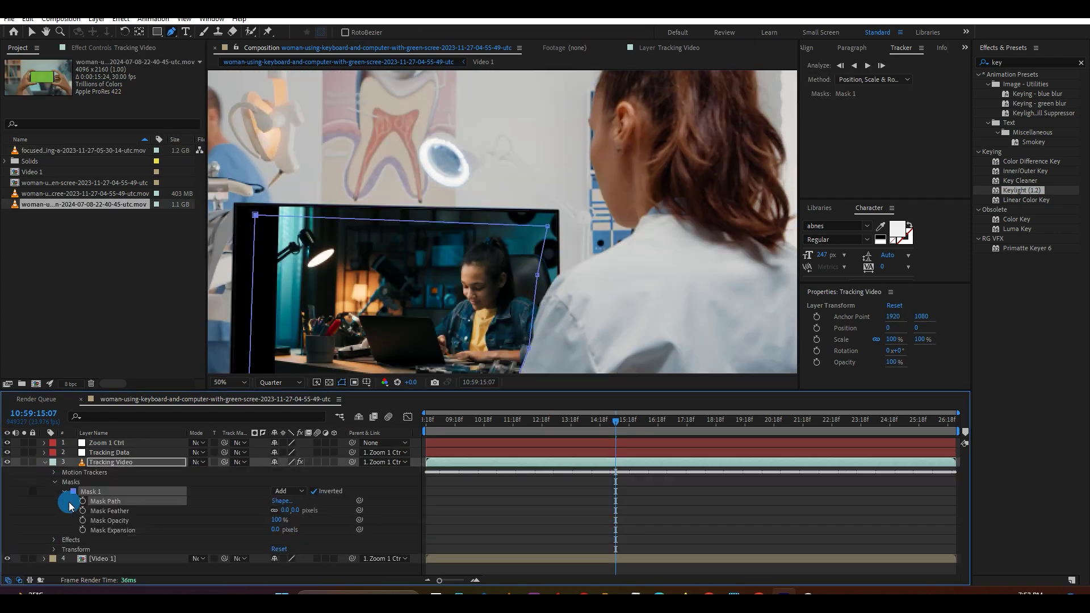
pyautogui.click(82, 501)
pyautogui.moveTo(616, 421); pyautogui.dragTo(573, 425)
pyautogui.moveTo(548, 253); pyautogui.dragTo(553, 254)
pyautogui.moveTo(574, 423); pyautogui.dragTo(569, 427)
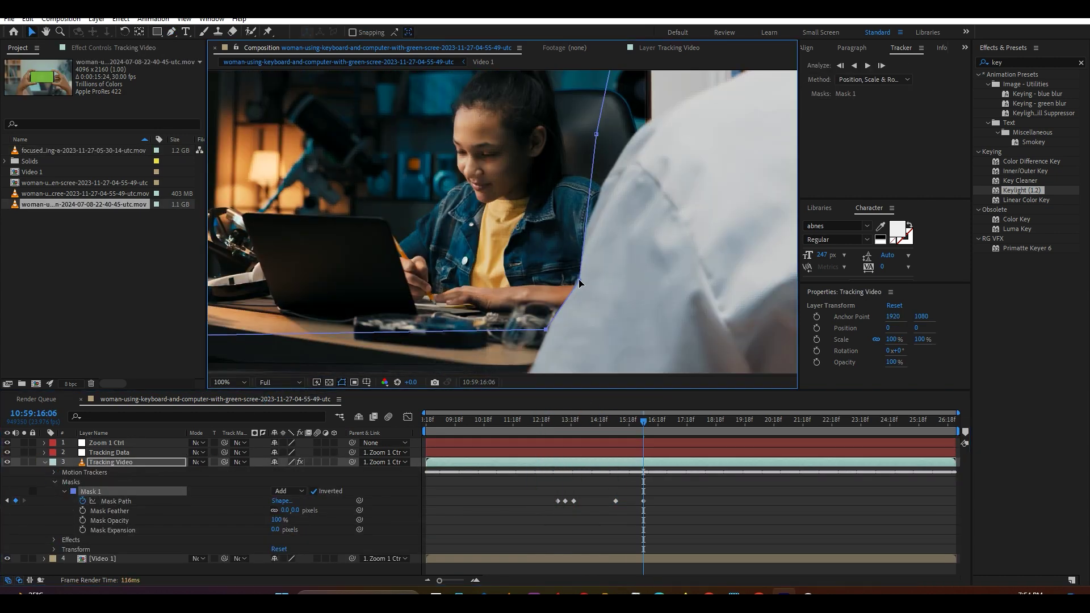
# - Go through the frames around 10:59:16 one by one, adjusting Mask 1's points to follow the edge of the woman's sleeve
pyautogui.press('pageup')
pyautogui.press('pageup')
pyautogui.press('pageup')
pyautogui.moveTo(578, 279); pyautogui.dragTo(575, 280)
pyautogui.press('pageup')
pyautogui.press('pageup')
pyautogui.press('pageup')
pyautogui.press('pageup')
pyautogui.moveTo(546, 330); pyautogui.dragTo(544, 330)
pyautogui.press('pageup')
pyautogui.press('pageup')
pyautogui.press('pageup')
pyautogui.press('pageup')
pyautogui.press('pageup')
pyautogui.press('pageup')
pyautogui.moveTo(574, 275); pyautogui.dragTo(577, 274)
pyautogui.press('pageup')
pyautogui.press('pageup')
pyautogui.press('pageup')
pyautogui.press('pageup')
pyautogui.press('pageup')
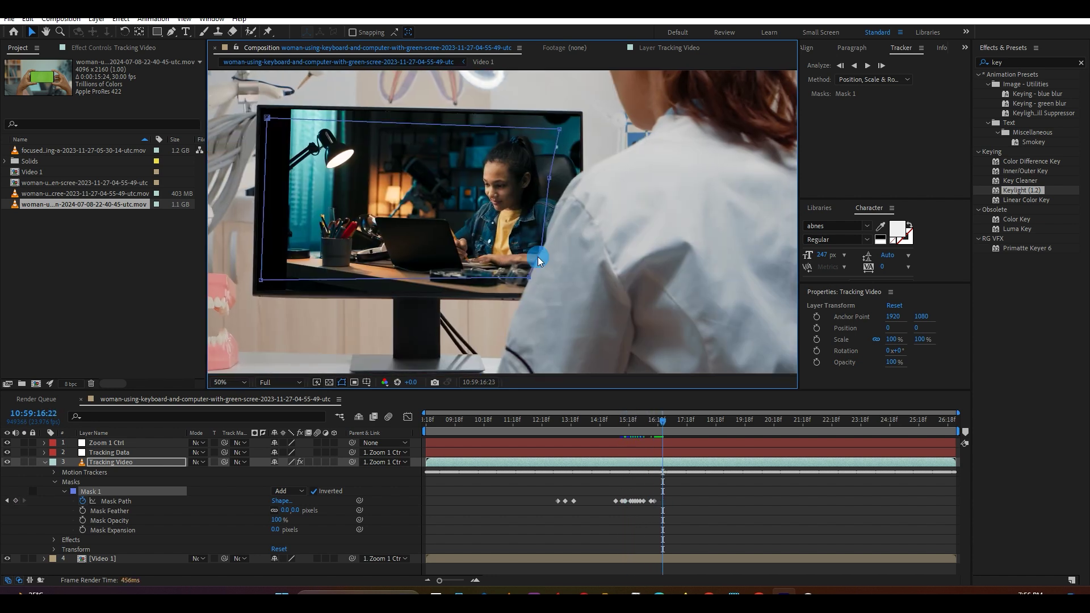
pyautogui.click(279, 280)
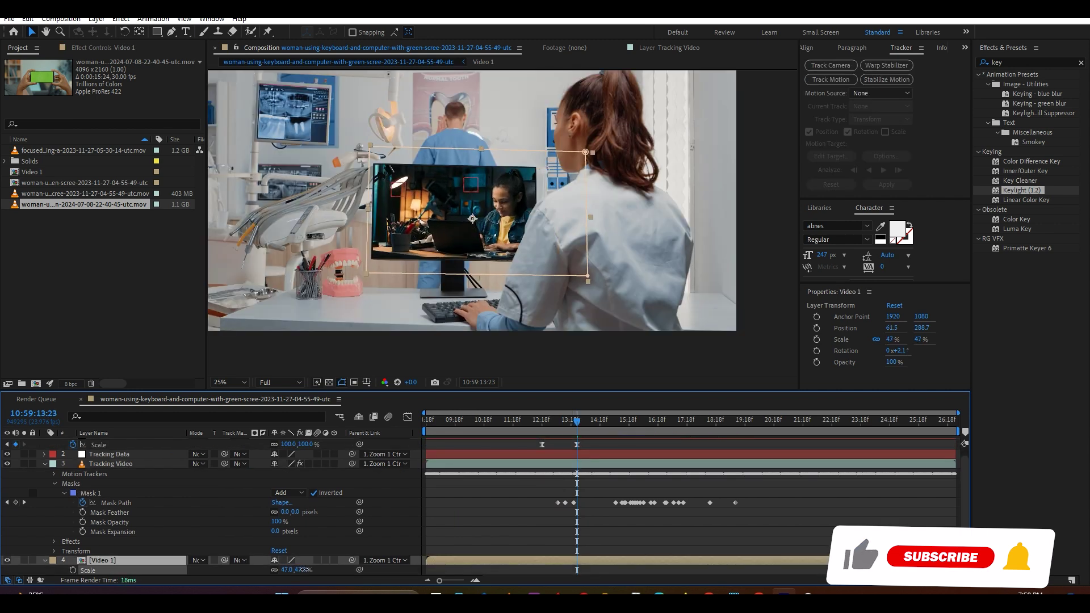
# - Set the Video 1 layer's scale to 48% and scrub back through the zoom transition
pyautogui.moveTo(305, 569); pyautogui.dragTo(310, 569)
pyautogui.click(564, 503)
pyautogui.click(577, 424)
pyautogui.moveTo(577, 425); pyautogui.dragTo(383, 424)
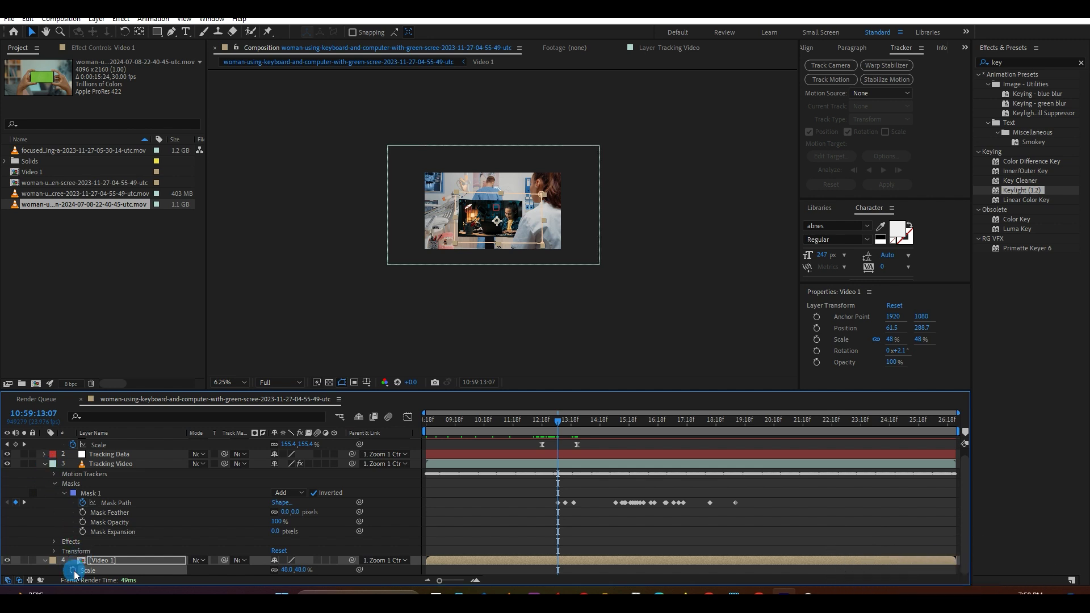
# - Keyframe Video 1's scale at 48% at 10:59:13:07 and at 34% at 10:59:08:18
pyautogui.click(74, 570)
pyautogui.moveTo(564, 417); pyautogui.dragTo(425, 428)
pyautogui.moveTo(296, 570); pyautogui.dragTo(290, 570)
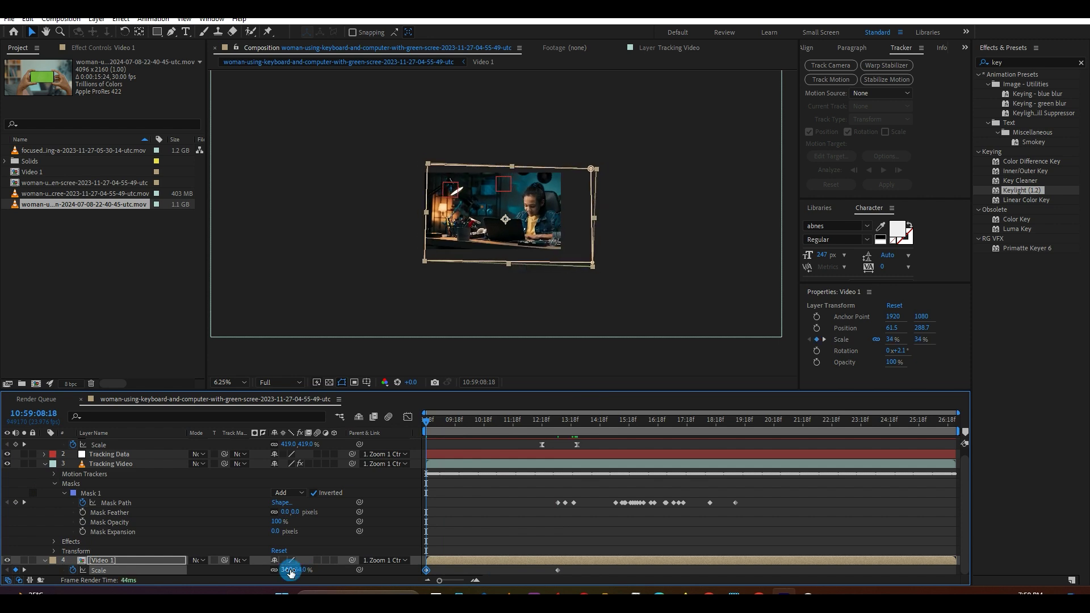
# - Keyframe Video 1's Position at 10:59:08:18 and 10:59:13:07, setting it to -56.5, 288.7 at 10:59:08:18
pyautogui.hotkey('shift', 'p')
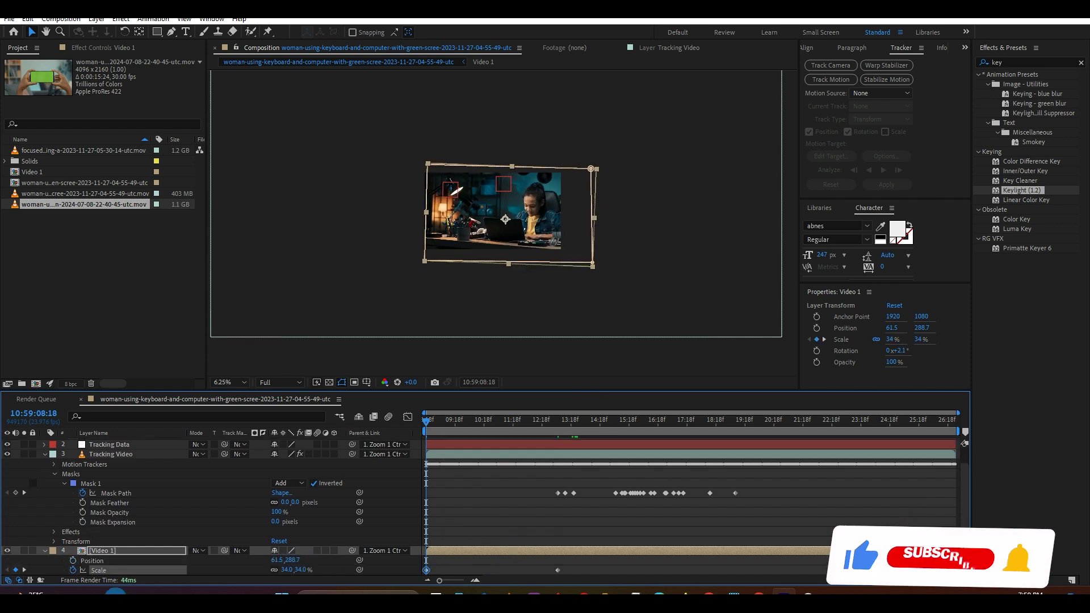
pyautogui.click(73, 561)
pyautogui.click(24, 571)
pyautogui.click(16, 561)
pyautogui.moveTo(535, 420); pyautogui.dragTo(321, 451)
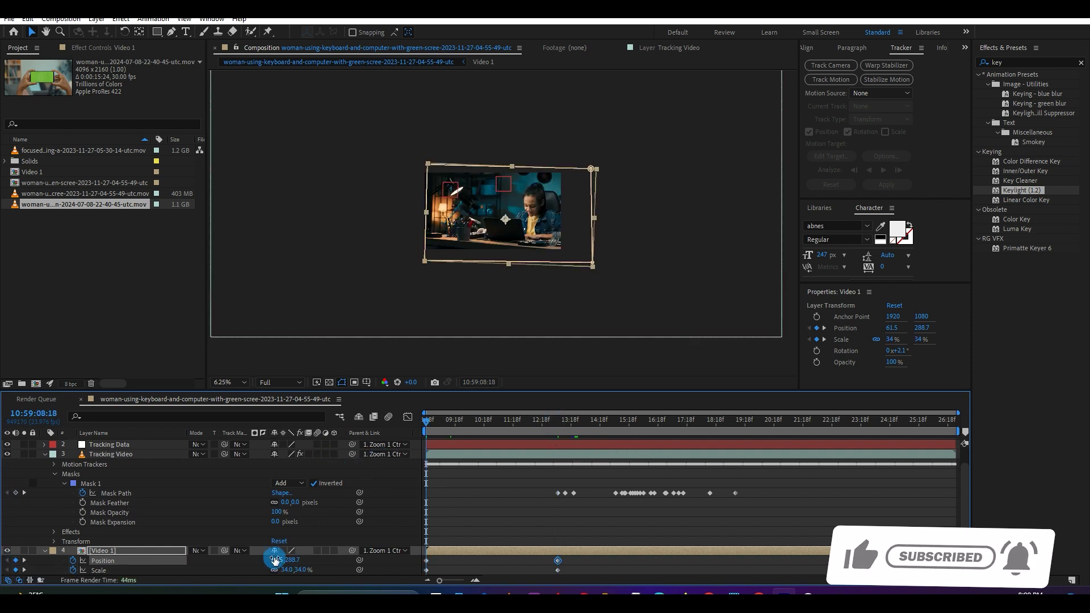
pyautogui.moveTo(277, 560); pyautogui.dragTo(220, 572)
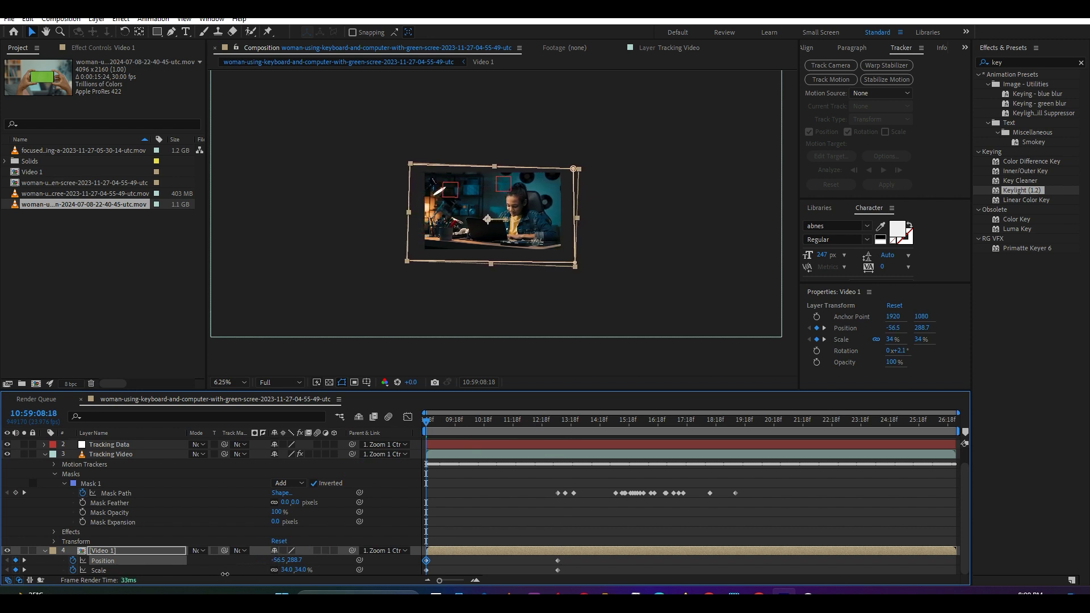
# - Collapse the Tracking Video layer's properties and play the composition fitted to the viewer to check the transition
pyautogui.click(46, 456)
pyautogui.press('space')
pyautogui.click(222, 382)
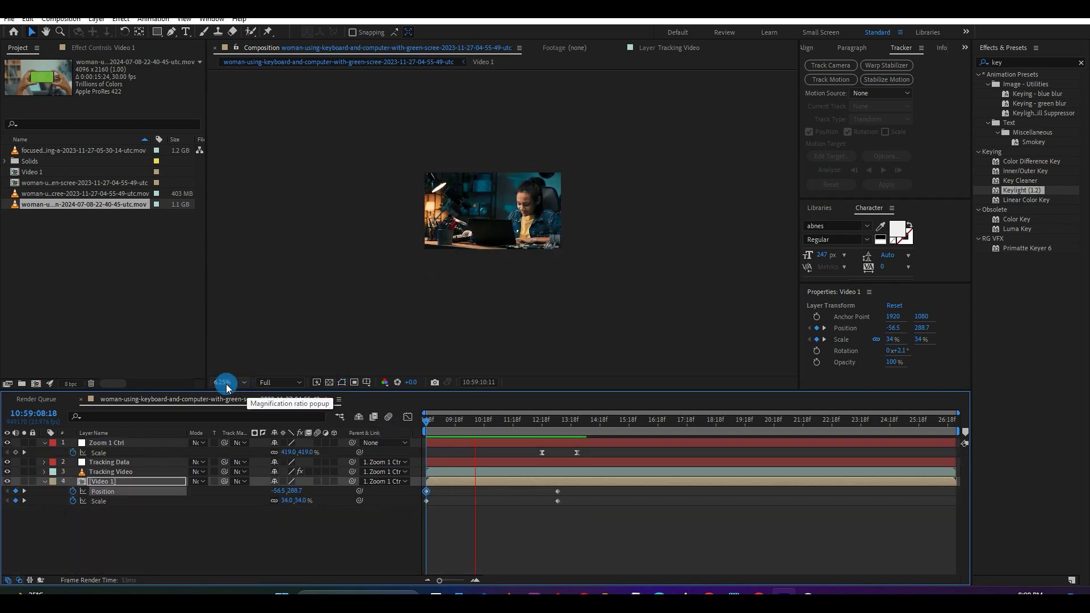
pyautogui.click(236, 187)
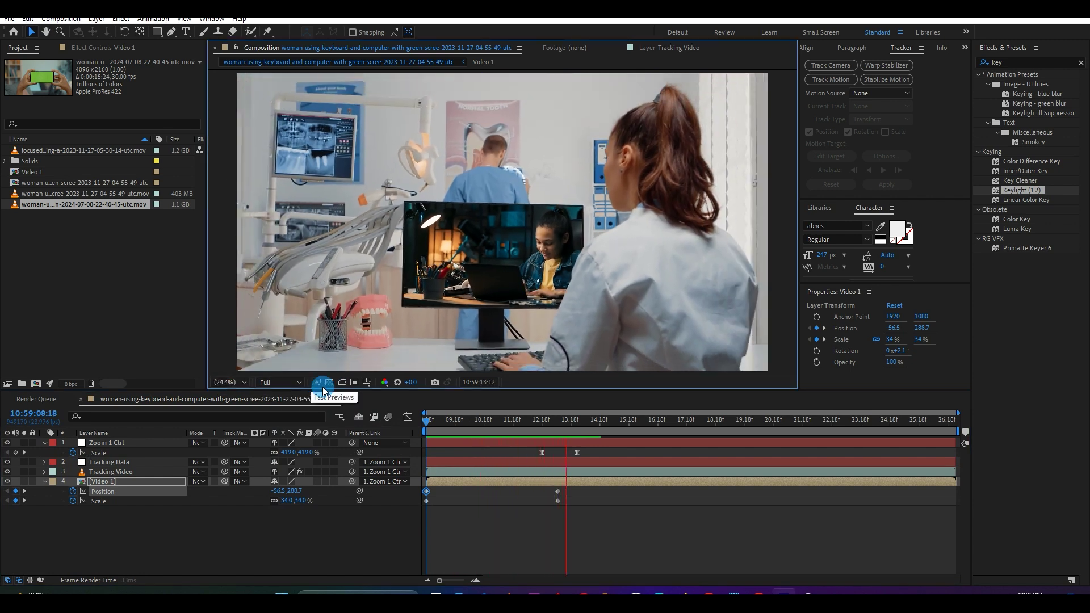
pyautogui.press('space')
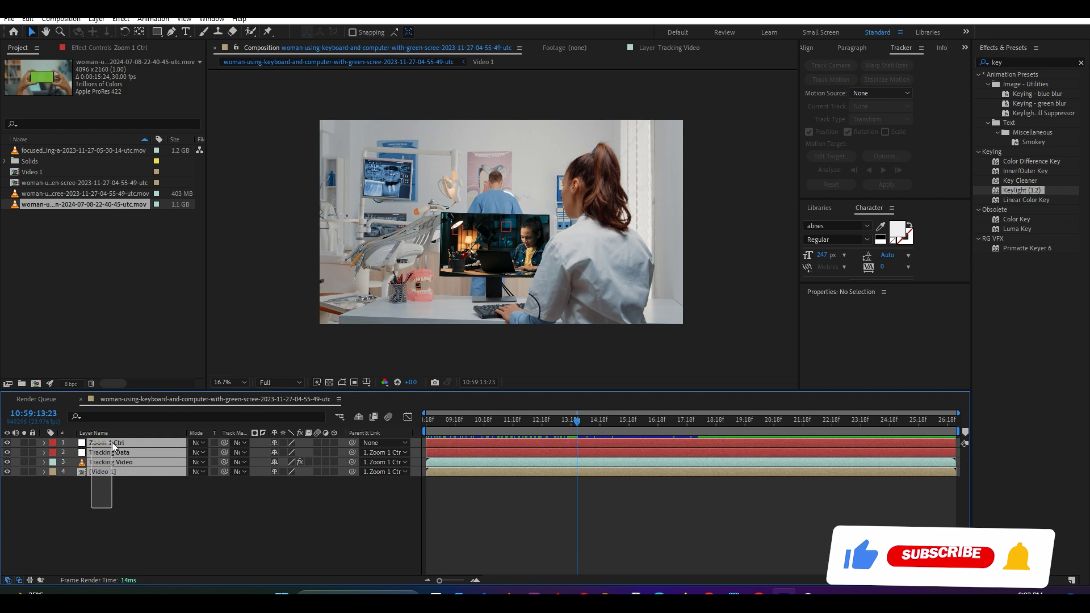
# - Pre-compose all four layers into a new composition named Transition 1, moving all attributes into it
pyautogui.hotkey('ctrl', 'a')
pyautogui.rightClick(101, 441)
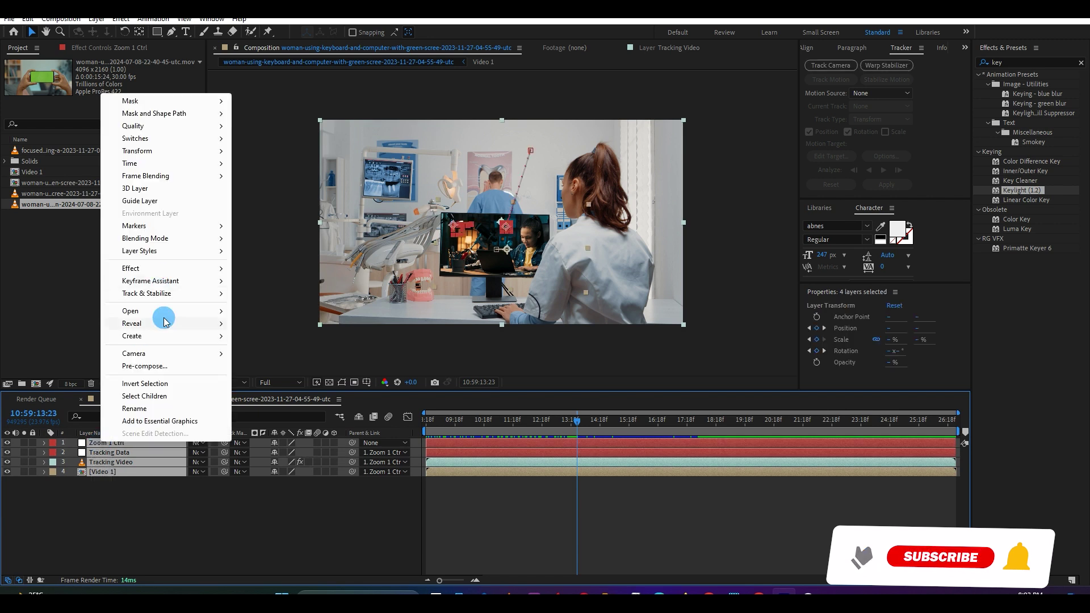
pyautogui.click(138, 365)
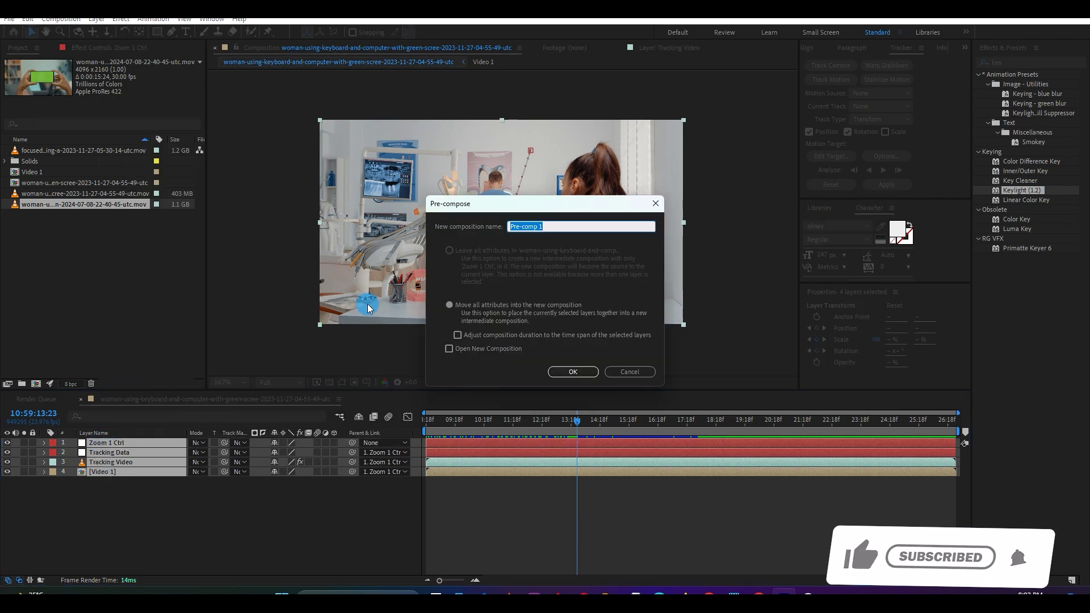
pyautogui.write('Tr')
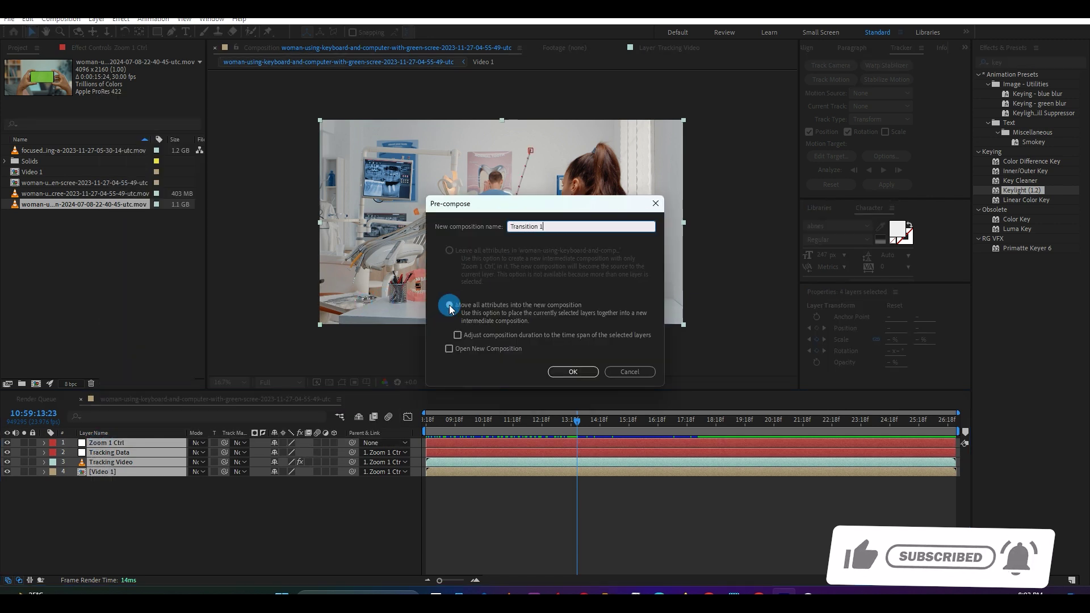
pyautogui.write('ansition 1')
pyautogui.click(573, 371)
pyautogui.click(51, 481)
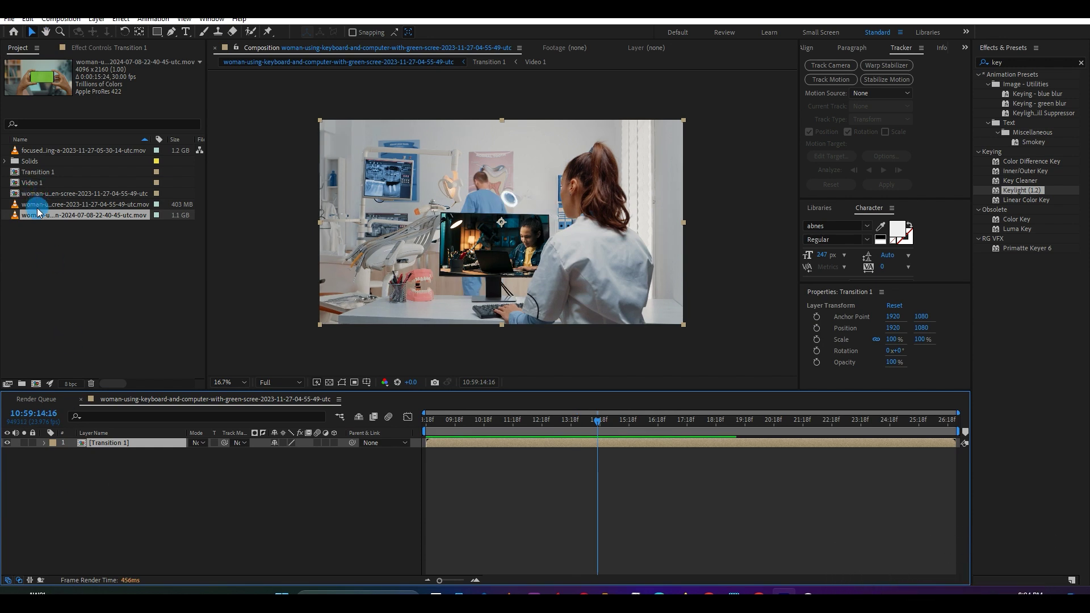
# - Add the green-screen smartphone clip above the Transition 1 layer and return the time to 10:59:08:18
pyautogui.moveTo(39, 215); pyautogui.dragTo(90, 440)
pyautogui.moveTo(470, 419); pyautogui.dragTo(421, 423)
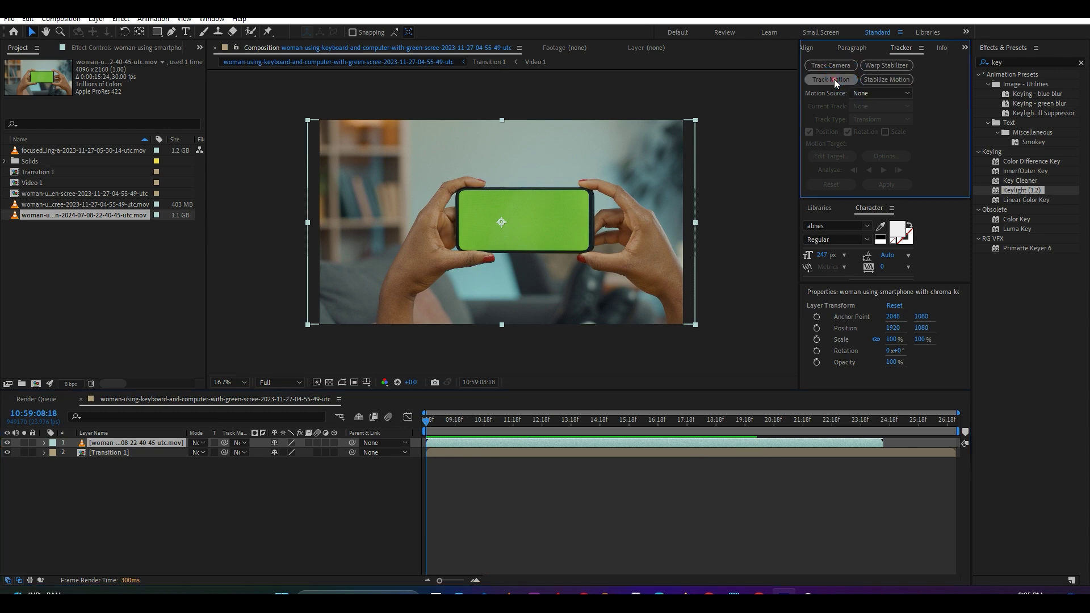
# - Turn on Rotation and Scale for the smartphone clip's motion track and place Track Point 1 on the phone screen's left edge
pyautogui.click(863, 132)
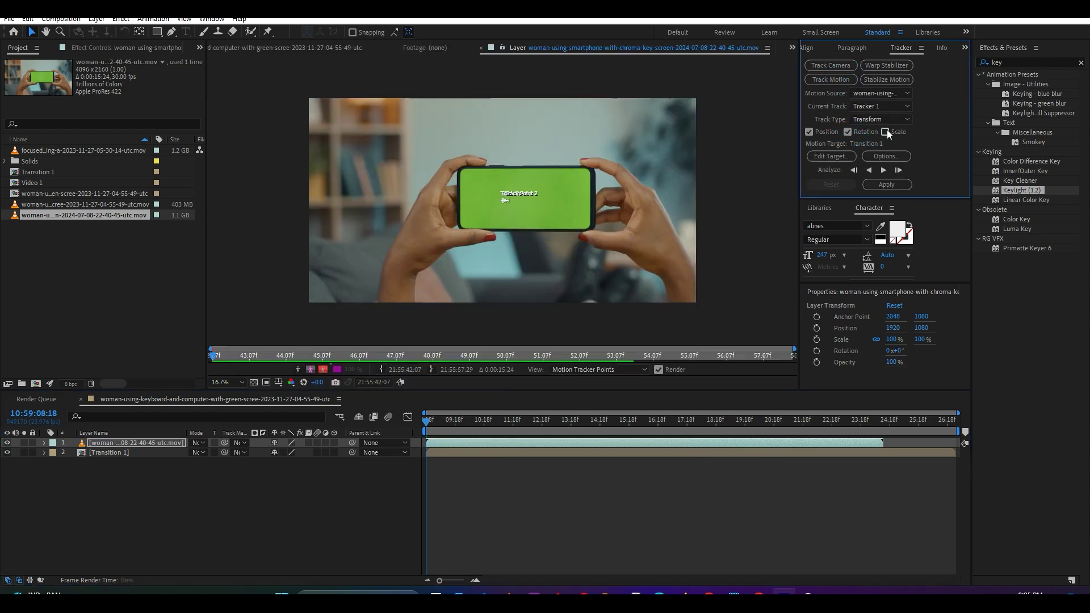
pyautogui.scroll(5, 492, 200)
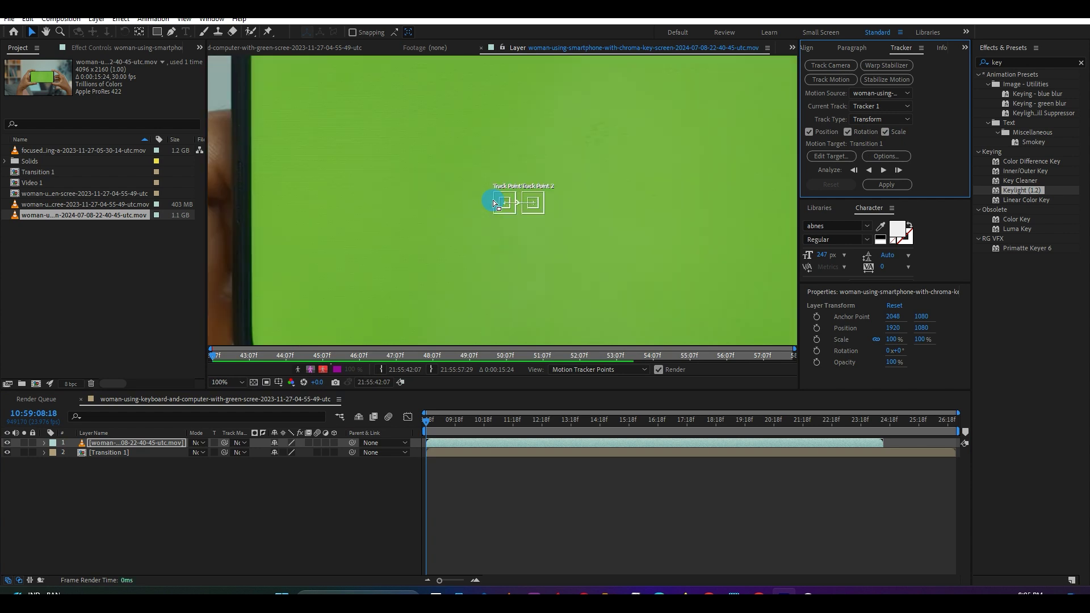
pyautogui.moveTo(509, 203); pyautogui.dragTo(244, 180)
pyautogui.click(255, 181)
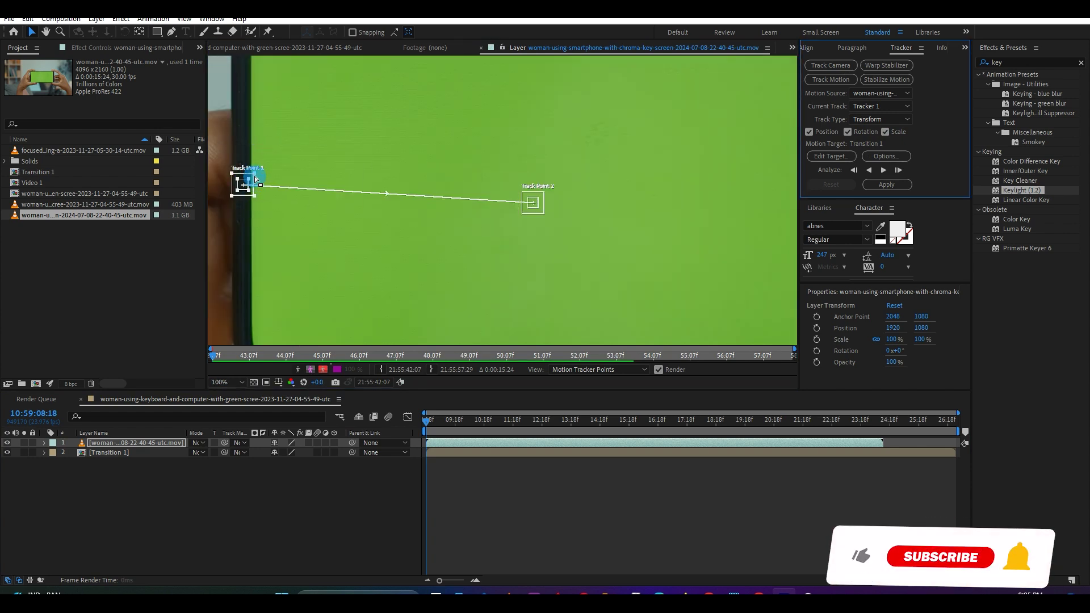
# - Place Track Point 2 on the phone screen's right edge, level with Track Point 1, and analyze the whole clip forward
pyautogui.moveTo(588, 217); pyautogui.dragTo(445, 194)
pyautogui.scroll(-1, 445, 194)
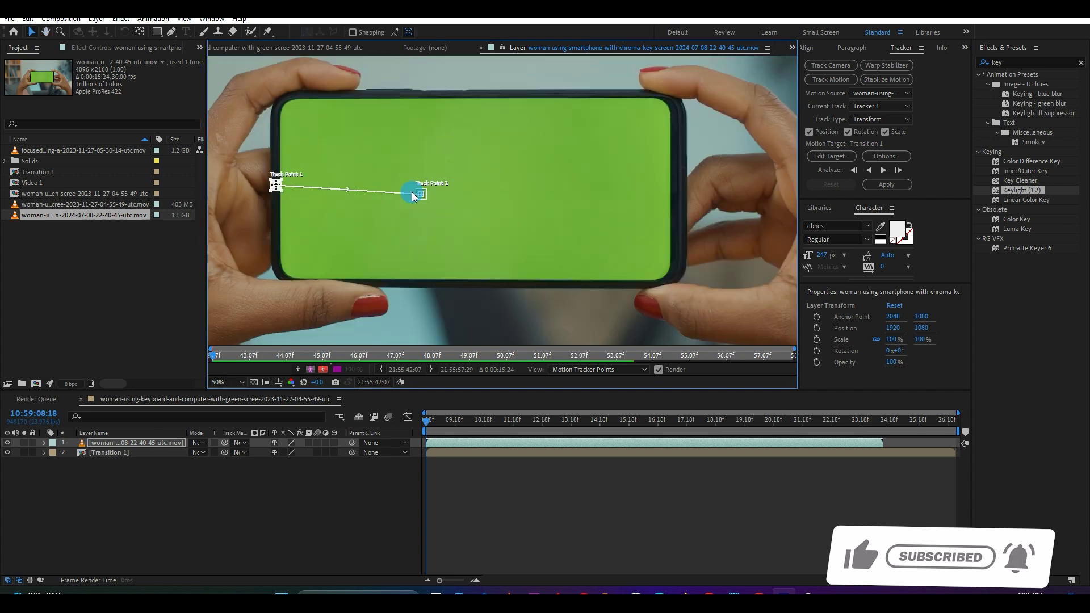
pyautogui.scroll(1, 265, 185)
pyautogui.moveTo(265, 185); pyautogui.dragTo(483, 208)
pyautogui.moveTo(773, 241); pyautogui.dragTo(375, 211)
pyautogui.moveTo(259, 173); pyautogui.dragTo(766, 149)
pyautogui.scroll(-4, 515, 244)
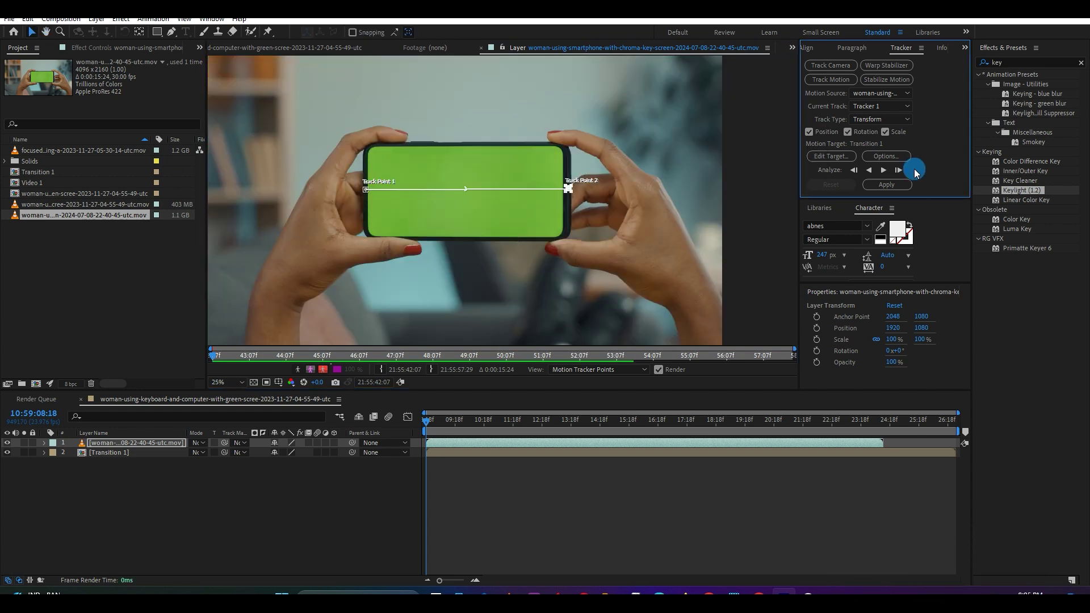
# - Create a new null object and rename it Tracking Data 2
pyautogui.rightClick(115, 484)
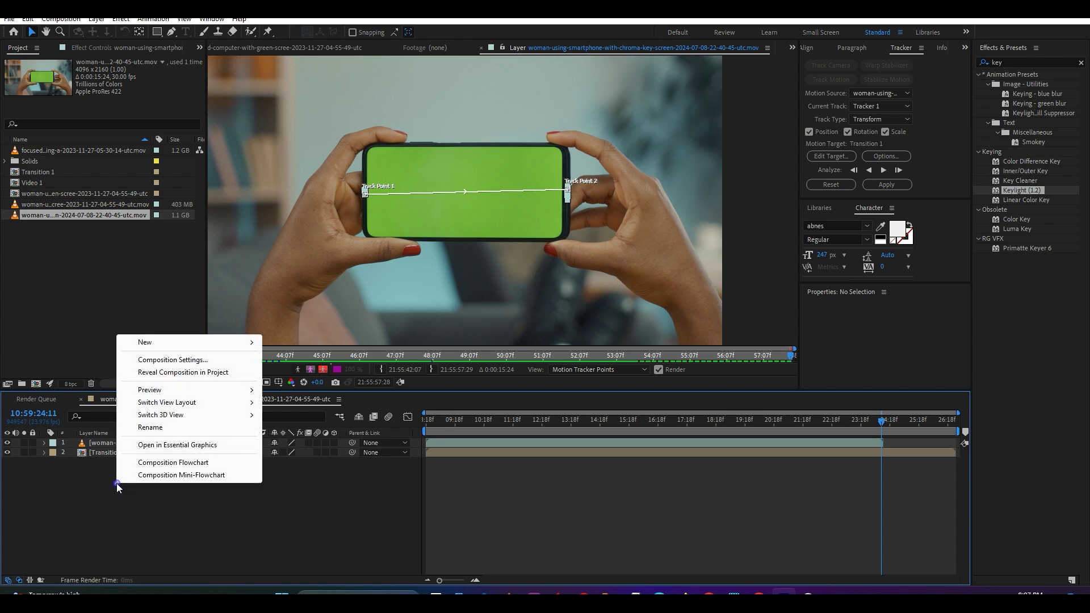
pyautogui.moveTo(220, 345)
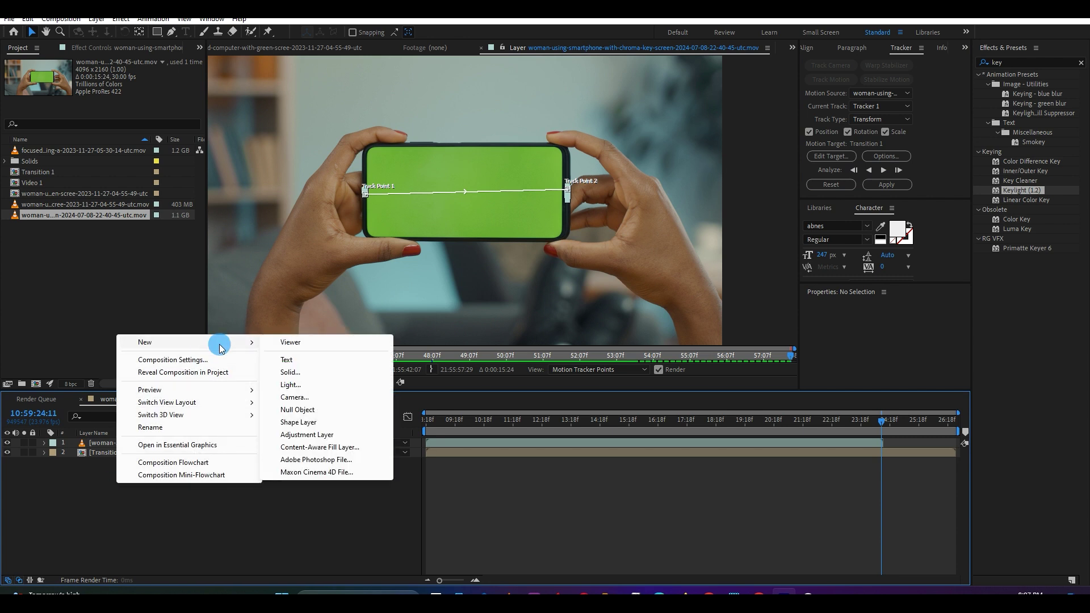
pyautogui.click(292, 410)
pyautogui.press('Return')
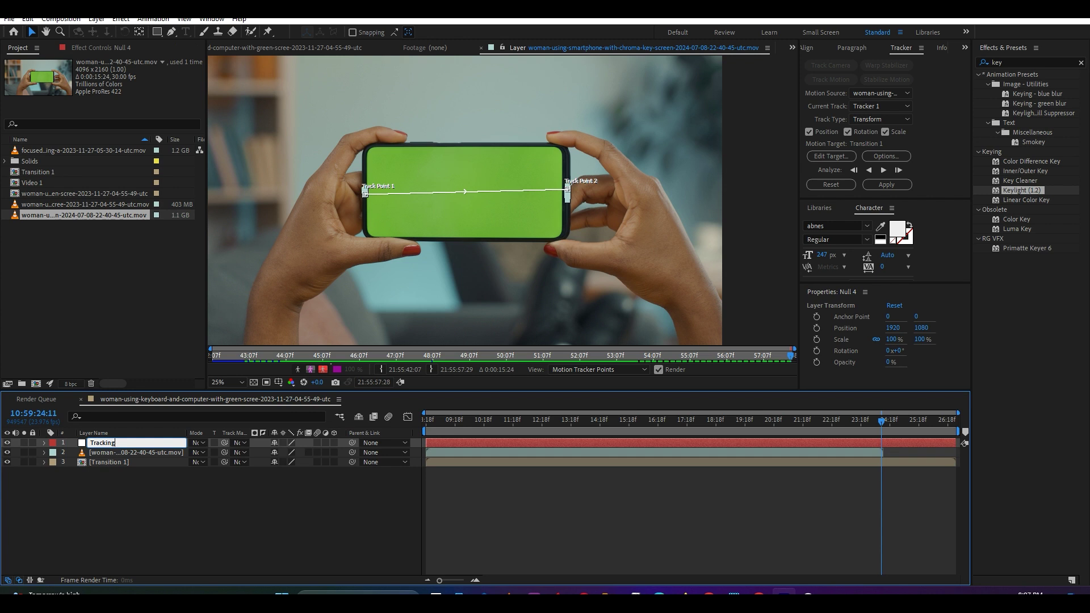
pyautogui.click(292, 410)
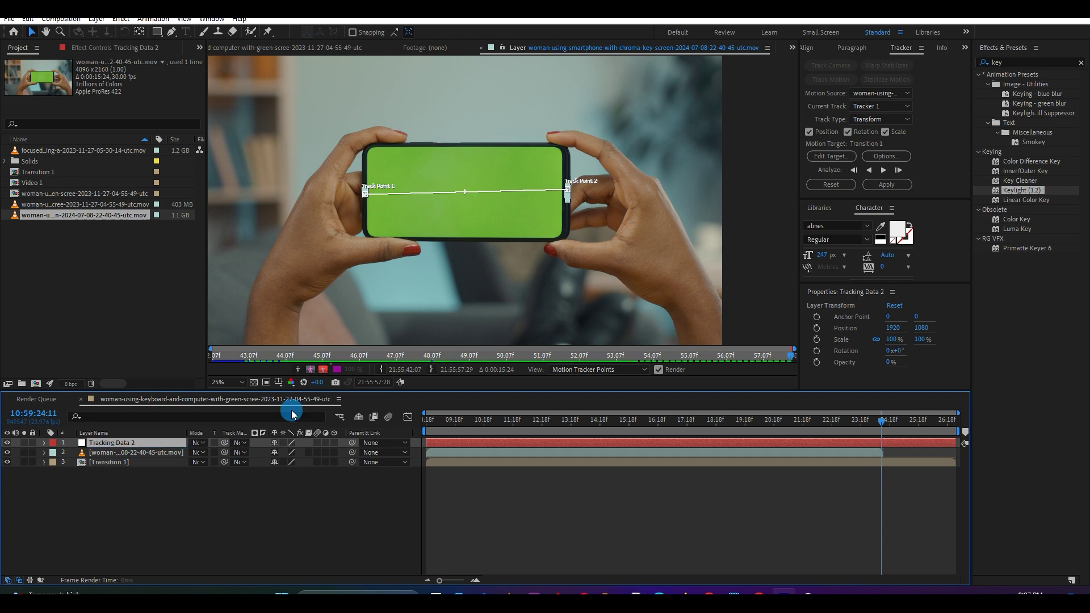
# - Apply the smartphone clip's track in X and Y to the Tracking Data 2 null and parent the Transition 1 layer to that null
pyautogui.click(142, 452)
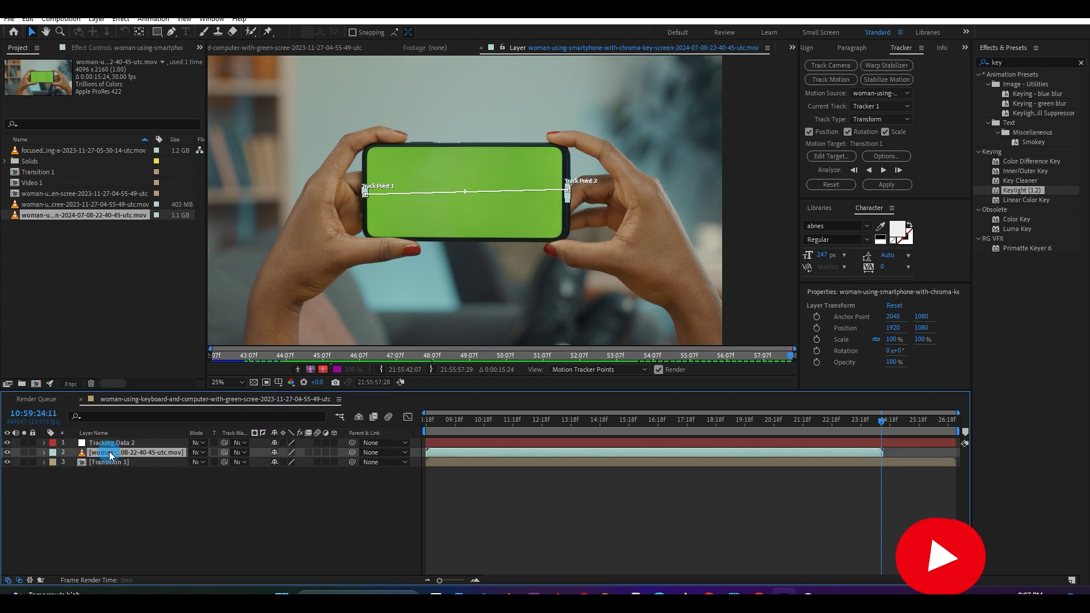
pyautogui.click(834, 159)
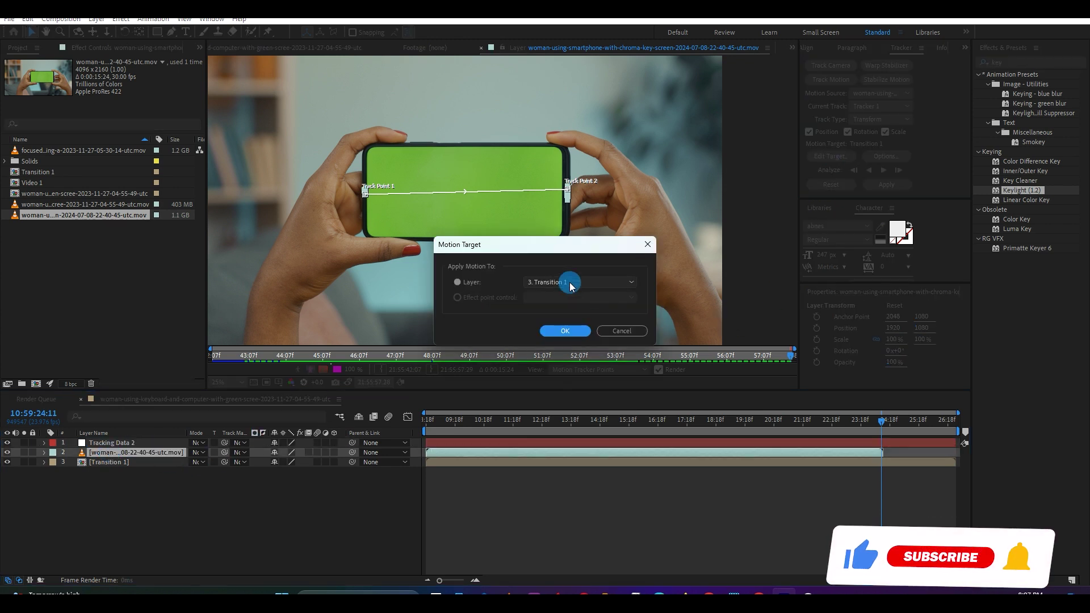
pyautogui.click(570, 281)
pyautogui.click(571, 292)
pyautogui.click(567, 331)
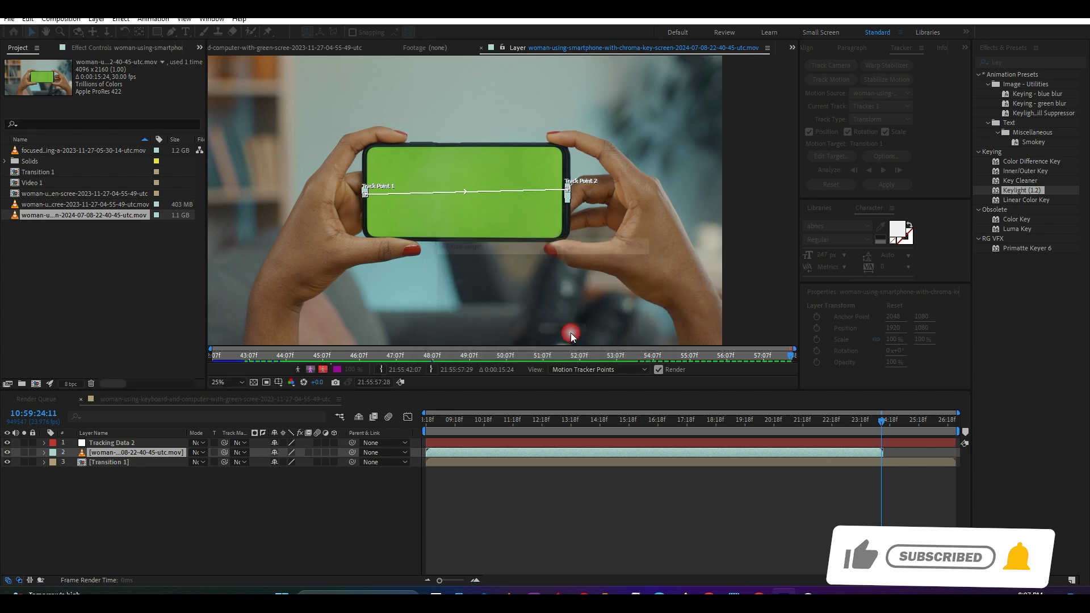
pyautogui.click(886, 185)
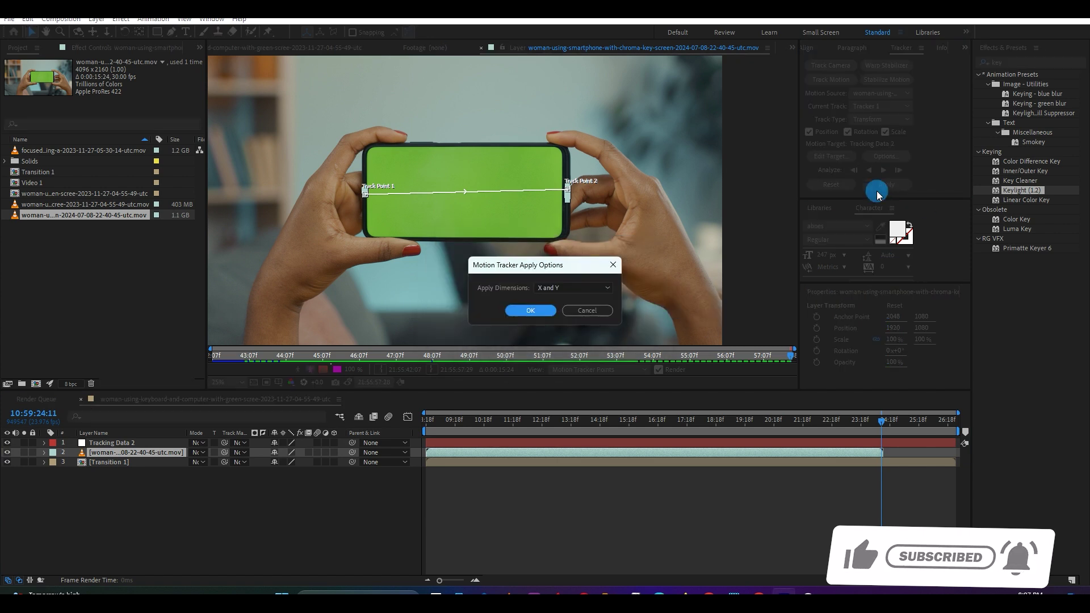
pyautogui.click(536, 308)
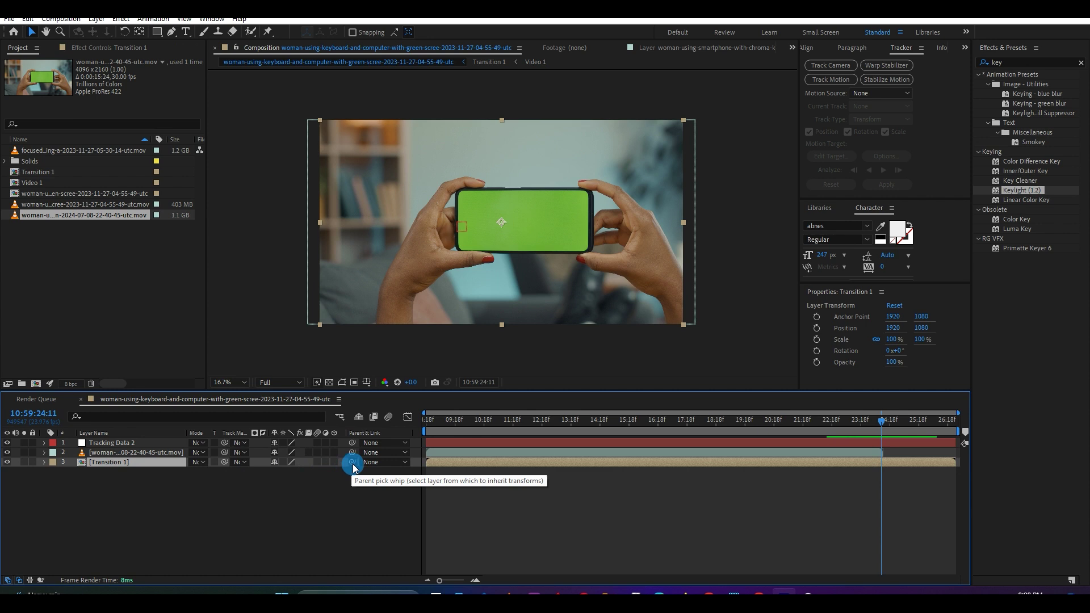
pyautogui.moveTo(352, 464); pyautogui.dragTo(232, 464)
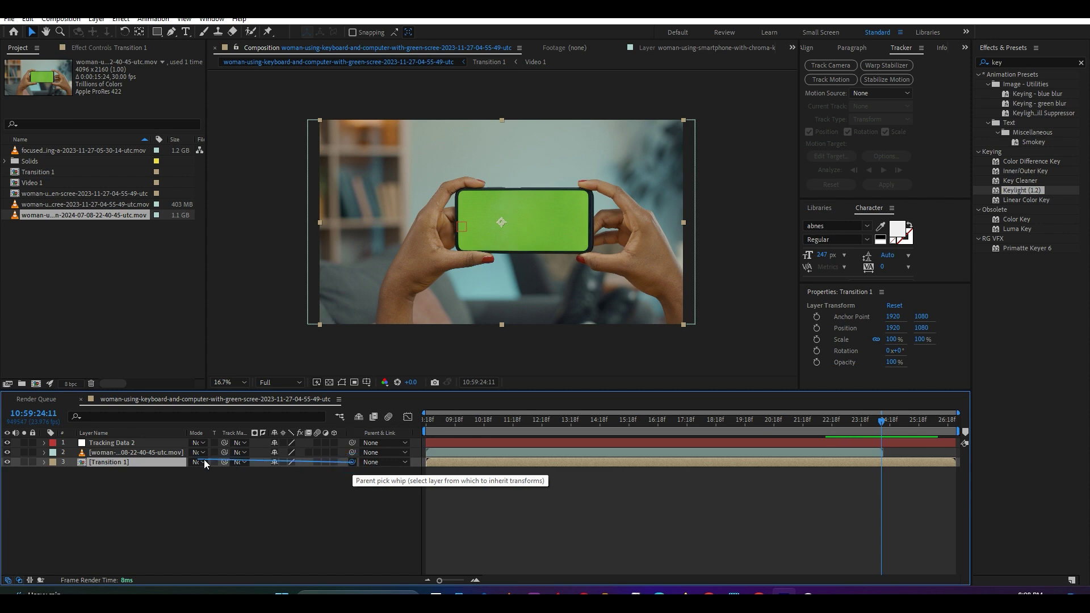
pyautogui.moveTo(123, 446); pyautogui.dragTo(123, 445)
# - Apply Keylight (1.2) to the smartphone clip and sample the phone's green screen as the Screen Colour
pyautogui.click(116, 454)
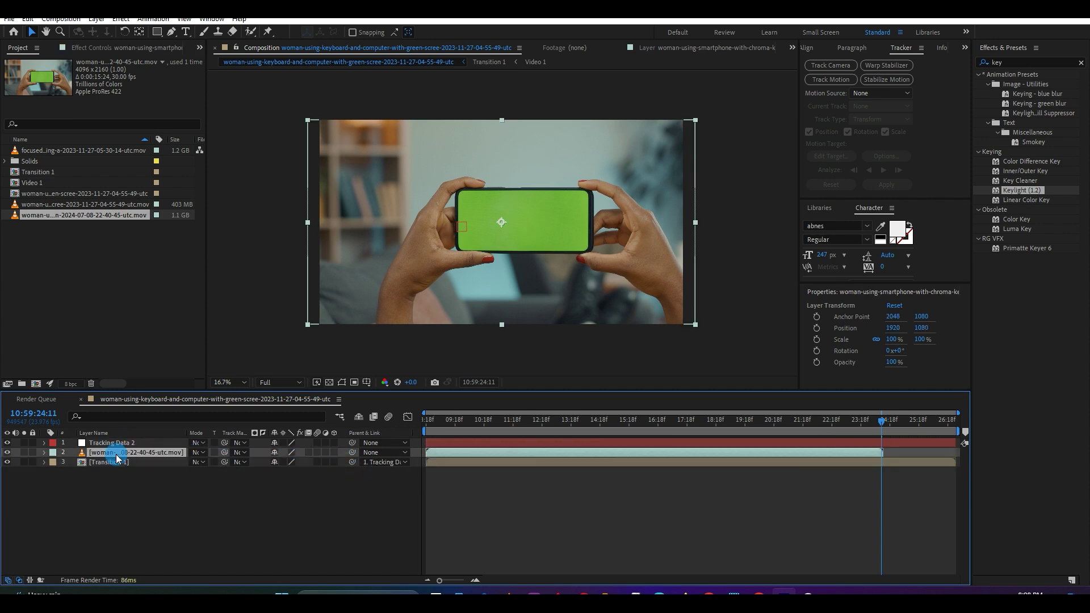
pyautogui.moveTo(1022, 190); pyautogui.dragTo(124, 452)
pyautogui.click(133, 143)
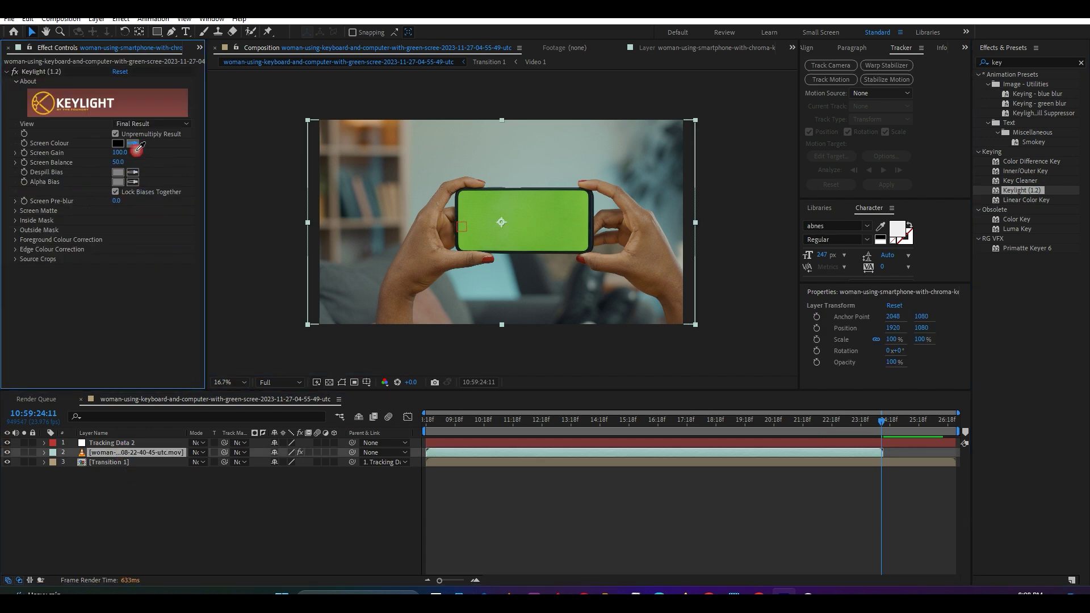
pyautogui.click(552, 215)
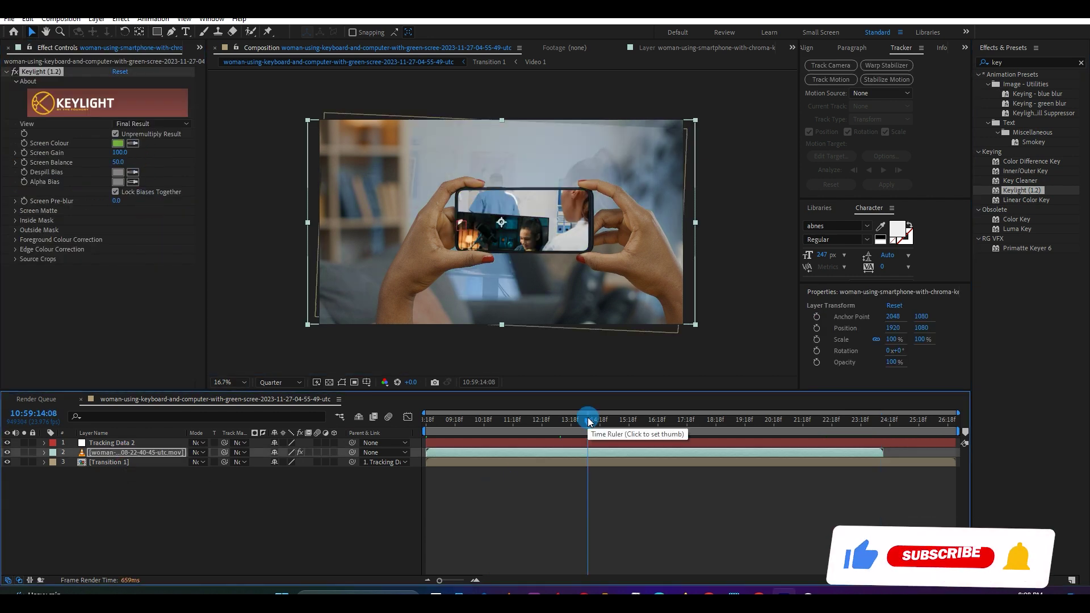
# - Fit the Transition 1 layer inside the phone screen by setting its Scale to 37% and its Position to 711.6, 10.4
pyautogui.click(109, 461)
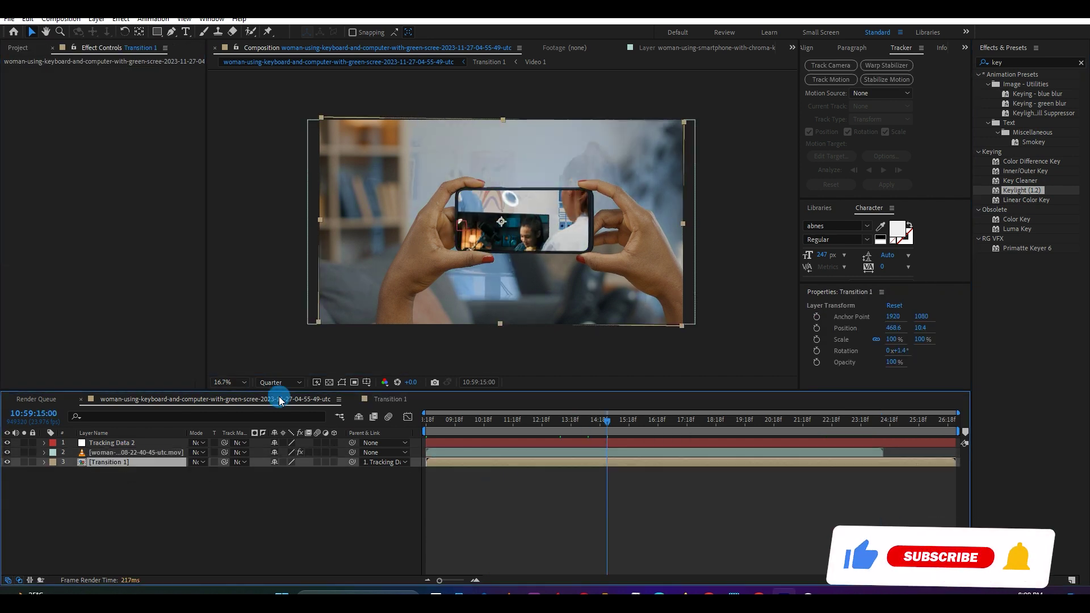
pyautogui.moveTo(286, 482); pyautogui.dragTo(415, 471)
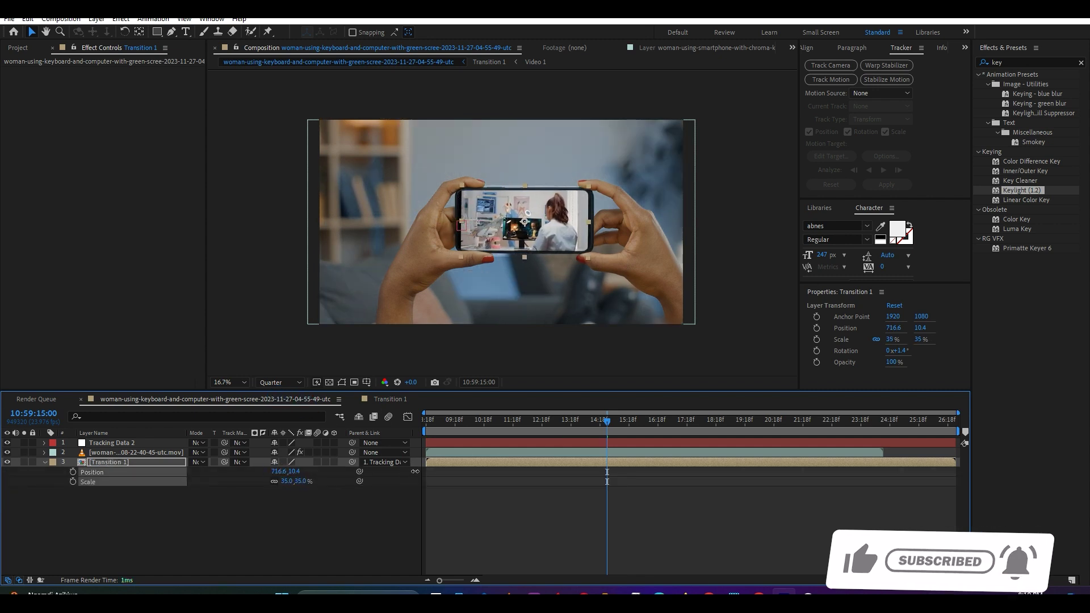
pyautogui.click(302, 483)
pyautogui.press('Up')
pyautogui.press('Up')
pyautogui.moveTo(276, 471)
pyautogui.mouseDown()
pyautogui.moveTo(288, 471)
pyautogui.moveTo(275, 471)
pyautogui.mouseUp()
pyautogui.click(94, 511)
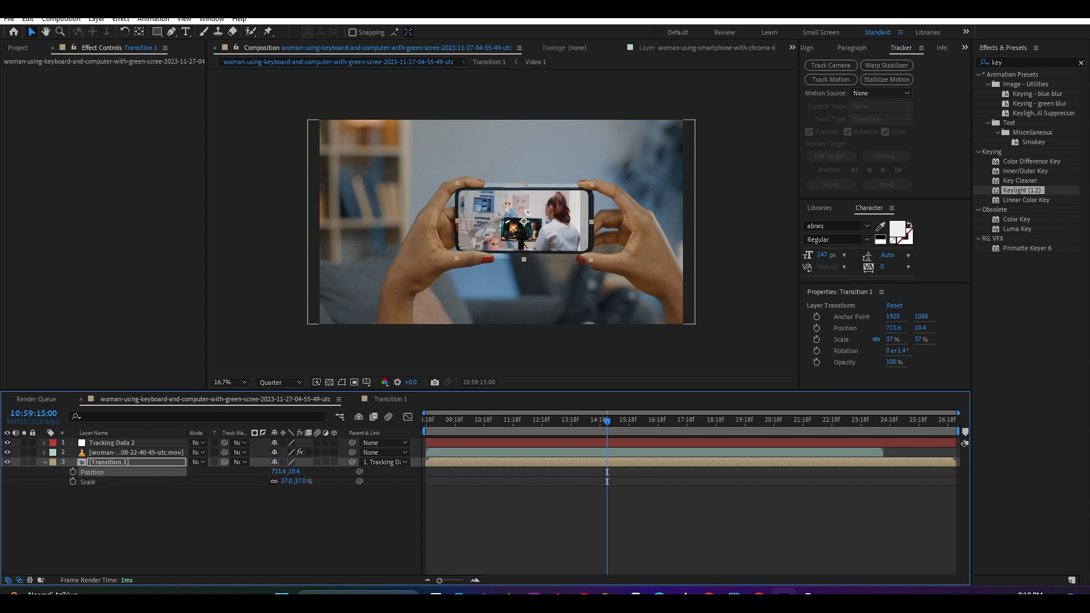
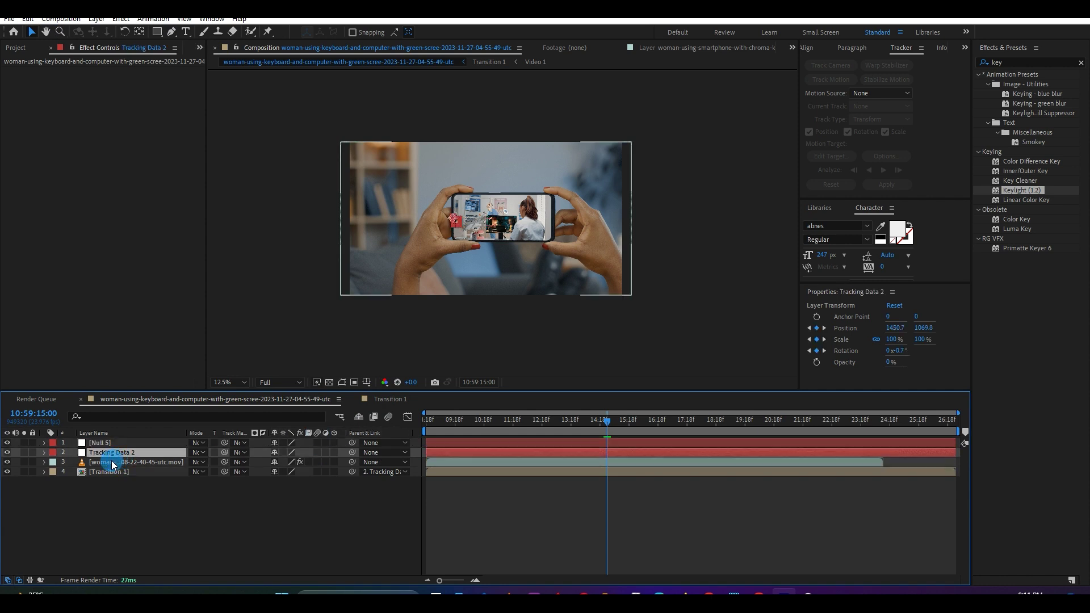
# - Parent the Tracking Data 2, smartphone clip and Transition 1 layers to Null 5
pyautogui.keyDown('shift'); pyautogui.click(110, 463); pyautogui.keyUp('shift')
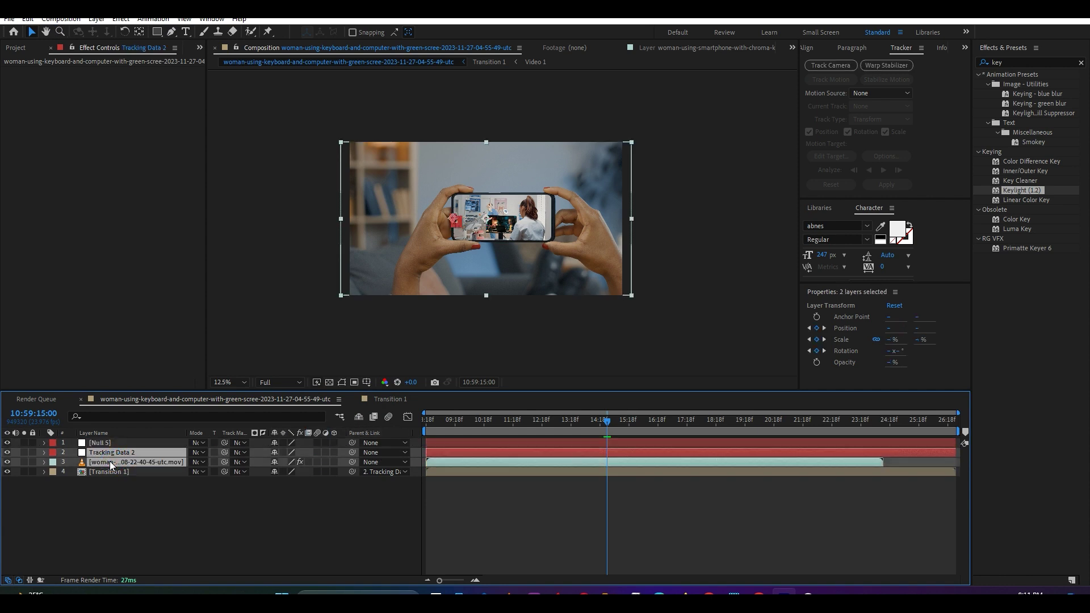
pyautogui.keyDown('shift'); pyautogui.click(104, 473); pyautogui.keyUp('shift')
pyautogui.moveTo(353, 472); pyautogui.dragTo(104, 445)
# - Add Position and Scale keyframes to Null 5 at 10:59:15:00
pyautogui.click(104, 444)
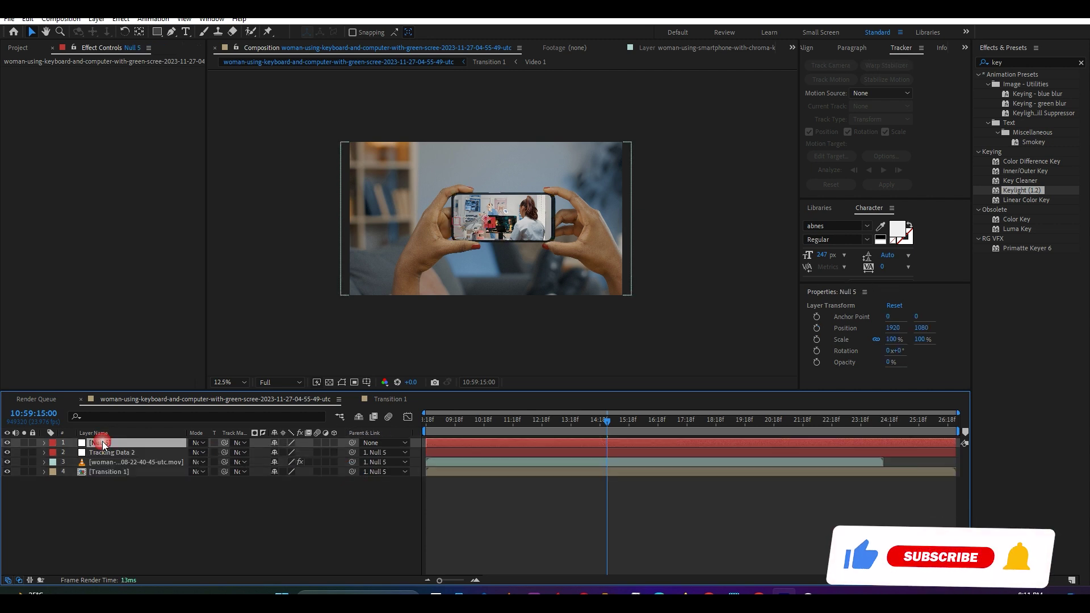
pyautogui.press('p')
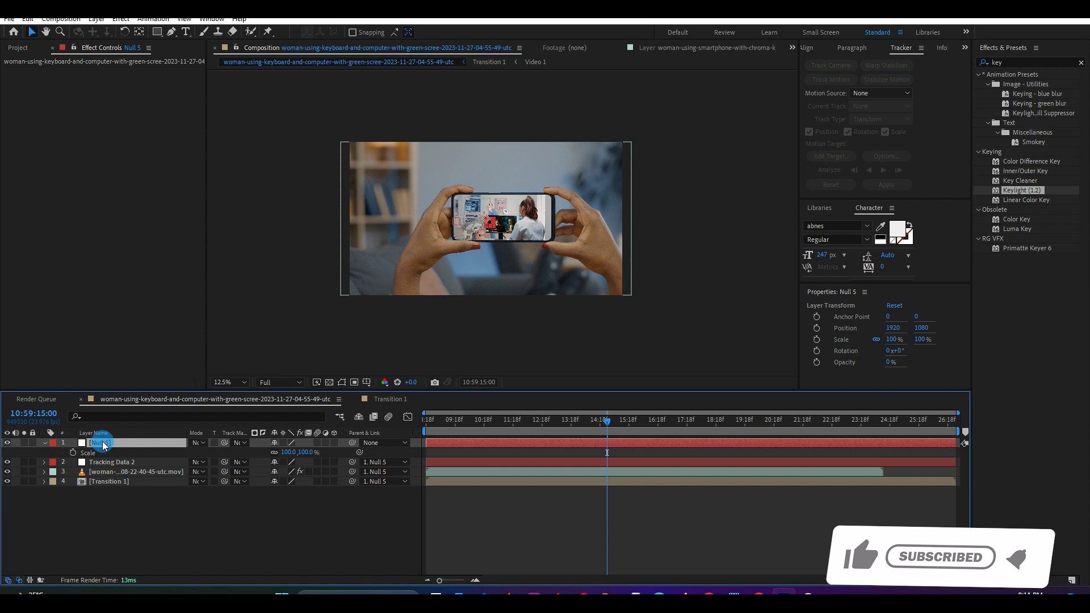
pyautogui.hotkey('shift', 's')
pyautogui.click(81, 476)
pyautogui.click(73, 462)
pyautogui.click(73, 453)
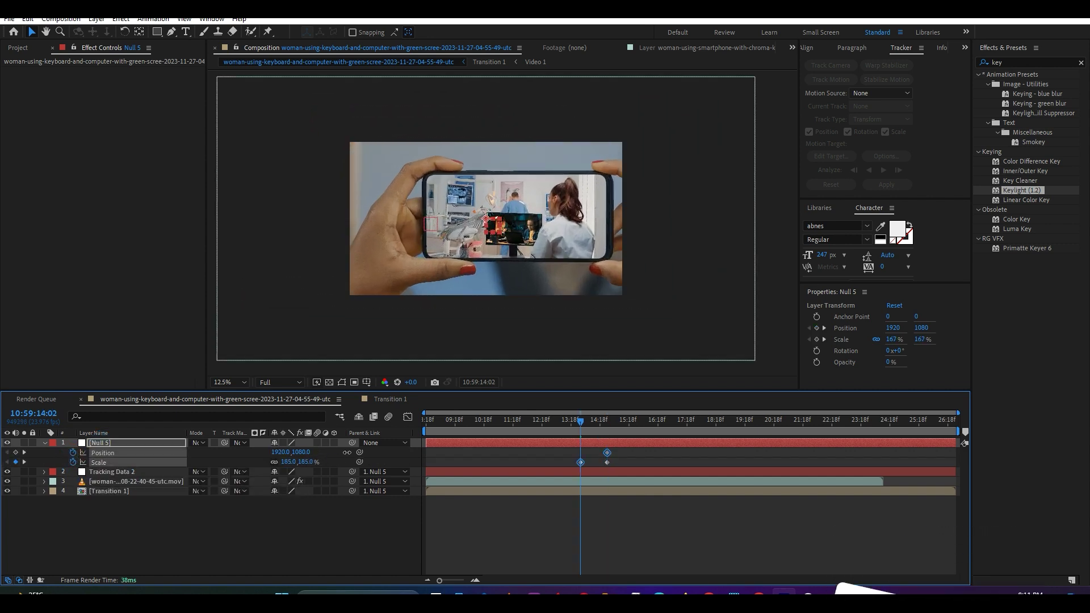
# - Keyframe Null 5 at 10:59:14:02 with Scale 348% and Position 1210, 1172 so the phone screen fills the frame
pyautogui.moveTo(347, 453); pyautogui.dragTo(407, 418)
pyautogui.moveTo(278, 452); pyautogui.dragTo(2, 467)
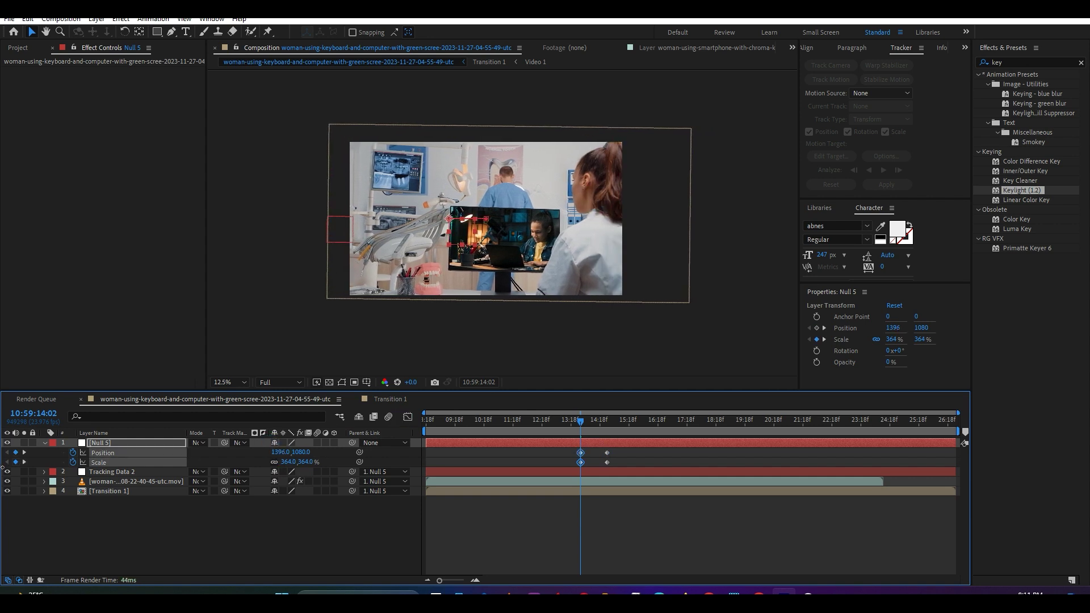
pyautogui.moveTo(300, 452); pyautogui.dragTo(174, 462)
# - Play the composition from its start to check the timing of the zoom-out
pyautogui.moveTo(580, 427); pyautogui.dragTo(396, 425)
pyautogui.press('space')
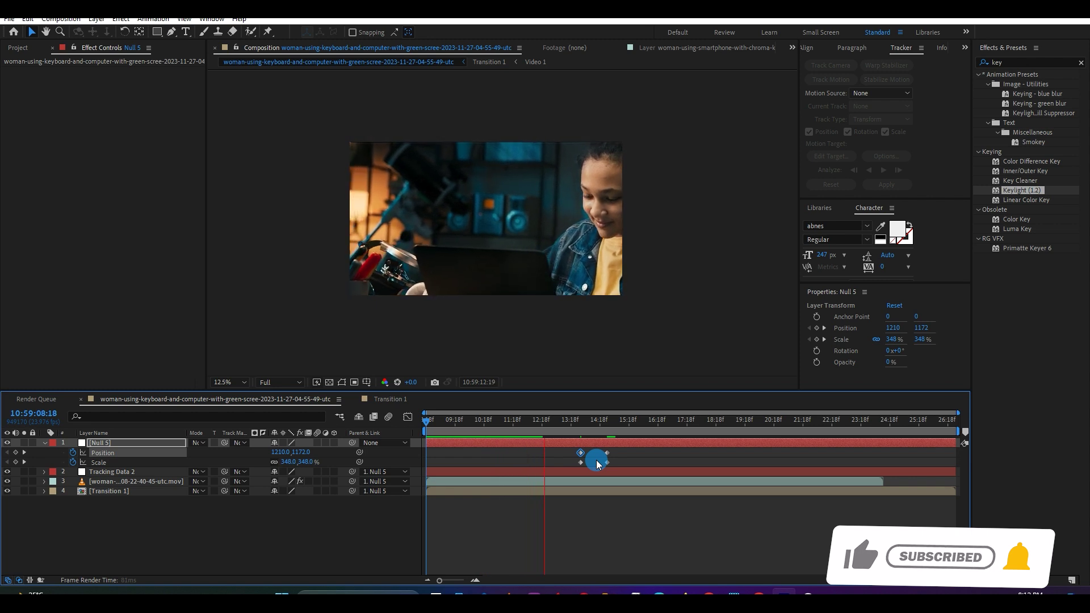
pyautogui.press('space')
# - Move Null 5's Position and Scale keyframes later, starting shortly after 10:59:15:03, and apply Easy Ease to them
pyautogui.click(615, 451)
pyautogui.moveTo(626, 448)
pyautogui.mouseDown()
pyautogui.moveTo(570, 479)
pyautogui.moveTo(595, 462)
pyautogui.moveTo(654, 460)
pyautogui.moveTo(619, 469)
pyautogui.mouseUp()
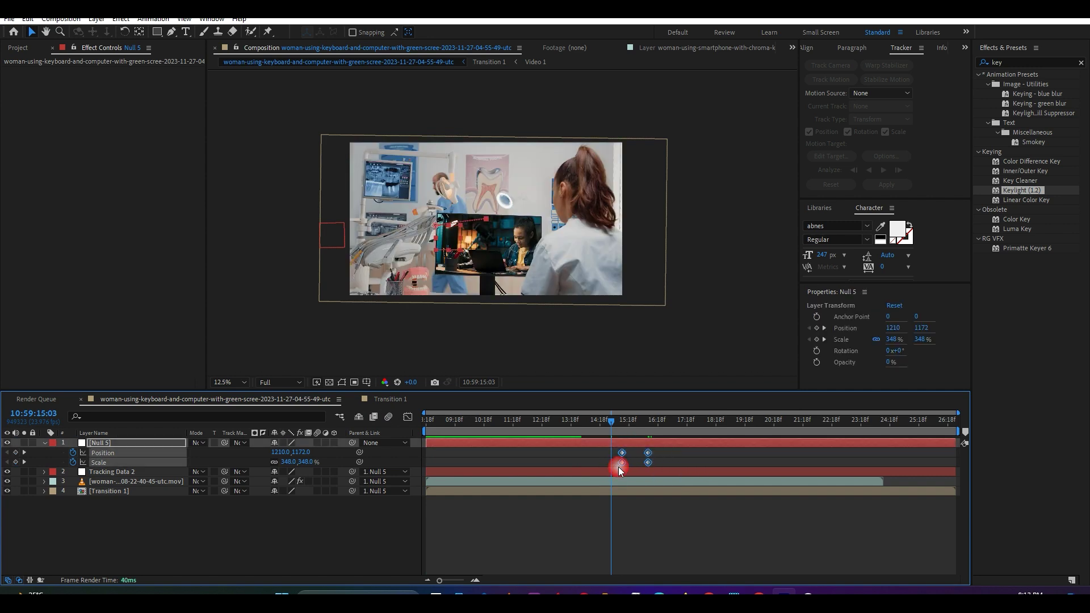
pyautogui.rightClick(623, 466)
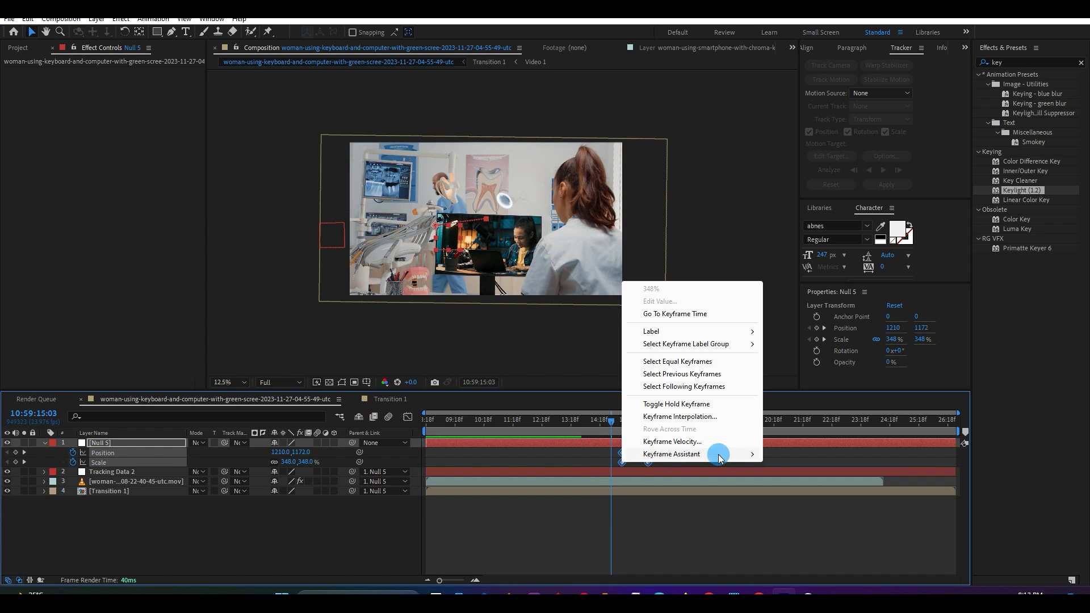
pyautogui.moveTo(718, 458)
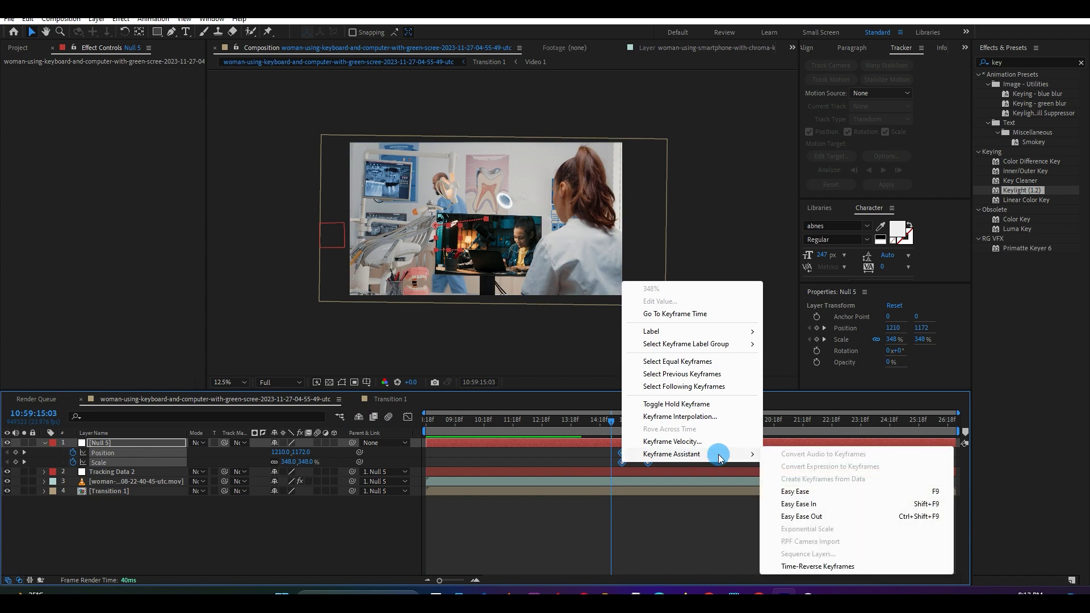
pyautogui.click(790, 491)
# - Reshape the easing of Null 5's keyframes in the Graph Editor by extending the end keyframe's handle towards the start keyframe, and preview the zoom-out
pyautogui.click(409, 417)
pyautogui.click(640, 482)
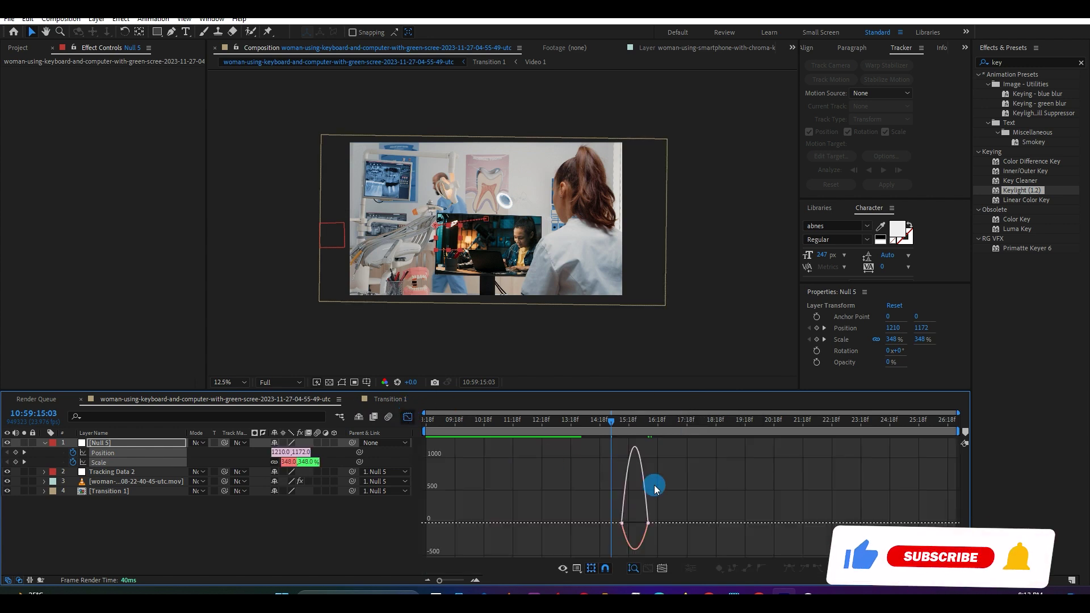
pyautogui.moveTo(663, 522); pyautogui.dragTo(586, 538)
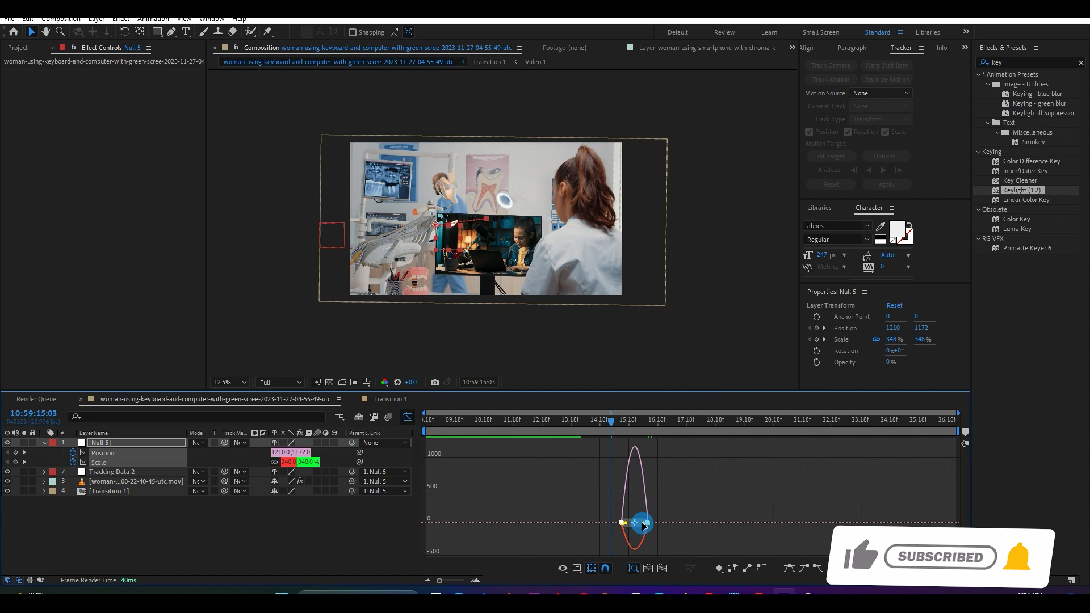
pyautogui.moveTo(645, 523); pyautogui.dragTo(620, 523)
pyautogui.click(408, 417)
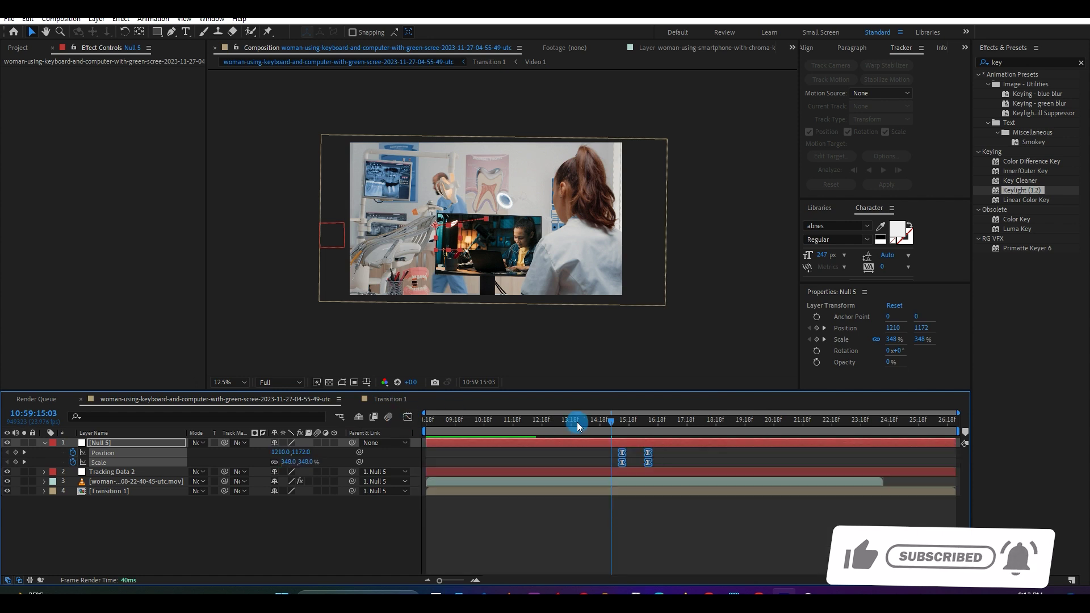
pyautogui.press('space')
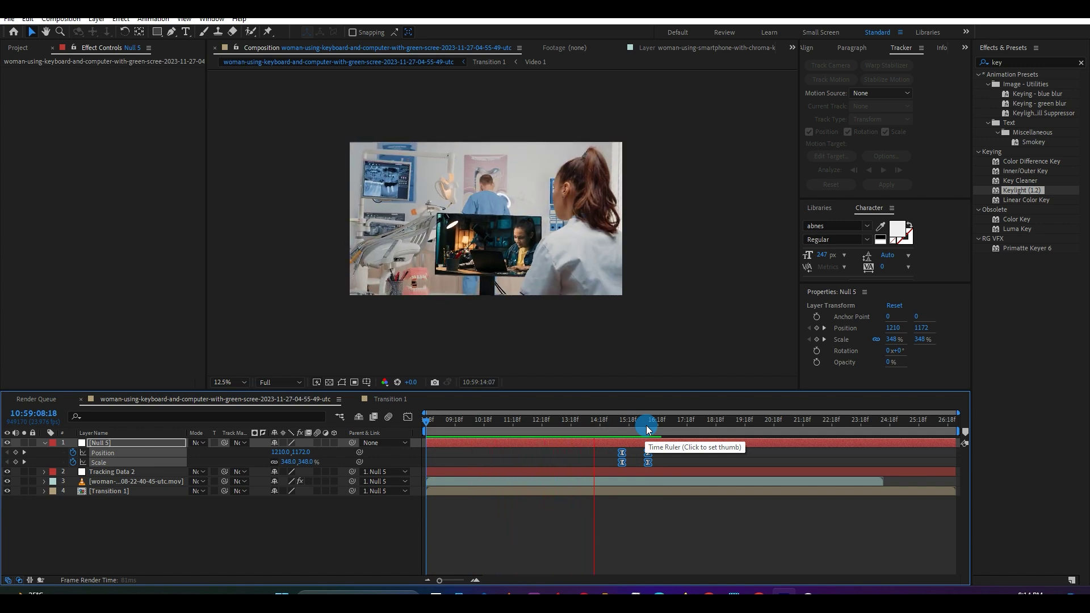
# - Pre-compose all four layers into a composition named Transition 2, moving all attributes into it
pyautogui.click(652, 424)
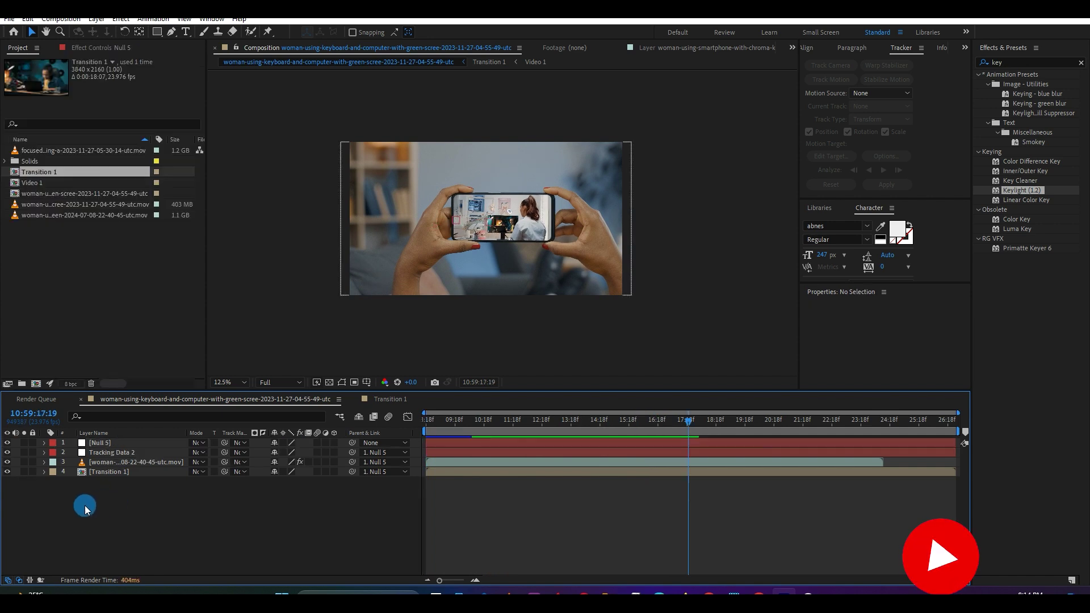
pyautogui.moveTo(89, 505); pyautogui.dragTo(100, 444)
pyautogui.rightClick(100, 444)
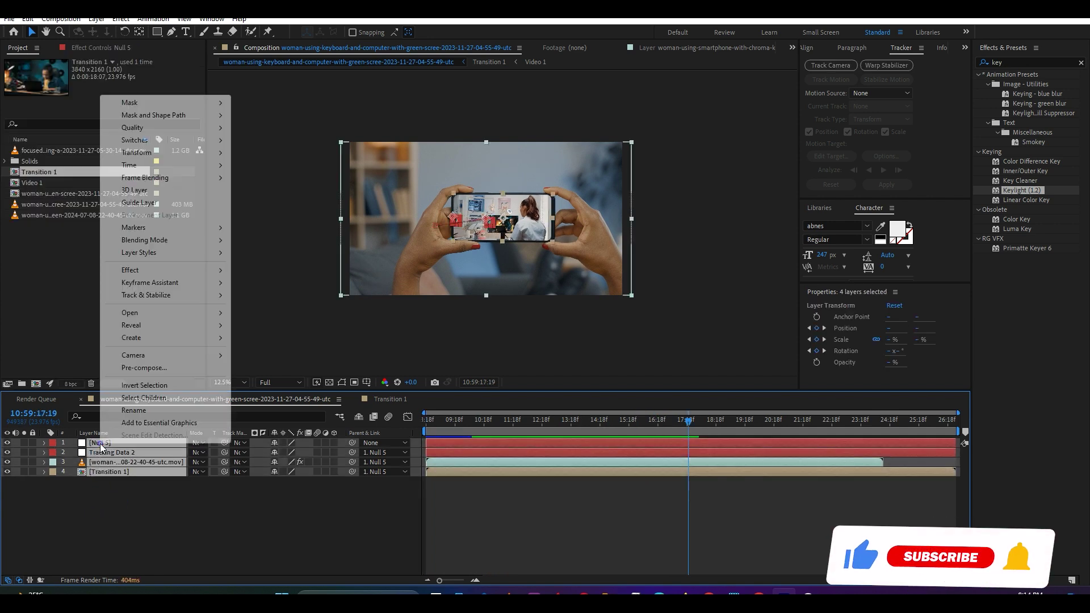
pyautogui.click(143, 366)
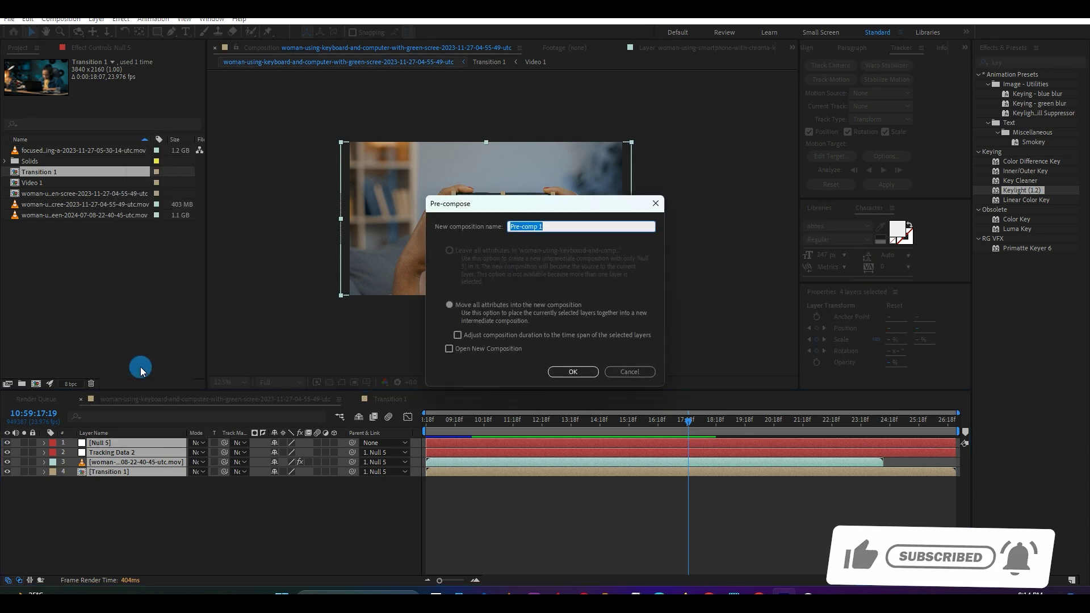
pyautogui.write('Transition 2')
pyautogui.click(448, 306)
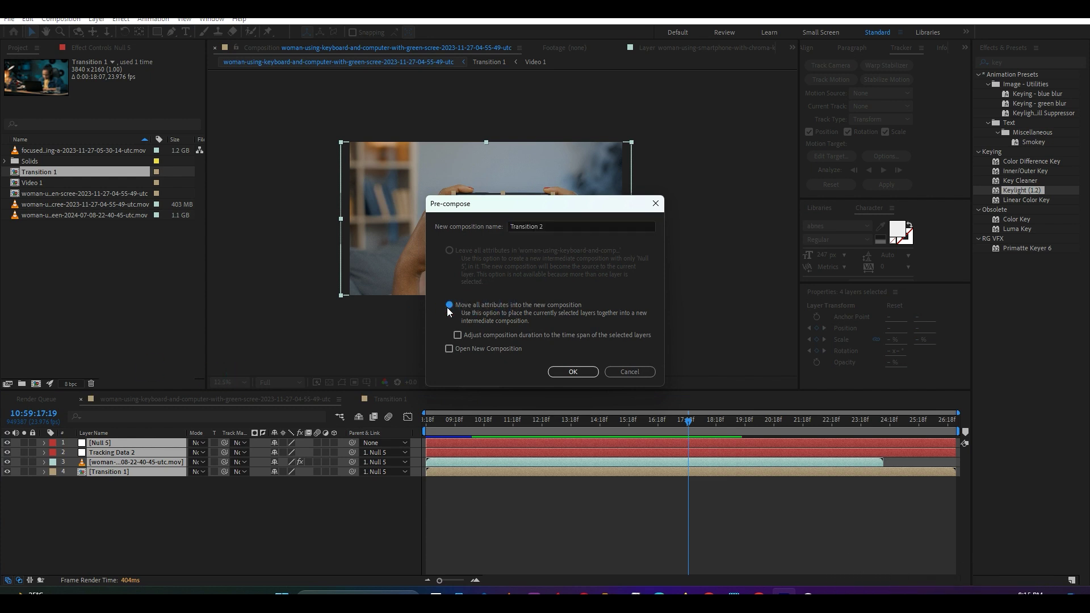
pyautogui.click(568, 371)
pyautogui.click(690, 421)
pyautogui.click(149, 483)
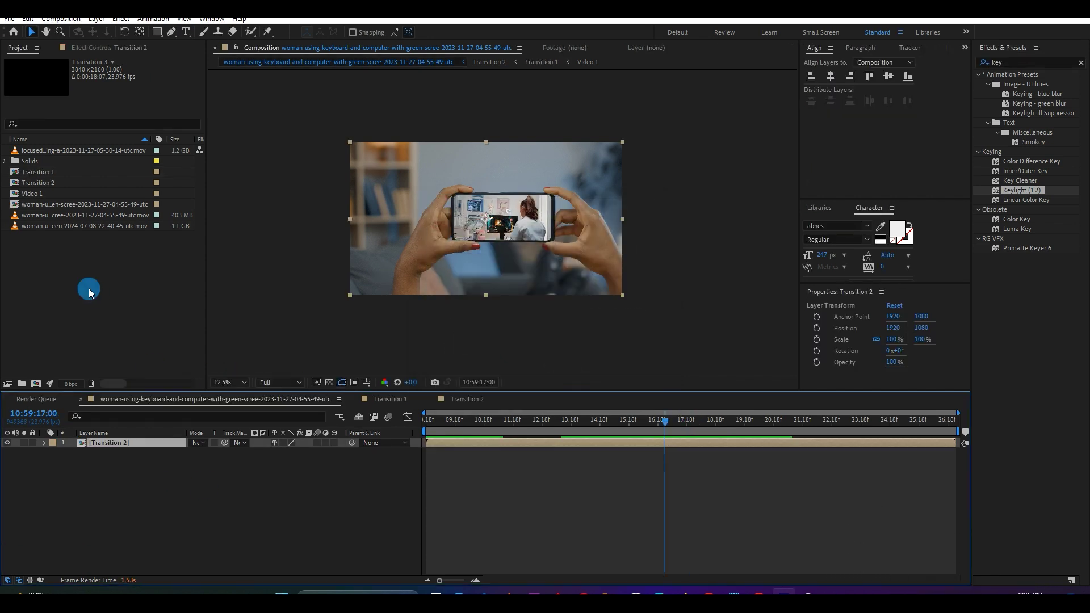
# - Create a new 3840 x 2160 px composition named Final Transition
pyautogui.rightClick(89, 288)
pyautogui.click(130, 295)
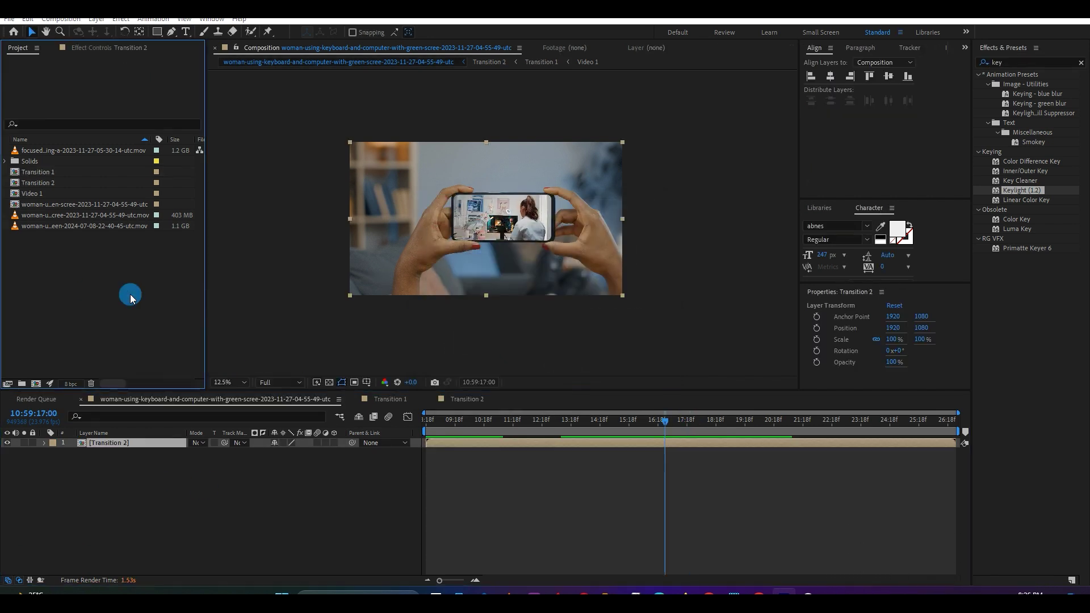
pyautogui.click(473, 226)
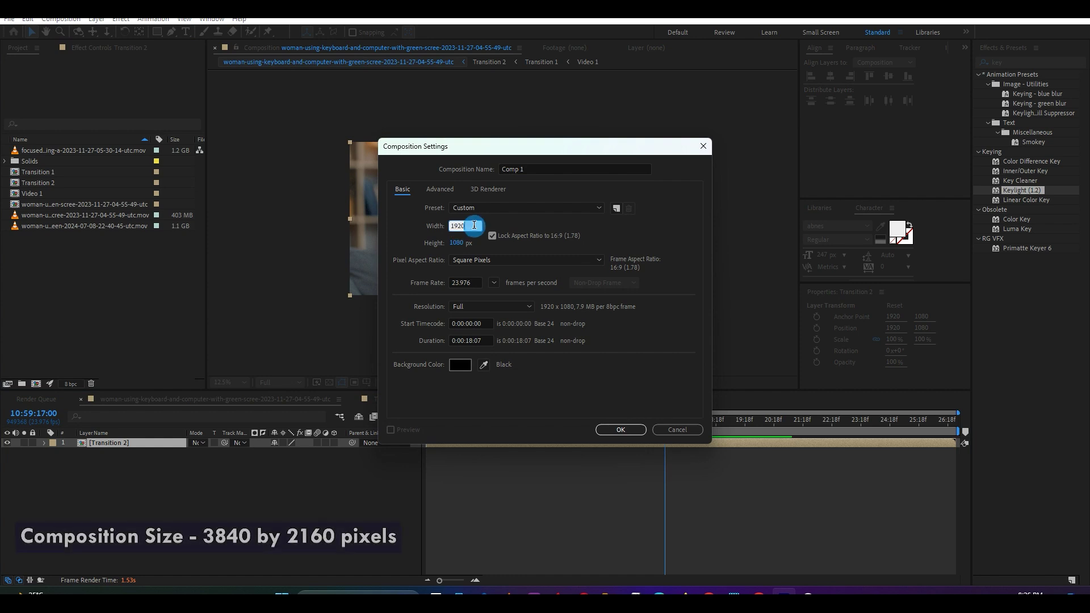
pyautogui.write('*2')
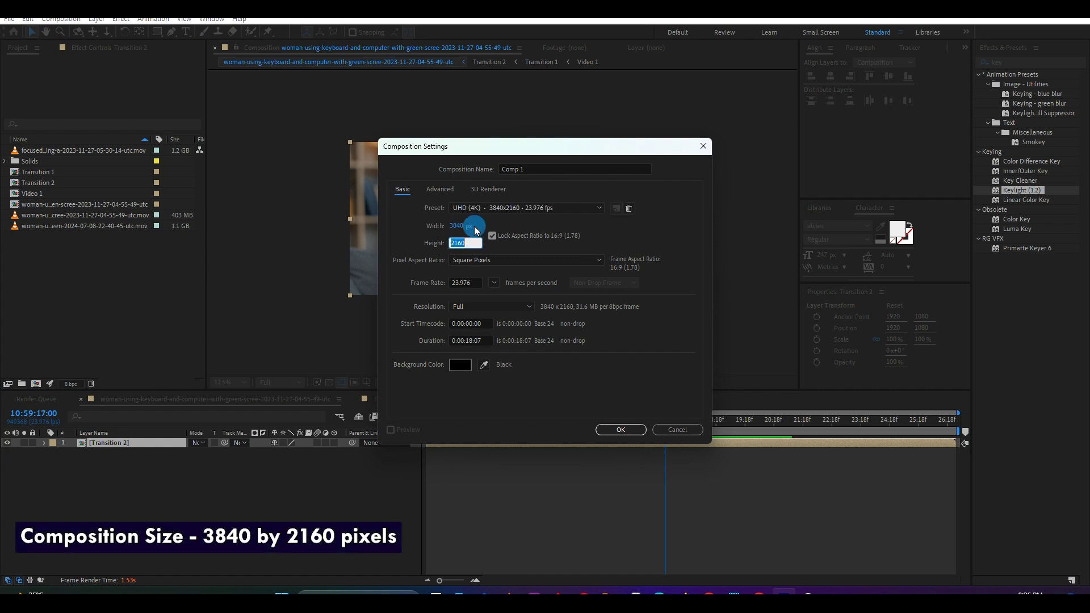
pyautogui.click(541, 169)
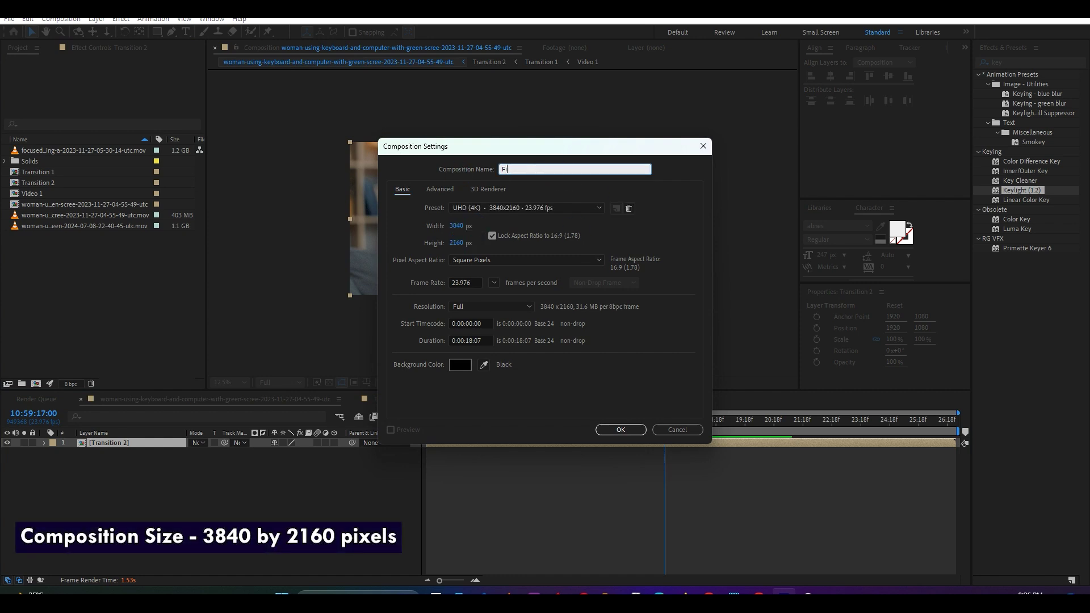
pyautogui.write('Final Transition')
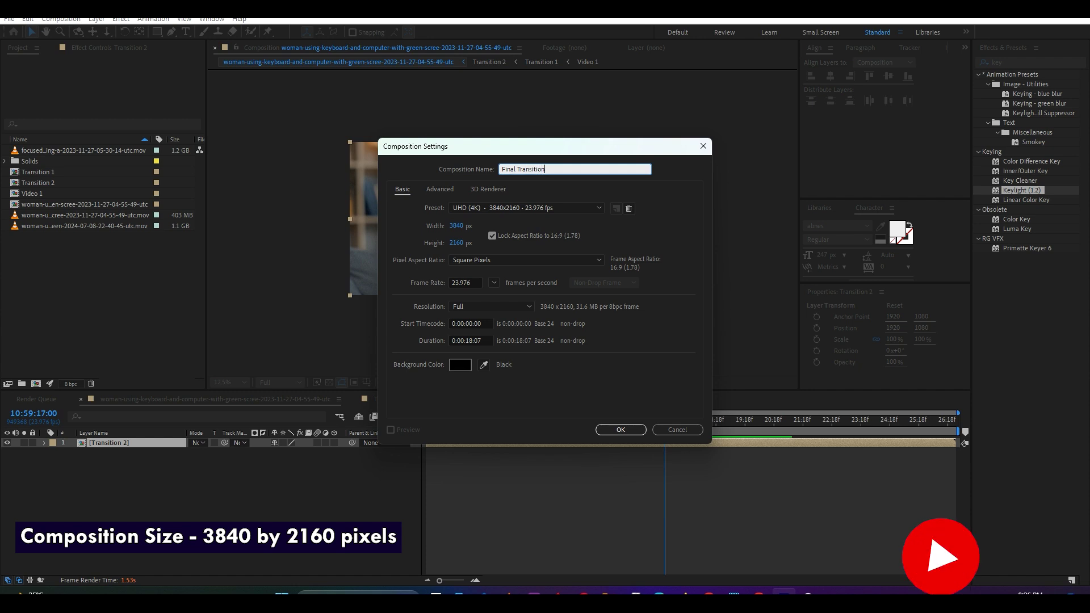
pyautogui.click(617, 430)
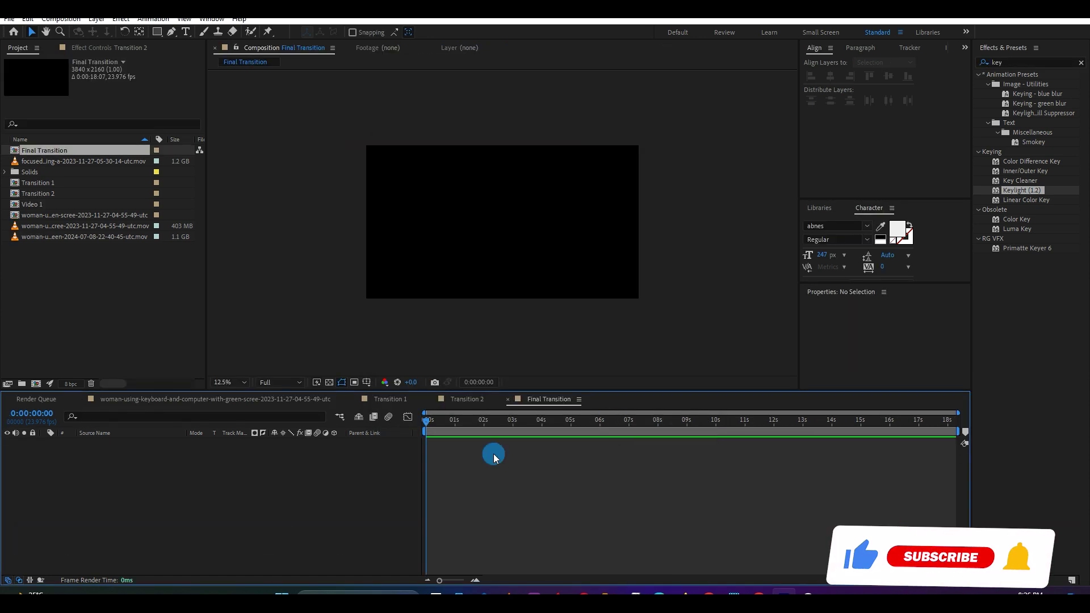
# - Add a deep purple, composition-sized solid named BG to Final Transition
pyautogui.rightClick(164, 491)
pyautogui.click(287, 336)
pyautogui.click(327, 369)
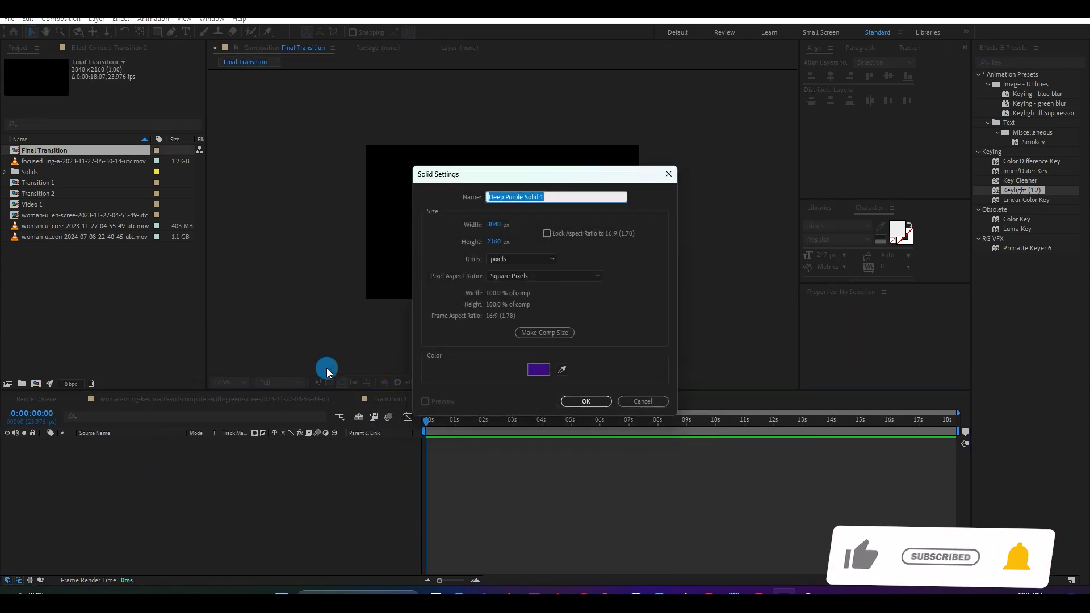
pyautogui.write('BG')
pyautogui.click(585, 403)
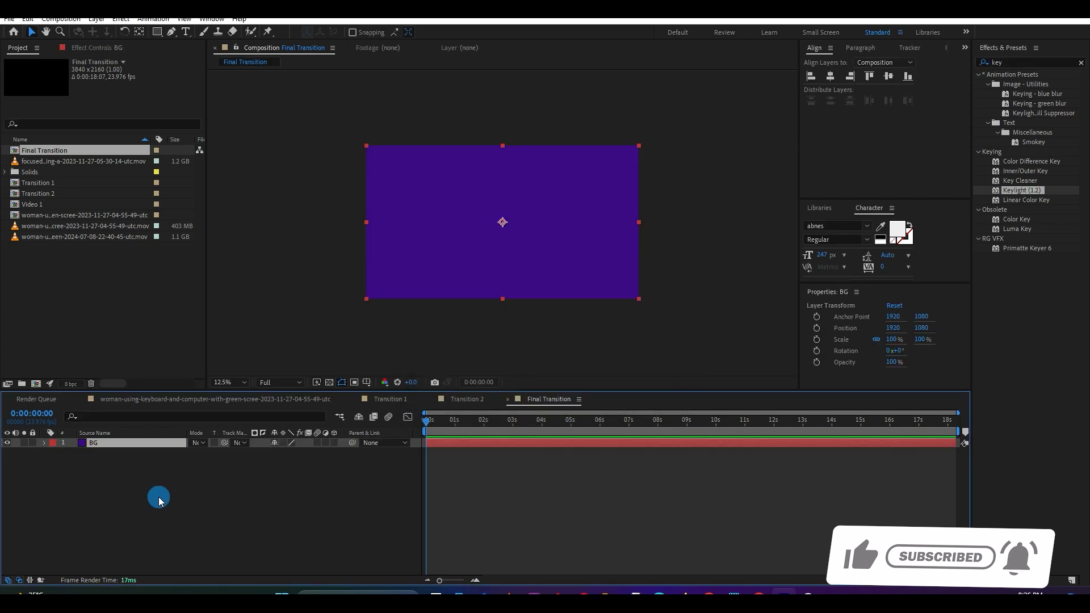
# - Add a text layer reading ZOOM and centre its anchor point on the lettering
pyautogui.rightClick(101, 484)
pyautogui.click(221, 344)
pyautogui.click(272, 362)
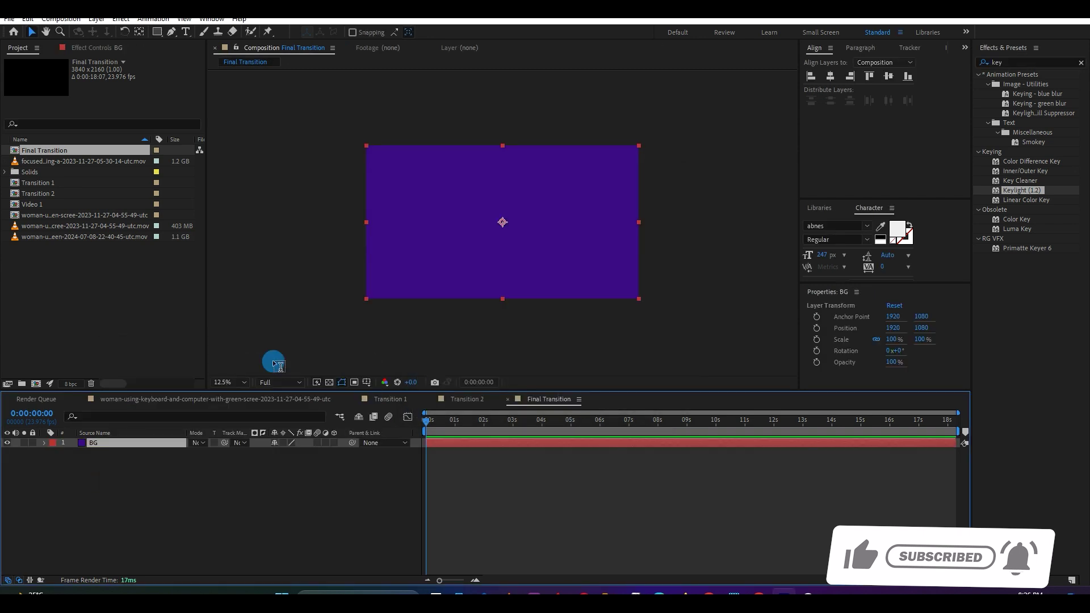
pyautogui.write('ZOOM')
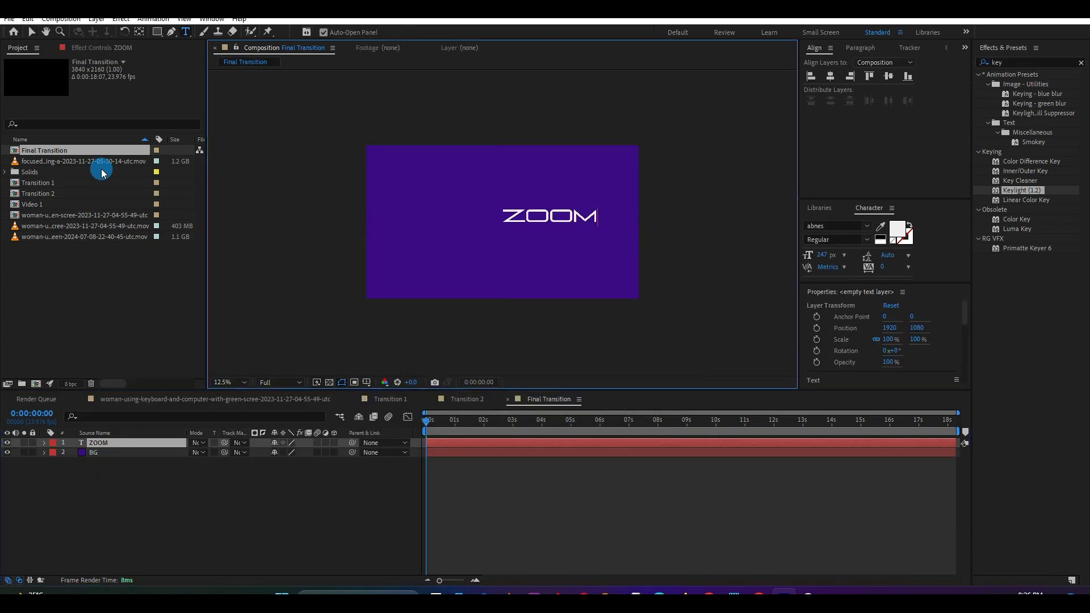
pyautogui.click(32, 30)
pyautogui.click(501, 228)
pyautogui.hotkey('ctrl', 'alt', 'Home')
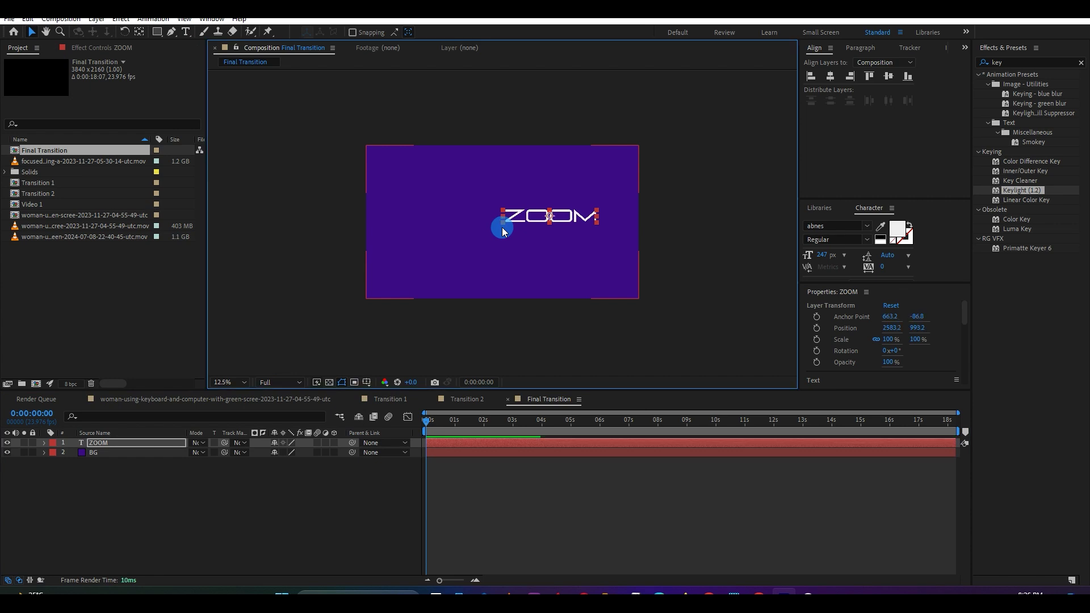
# - Enlarge the ZOOM text to 447 px, and centre its anchor point and the layer in the composition
pyautogui.click(830, 76)
pyautogui.click(888, 76)
pyautogui.moveTo(822, 254); pyautogui.dragTo(912, 235)
pyautogui.click(934, 265)
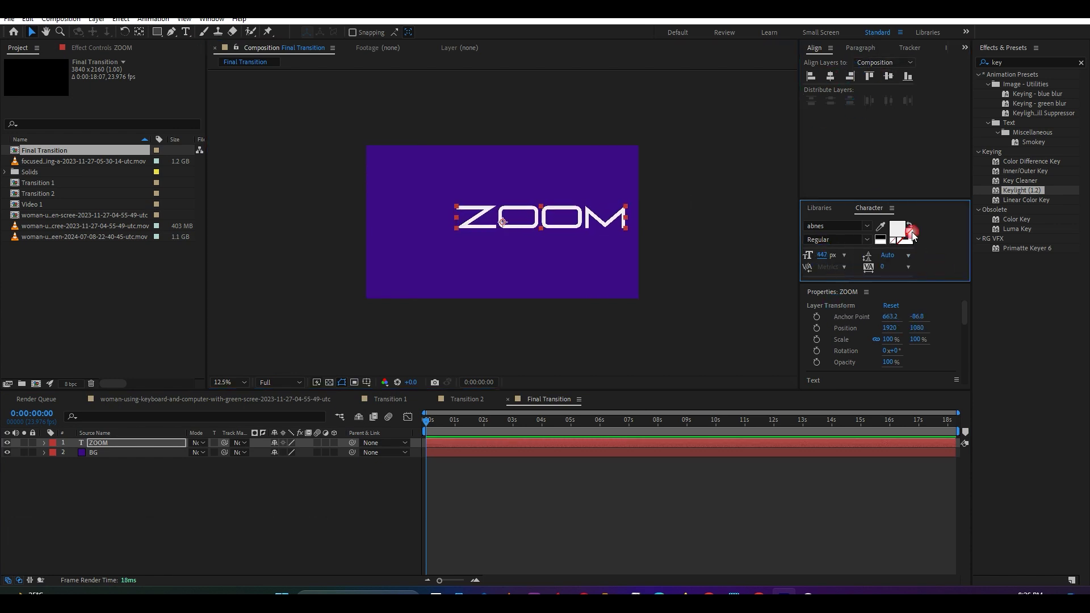
pyautogui.click(834, 79)
pyautogui.click(889, 78)
pyautogui.hotkey('ctrl', 'alt', 'Home')
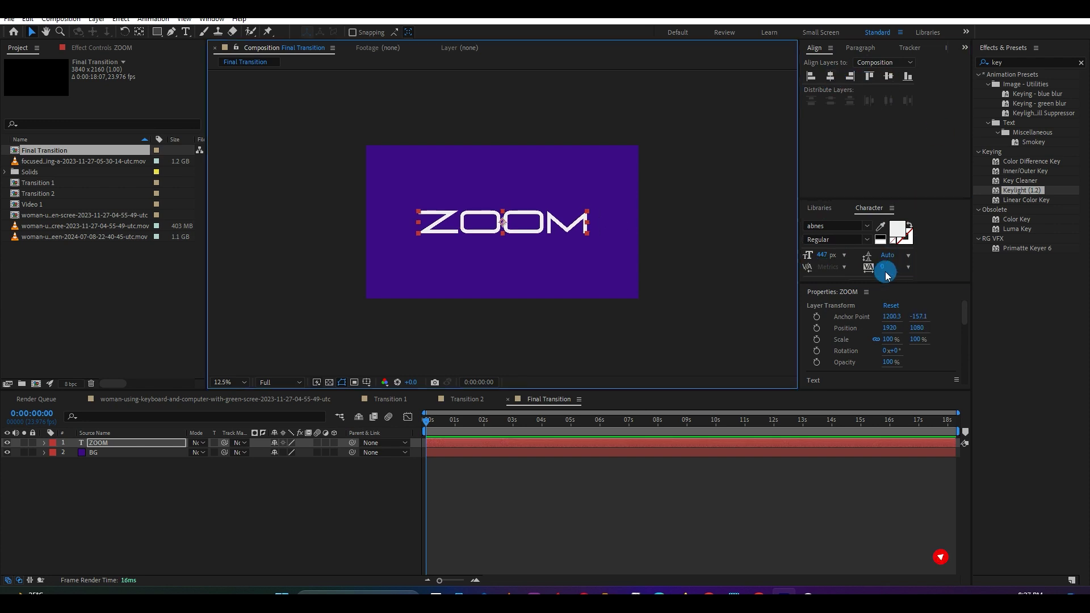
# - Set the ZOOM text's tracking to 461, then recentre its anchor point and align it horizontally to the composition
pyautogui.moveTo(886, 268); pyautogui.dragTo(984, 260)
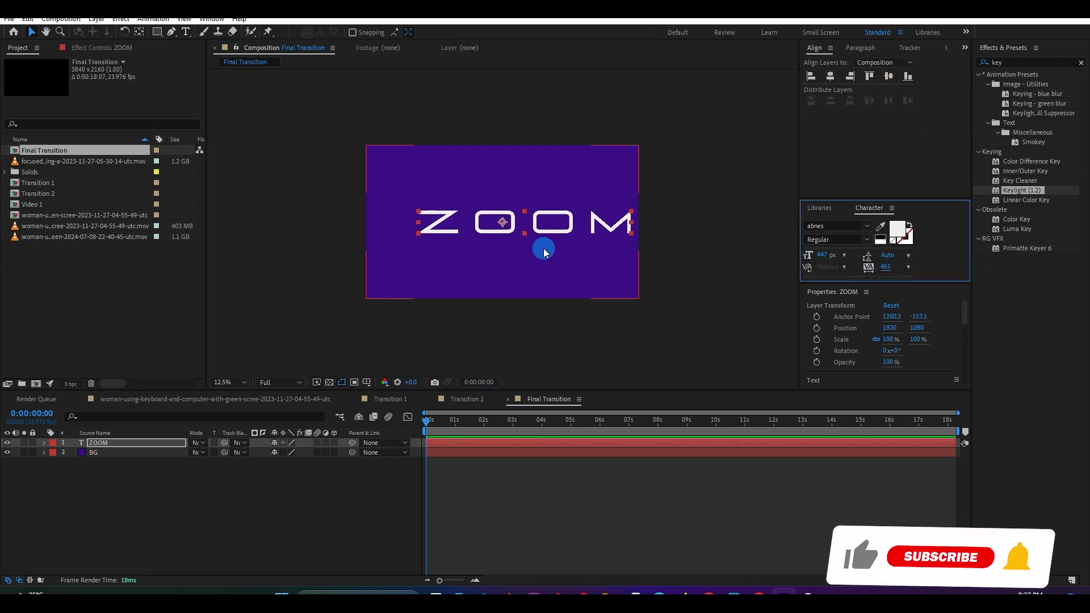
pyautogui.click(564, 226)
pyautogui.hotkey('ctrl', 'alt', 'Home')
pyautogui.click(830, 76)
pyautogui.click(233, 382)
pyautogui.click(250, 194)
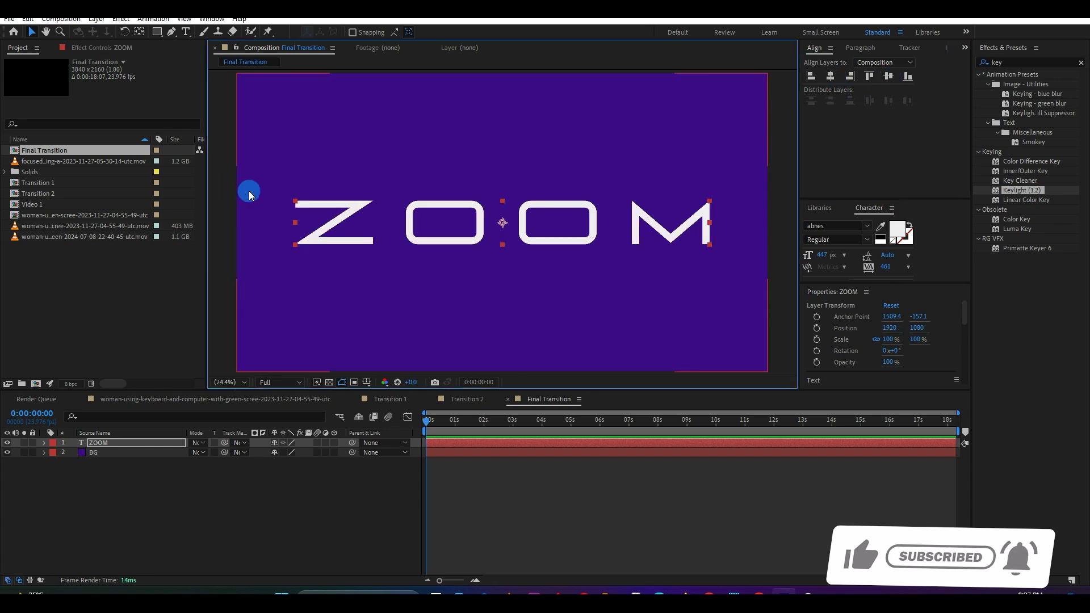
# - Place Final Transition above Transition 2 in the woman-using-keyboard composition and shift its start to 10:59:17:00
pyautogui.click(239, 400)
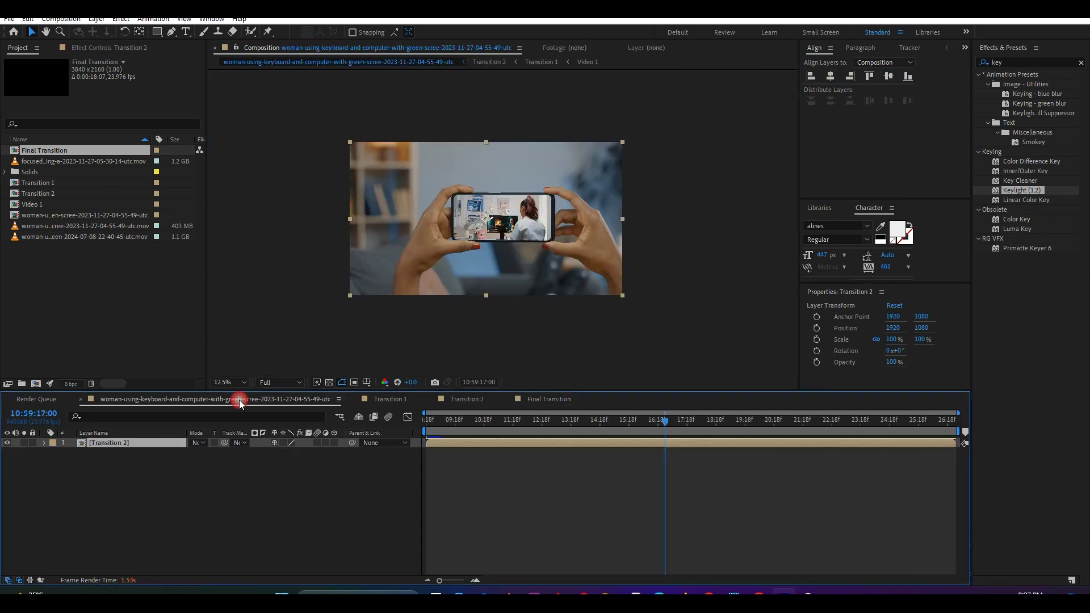
pyautogui.moveTo(45, 155); pyautogui.dragTo(114, 444)
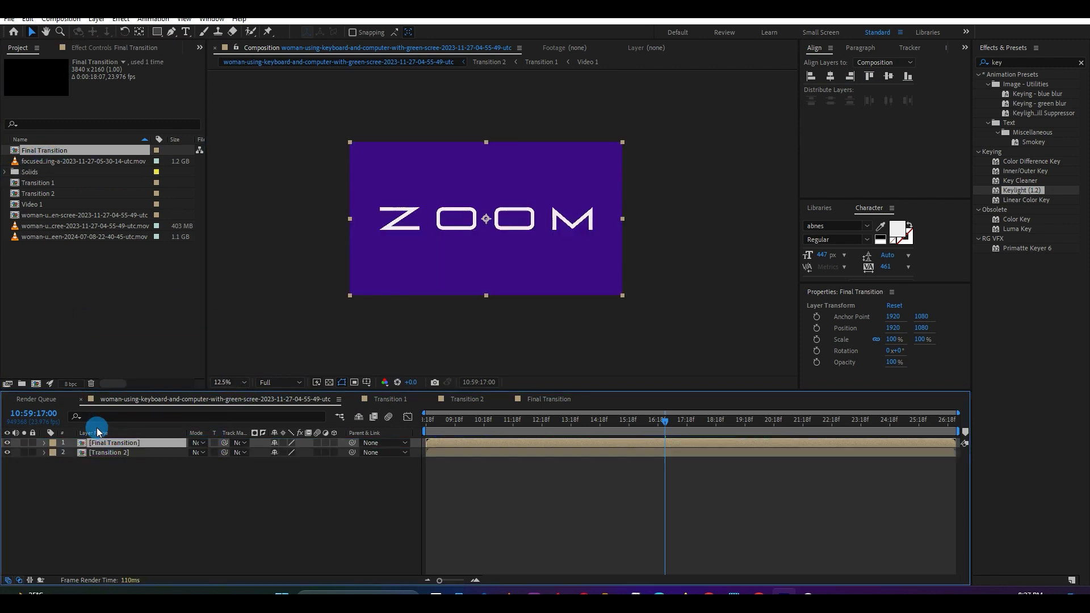
pyautogui.moveTo(437, 447); pyautogui.dragTo(671, 438)
pyautogui.click(660, 420)
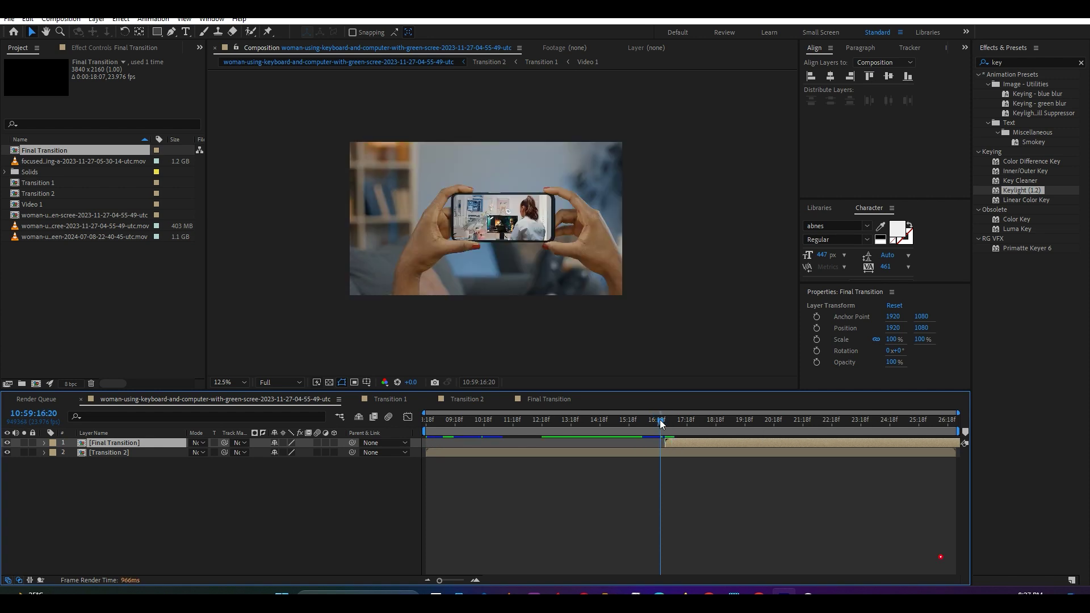
pyautogui.click(667, 420)
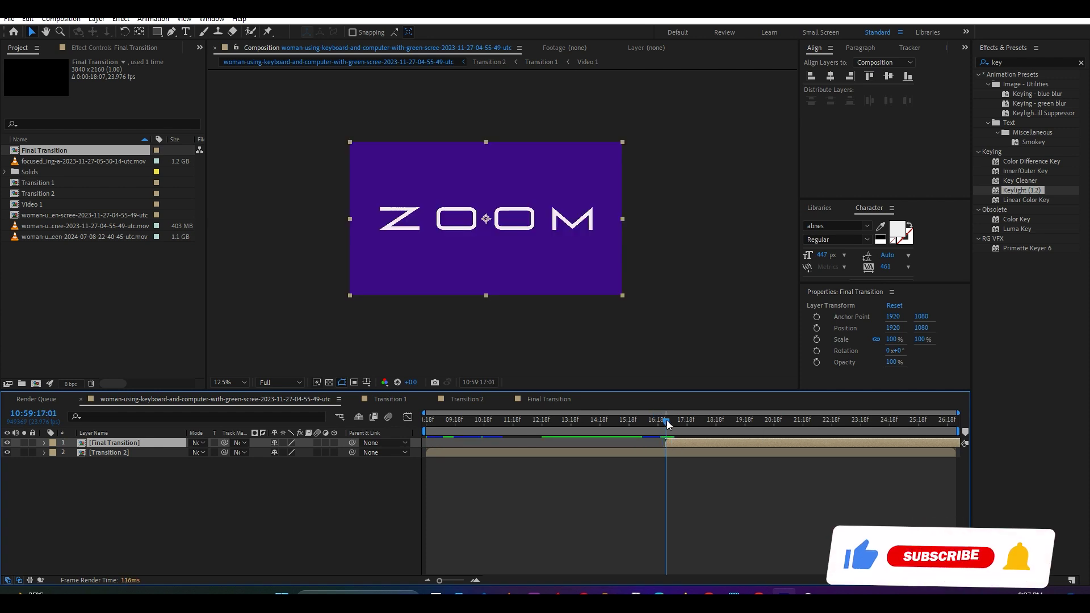
pyautogui.click(662, 420)
# - Add a null object and parent the Final Transition and Transition 2 layers to it
pyautogui.rightClick(170, 486)
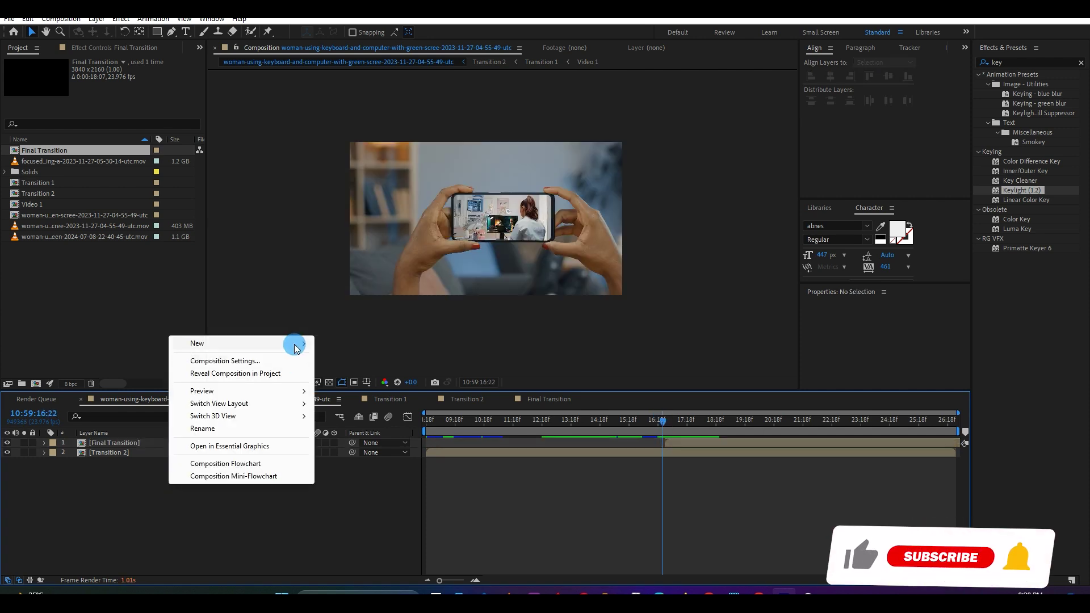
pyautogui.moveTo(295, 345)
pyautogui.click(350, 411)
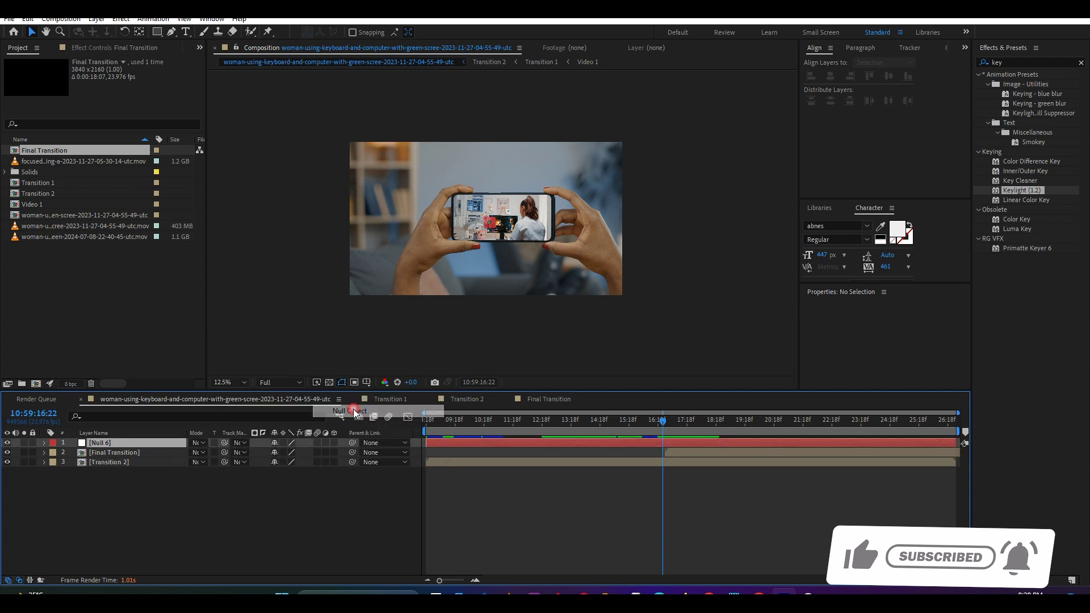
pyautogui.click(137, 452)
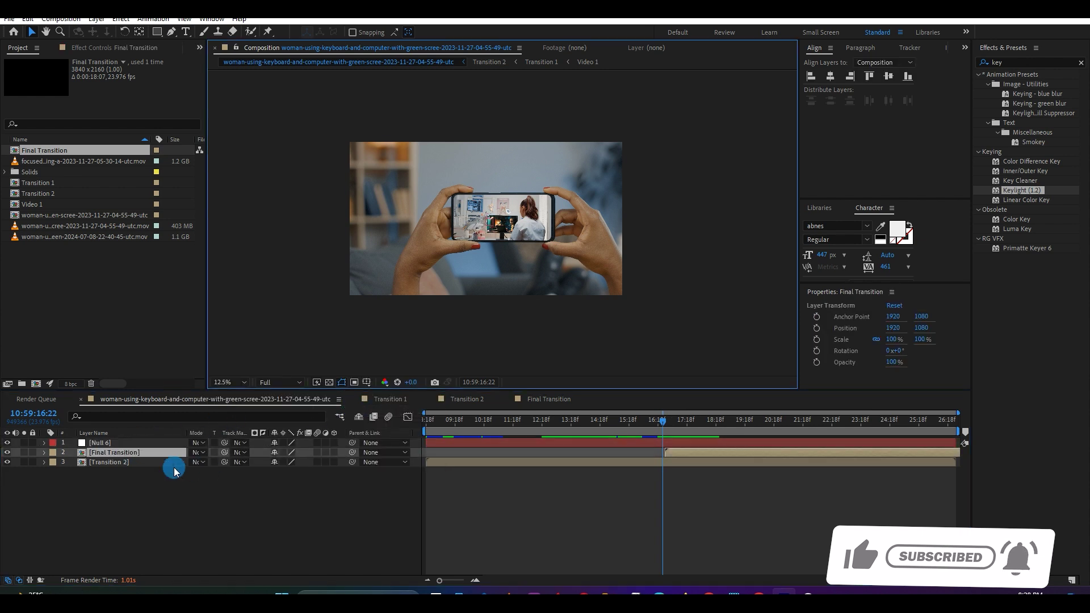
pyautogui.moveTo(114, 486); pyautogui.dragTo(121, 454)
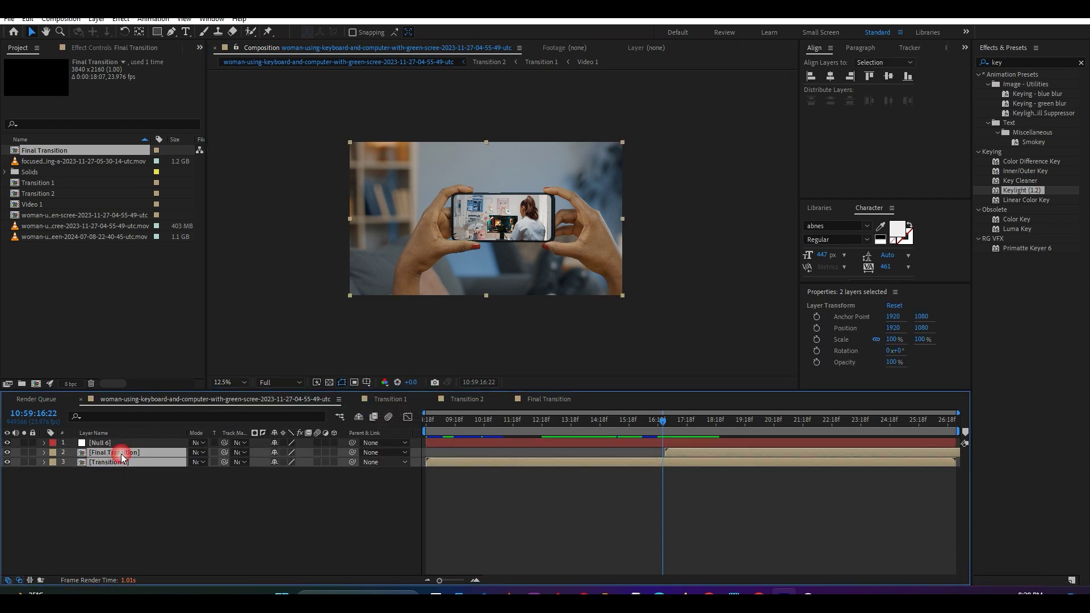
pyautogui.moveTo(352, 452); pyautogui.dragTo(104, 440)
# - Reveal the Position and Scale properties of Null 6
pyautogui.click(104, 441)
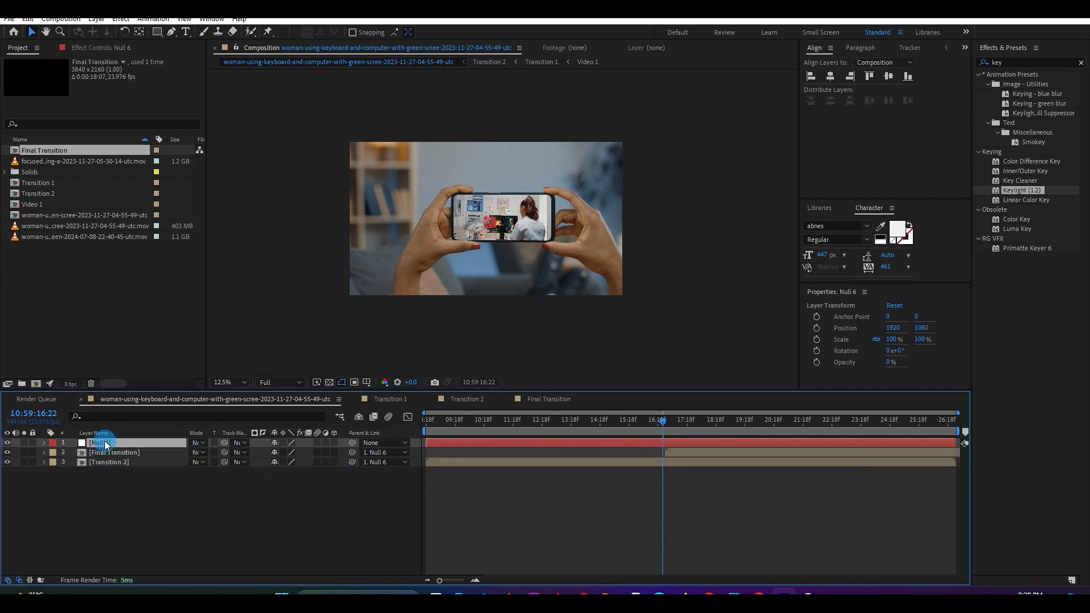
pyautogui.press('p')
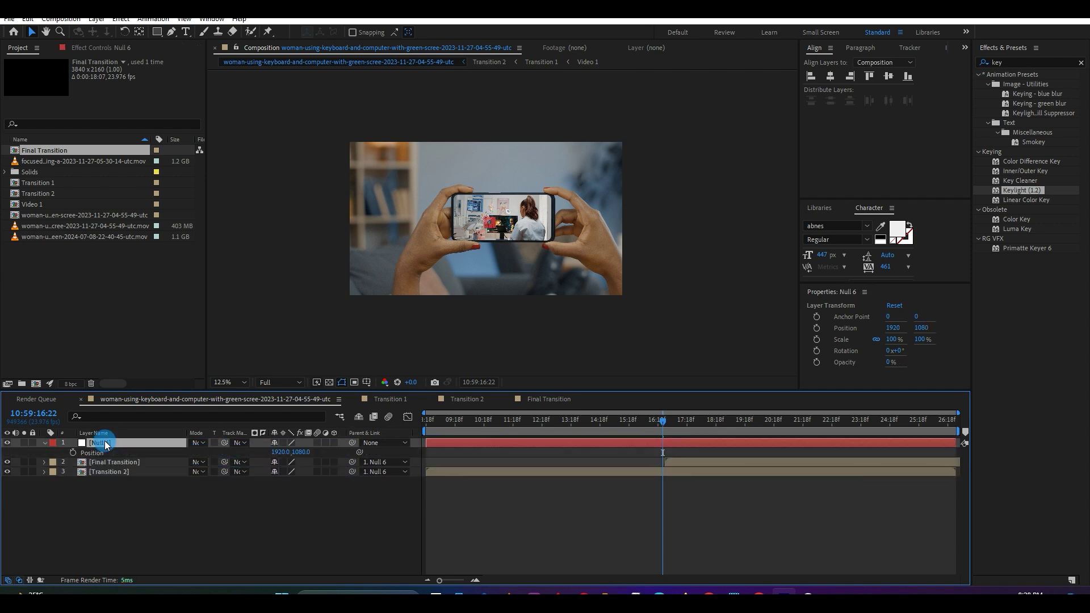
pyautogui.hotkey('shift', 's')
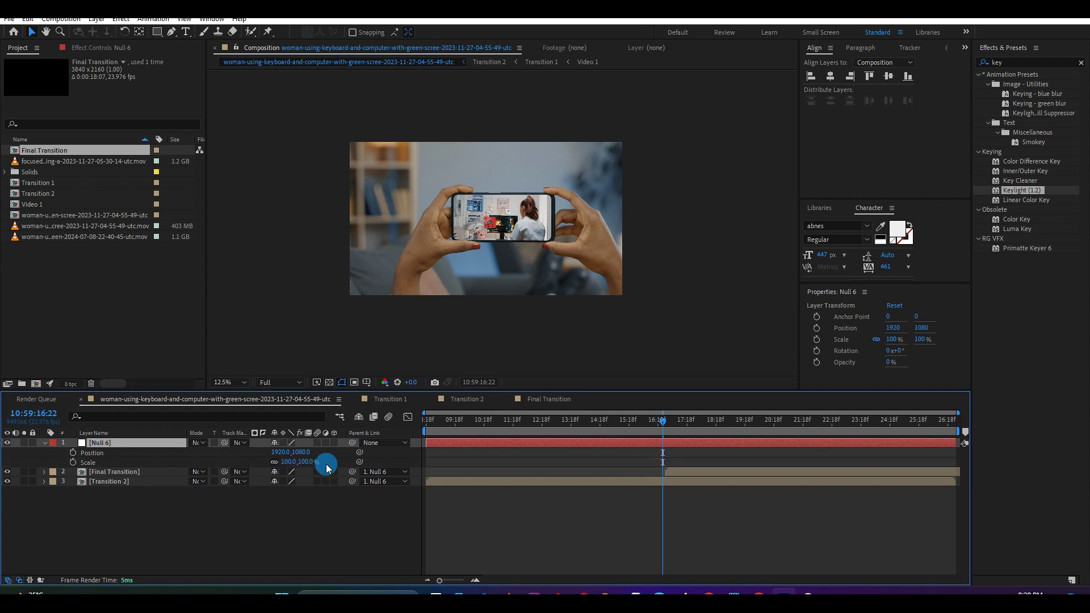
# - Slide the Final Transition layer back to the start of the composition and hide it
pyautogui.moveTo(664, 423); pyautogui.dragTo(672, 425)
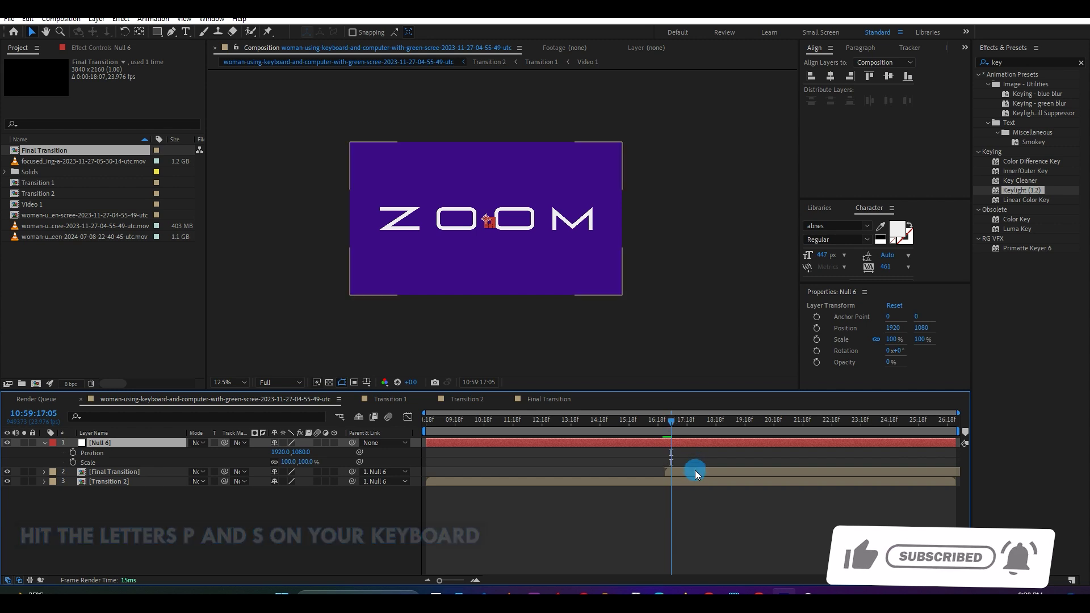
pyautogui.moveTo(695, 472); pyautogui.dragTo(686, 474)
pyautogui.moveTo(476, 468); pyautogui.dragTo(464, 470)
pyautogui.click(7, 472)
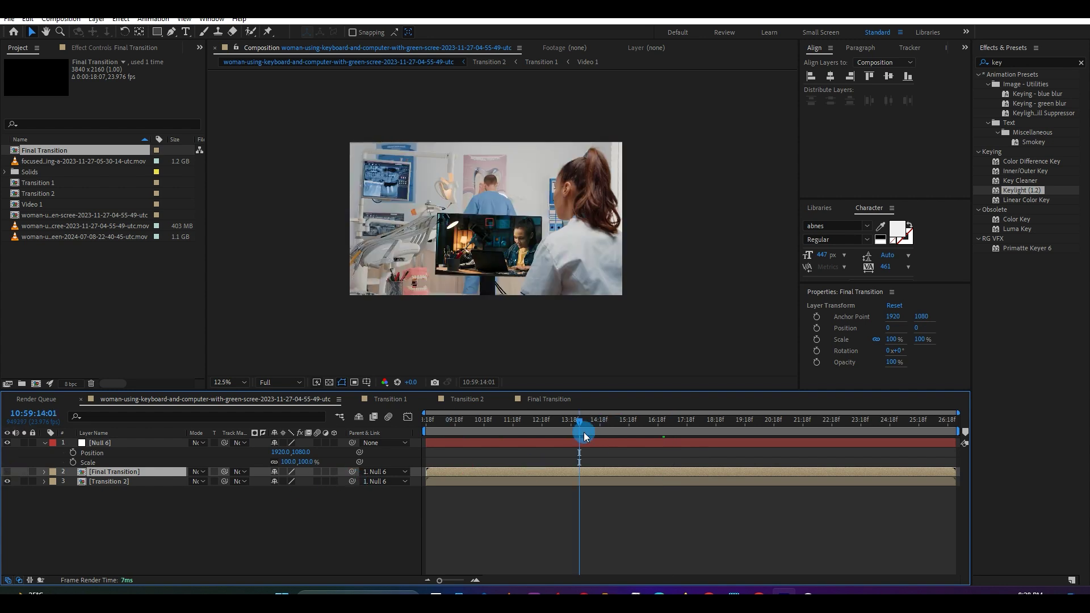
# - Set Position and Scale keyframes on Null 6 at 10:59:17:07
pyautogui.moveTo(575, 421); pyautogui.dragTo(673, 427)
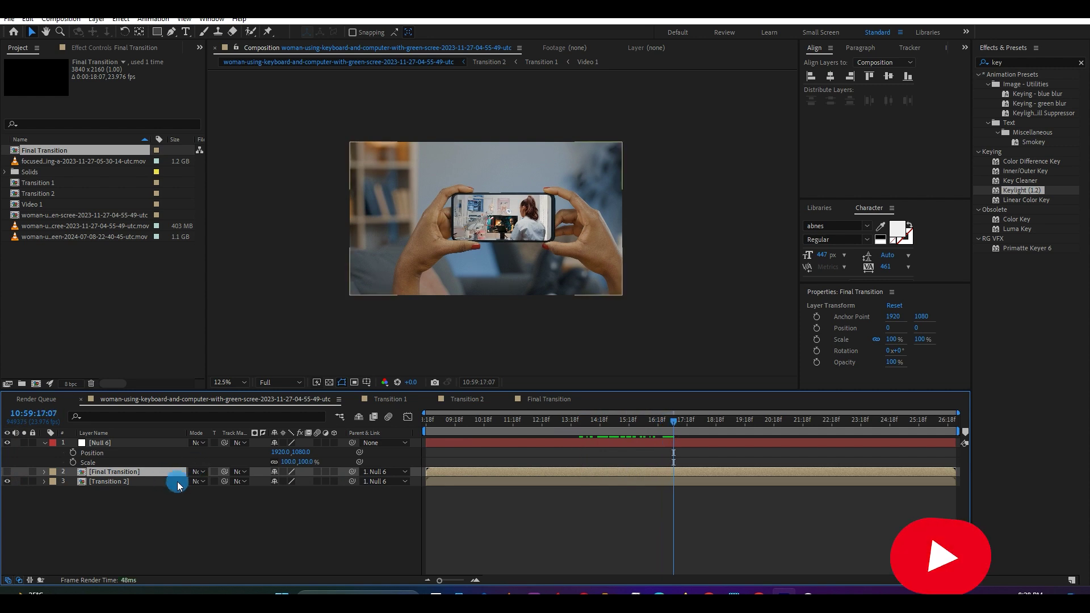
pyautogui.click(113, 443)
pyautogui.click(72, 462)
pyautogui.click(73, 453)
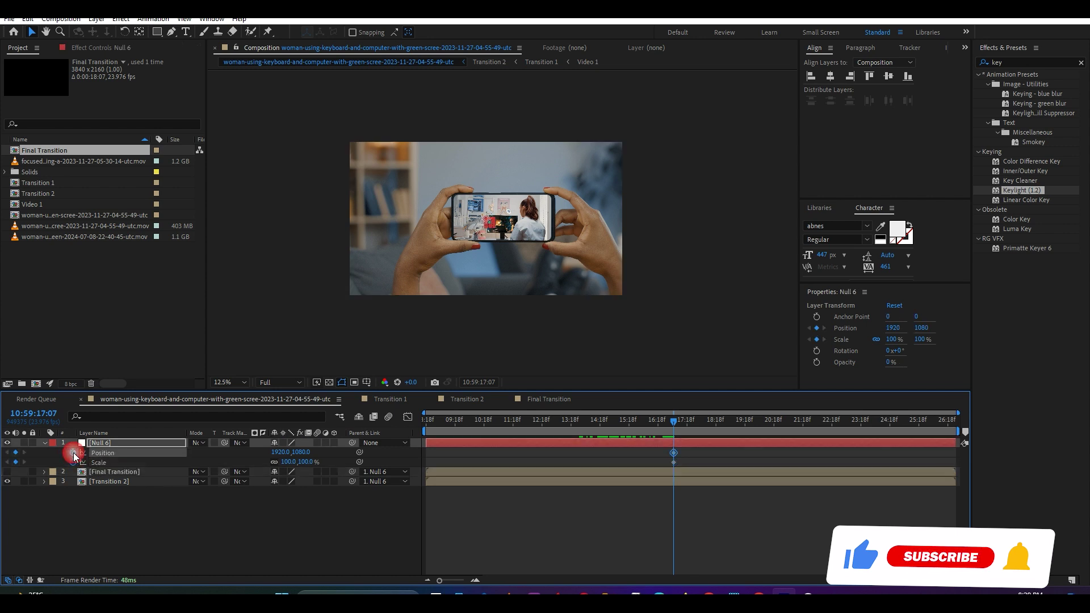
# - Add a Scale keyframe of 15% on Null 6 at 10:59:18:05
pyautogui.moveTo(675, 420); pyautogui.dragTo(702, 421)
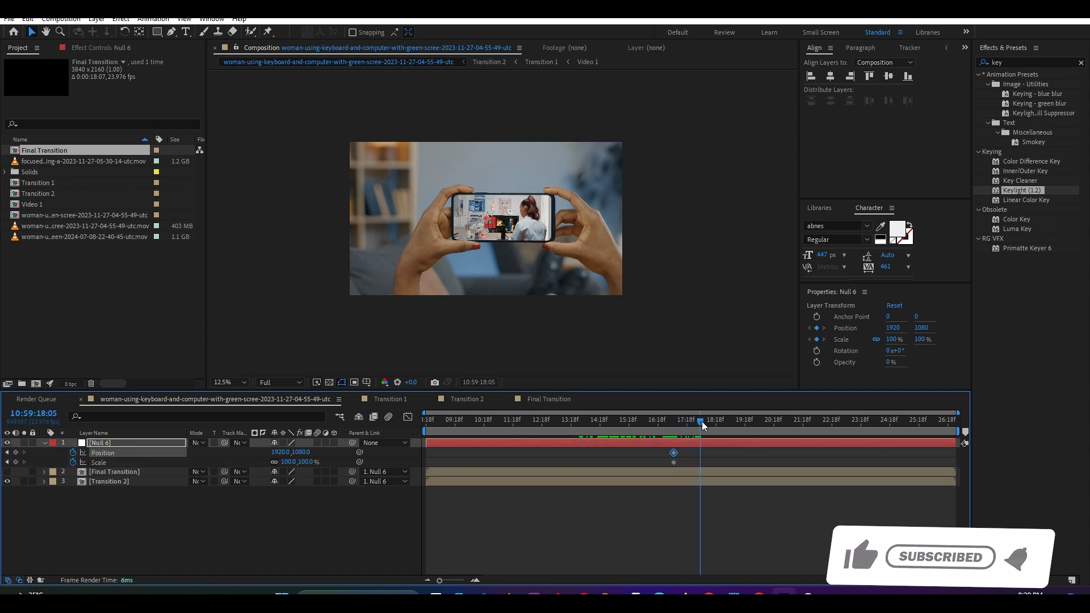
pyautogui.moveTo(304, 463); pyautogui.dragTo(266, 472)
pyautogui.click(138, 477)
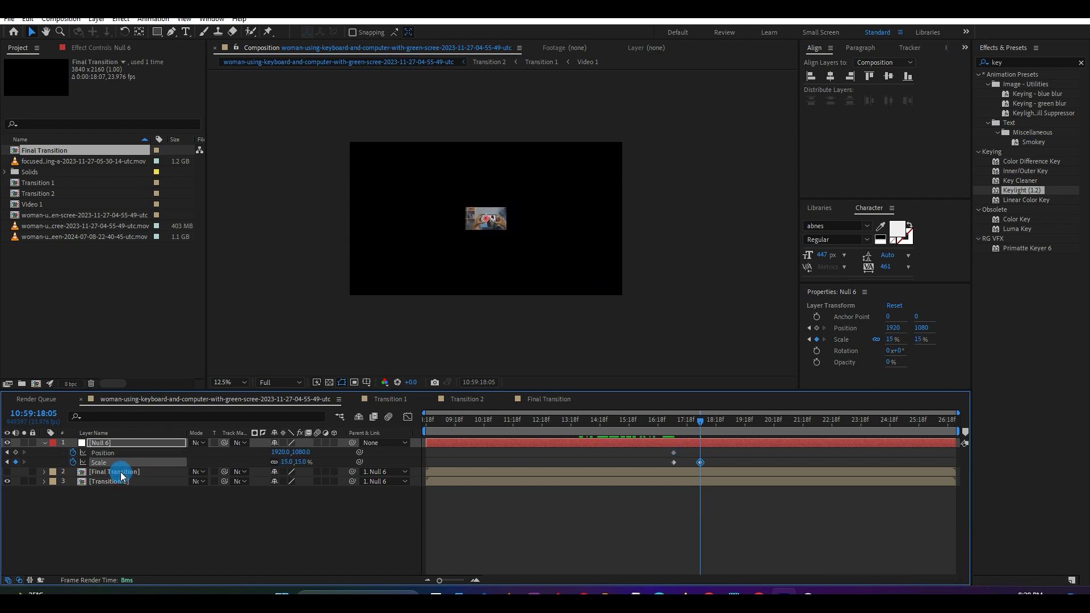
# - Make the Final Transition layer visible again and set its Scale to 673% so the ZOOM title fills the frame
pyautogui.click(120, 475)
pyautogui.click(7, 471)
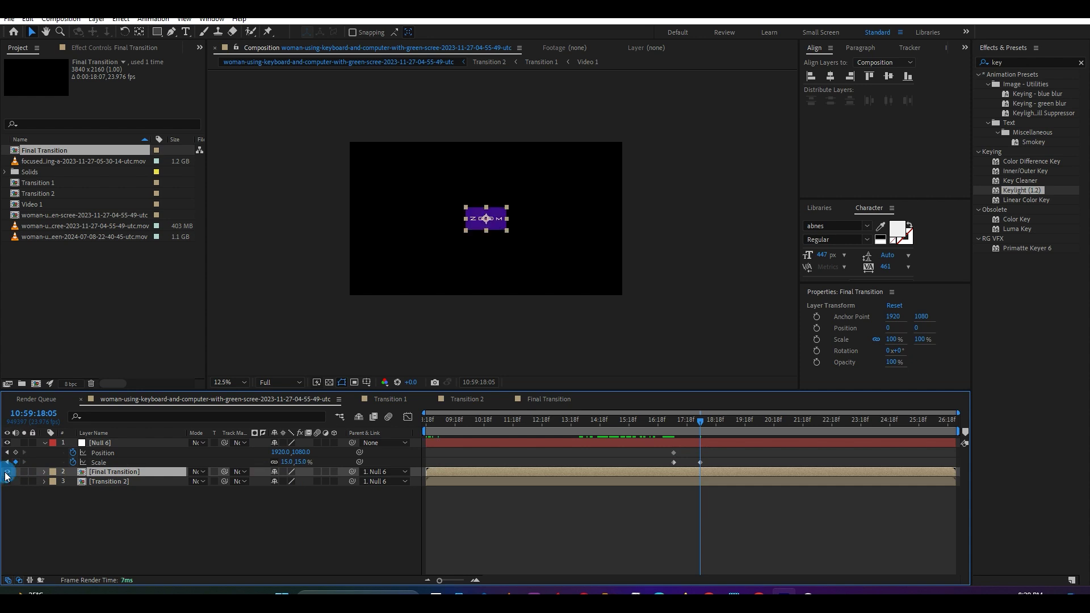
pyautogui.press('s')
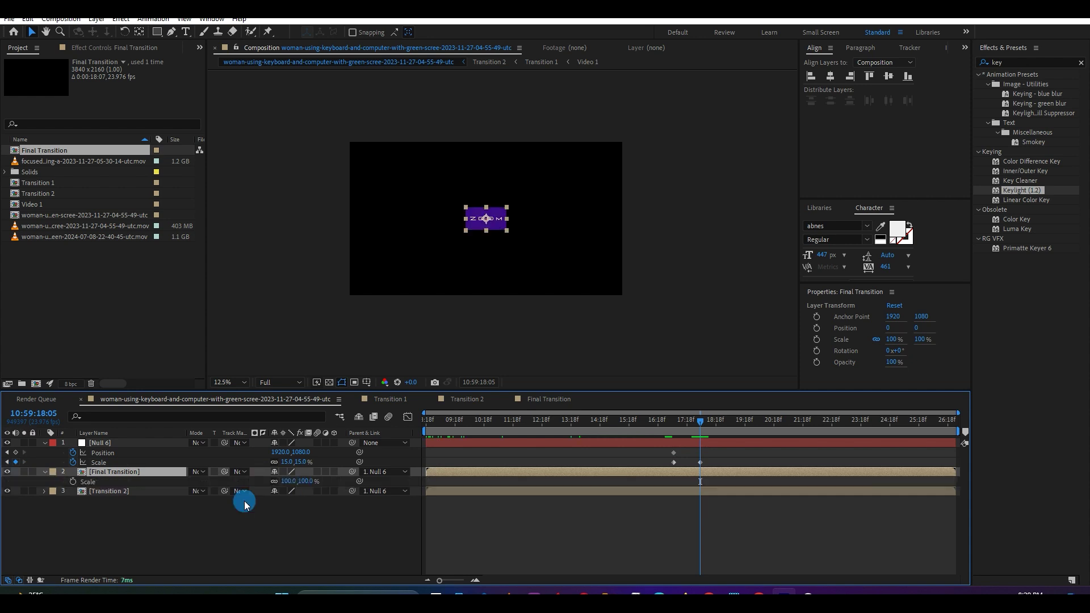
pyautogui.moveTo(308, 484); pyautogui.dragTo(640, 492)
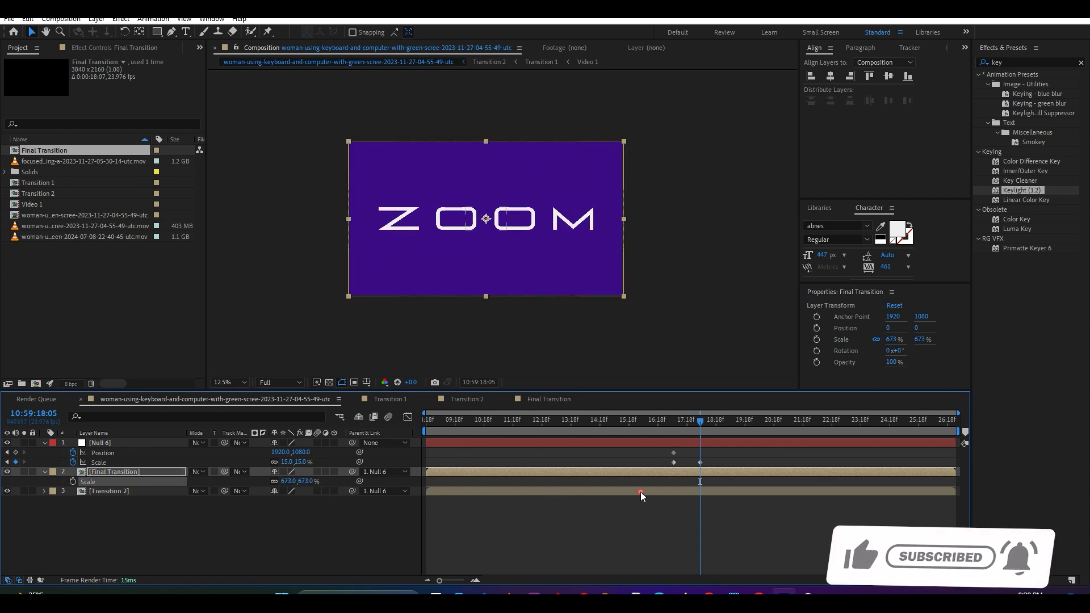
# - Add a Position keyframe on Null 6 at 10:59:18:05 and scrub through the zoom-out to check it
pyautogui.click(15, 453)
pyautogui.moveTo(690, 418); pyautogui.dragTo(656, 421)
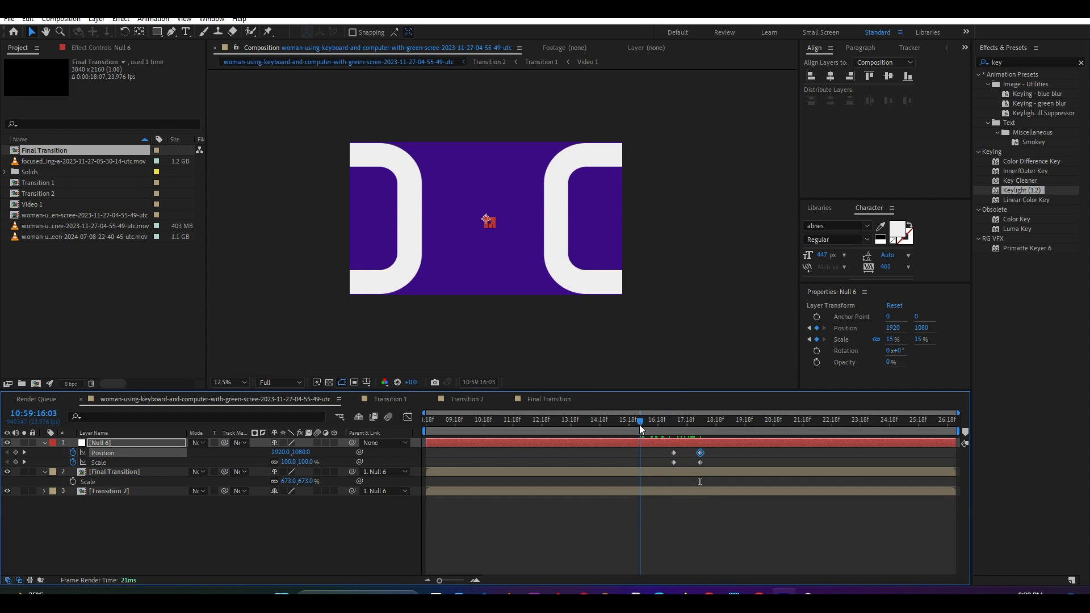
pyautogui.moveTo(639, 425); pyautogui.dragTo(703, 441)
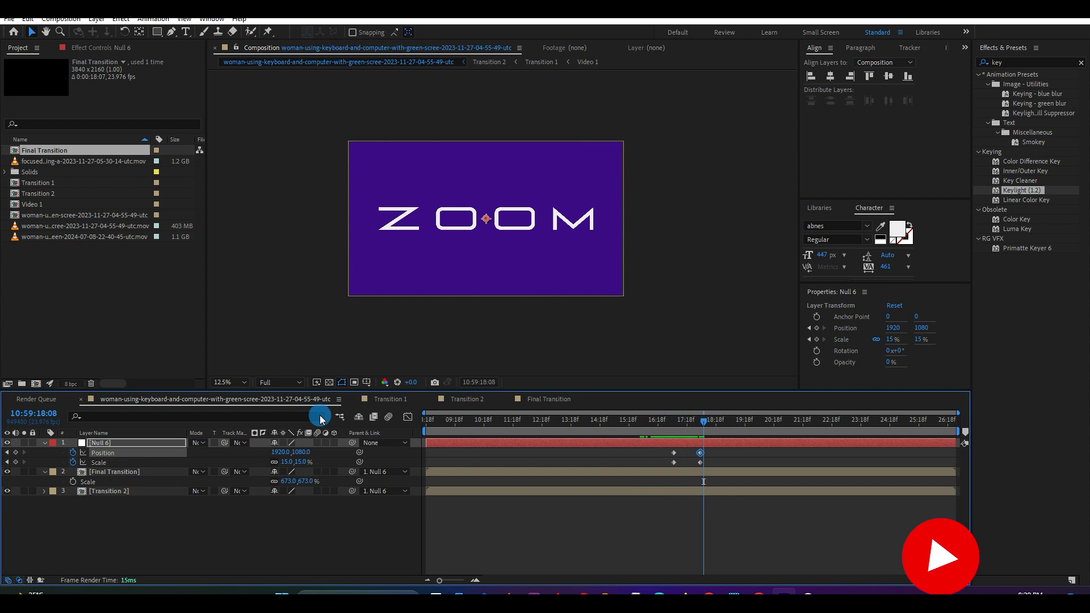
# - Move the BG layer out of the Final Transition composition to the bottom of the main composition's layer stack, starting at the composition's first frame
pyautogui.click(556, 400)
pyautogui.click(98, 451)
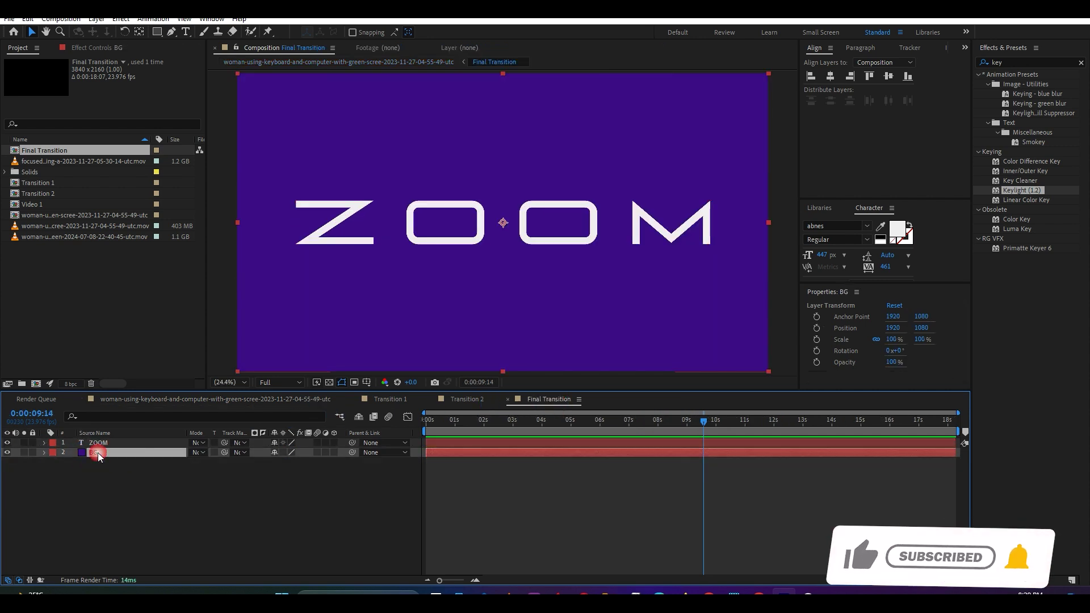
pyautogui.hotkey('ctrl', 'x')
pyautogui.click(238, 399)
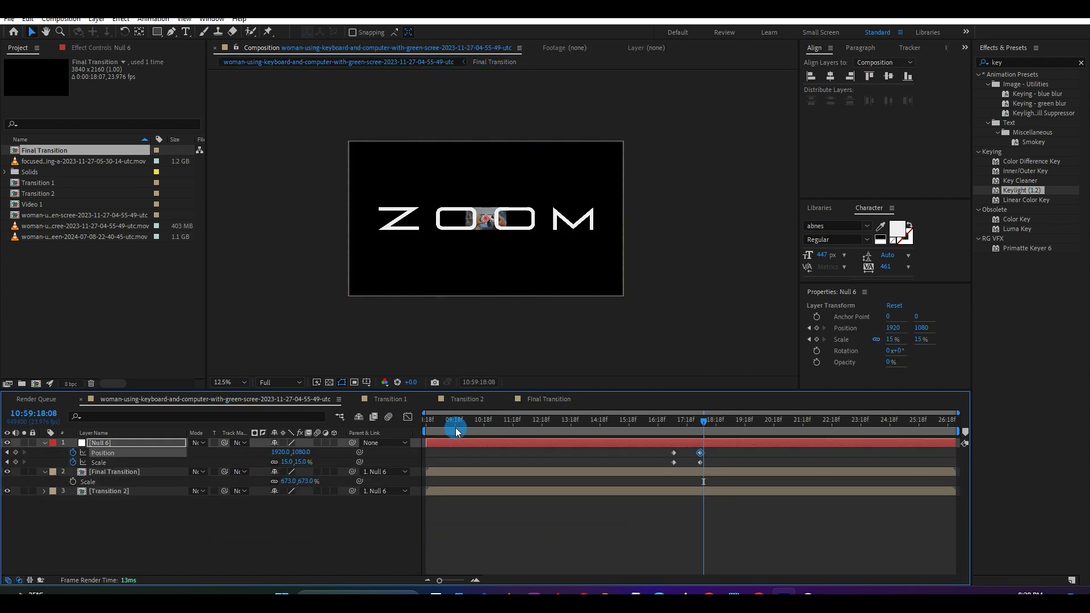
pyautogui.click(138, 540)
pyautogui.press('Home')
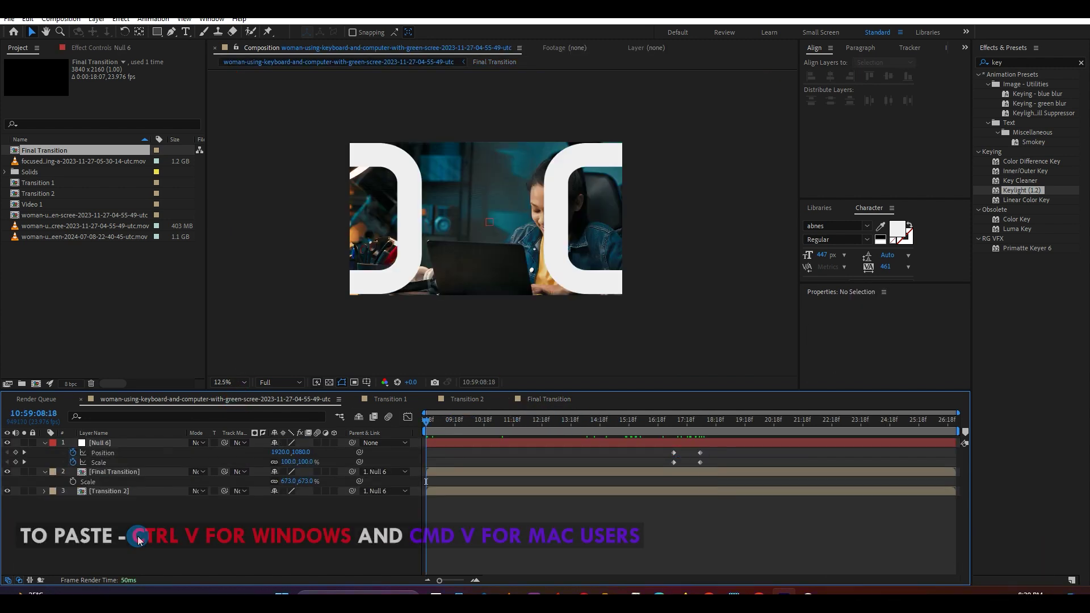
pyautogui.hotkey('ctrl', 'v')
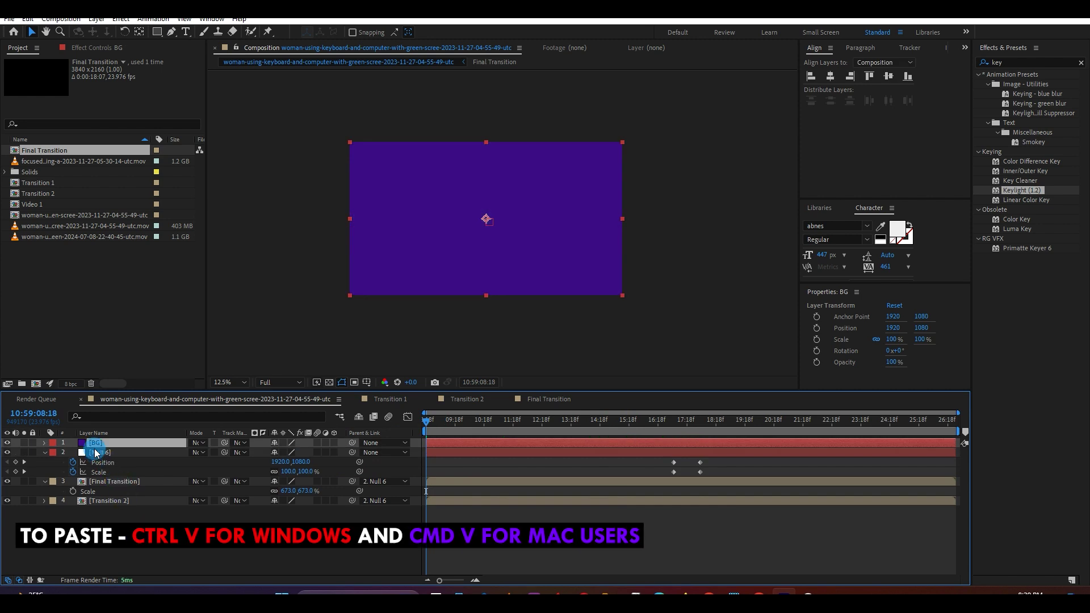
pyautogui.moveTo(98, 442); pyautogui.dragTo(97, 533)
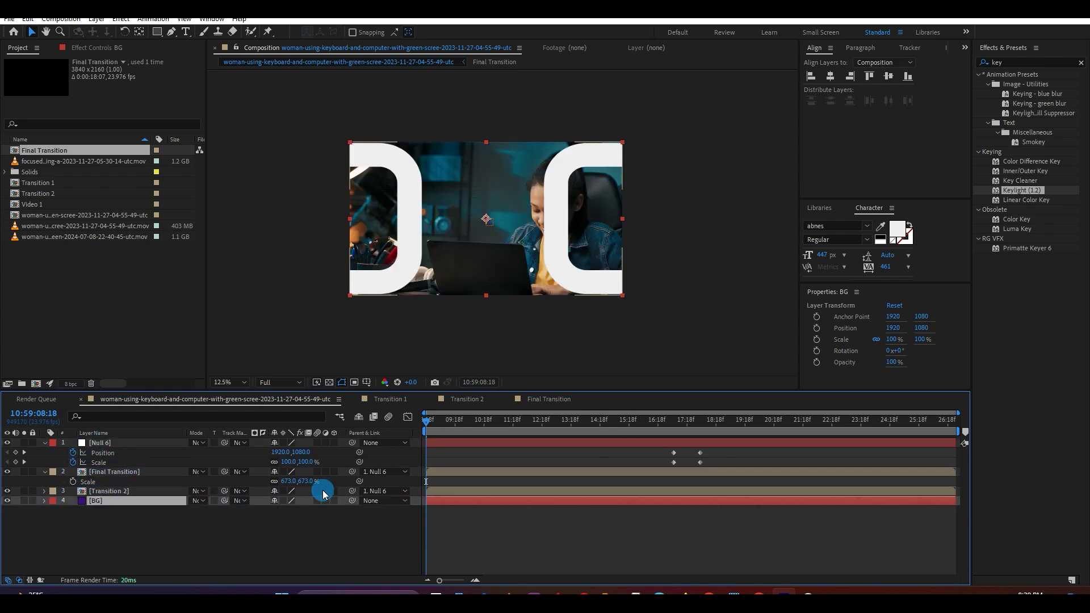
# - Set Null 6's keyframes at 10:59:17:07 to an X position of -2104 and a Scale of 151%
pyautogui.press('k')
pyautogui.moveTo(277, 452); pyautogui.dragTo(3, 402)
pyautogui.moveTo(281, 453); pyautogui.dragTo(2, 411)
pyautogui.moveTo(287, 453); pyautogui.dragTo(1, 458)
pyautogui.moveTo(277, 454); pyautogui.dragTo(3, 445)
pyautogui.moveTo(304, 465); pyautogui.dragTo(344, 465)
pyautogui.moveTo(281, 452); pyautogui.dragTo(3, 459)
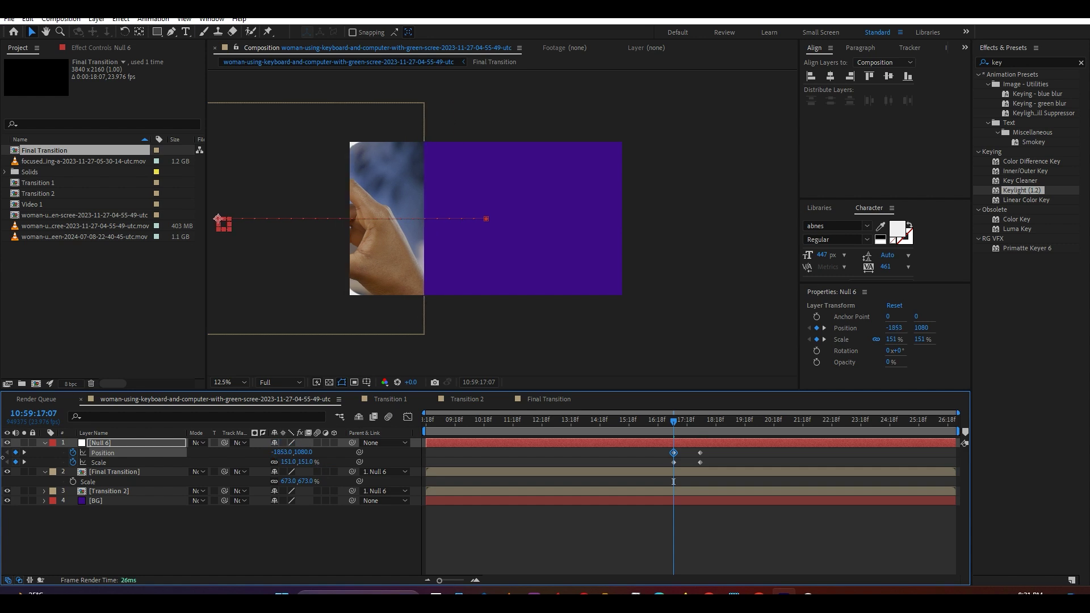
pyautogui.moveTo(286, 451); pyautogui.dragTo(148, 458)
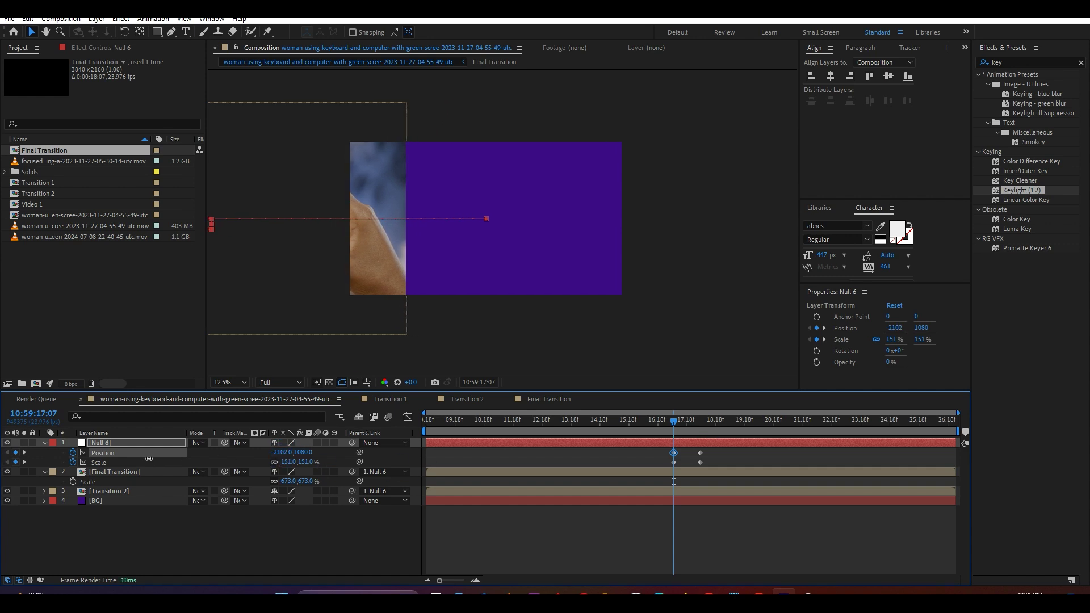
# - Keyframe Transition 2's X position at 0 on 10:59:17:07 and at 2652 on 10:59:18:05, placing the clip inside the second O
pyautogui.click(121, 492)
pyautogui.press('p')
pyautogui.click(73, 501)
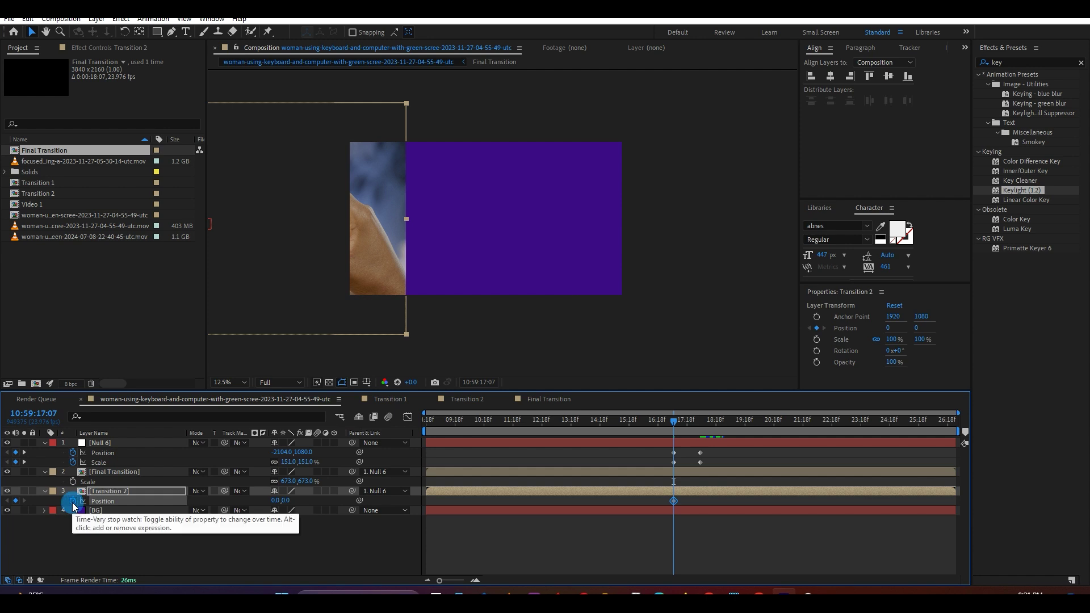
pyautogui.moveTo(687, 433); pyautogui.dragTo(683, 427)
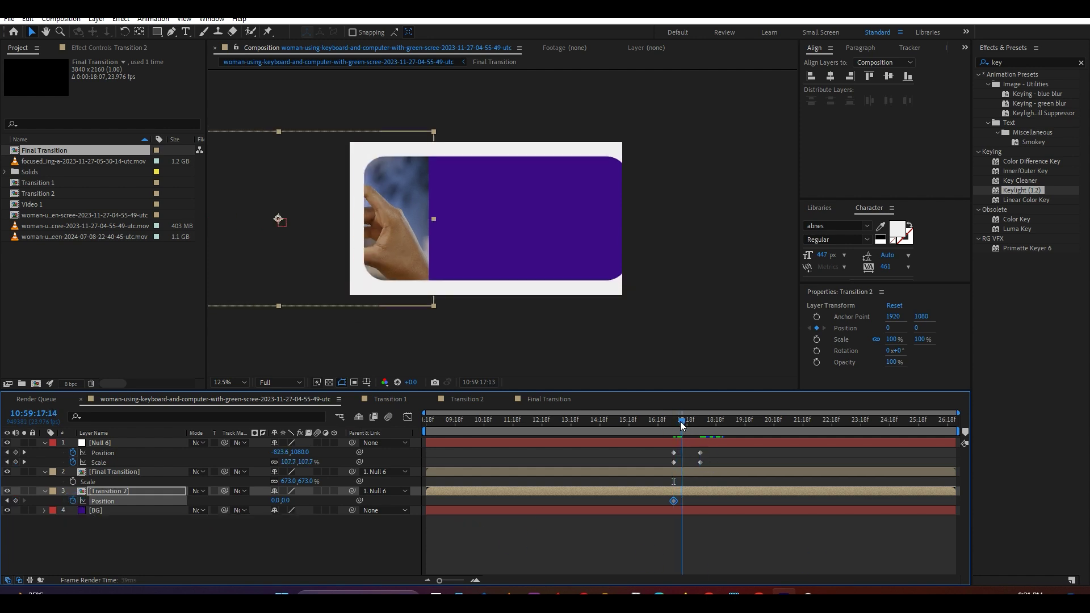
pyautogui.click(25, 462)
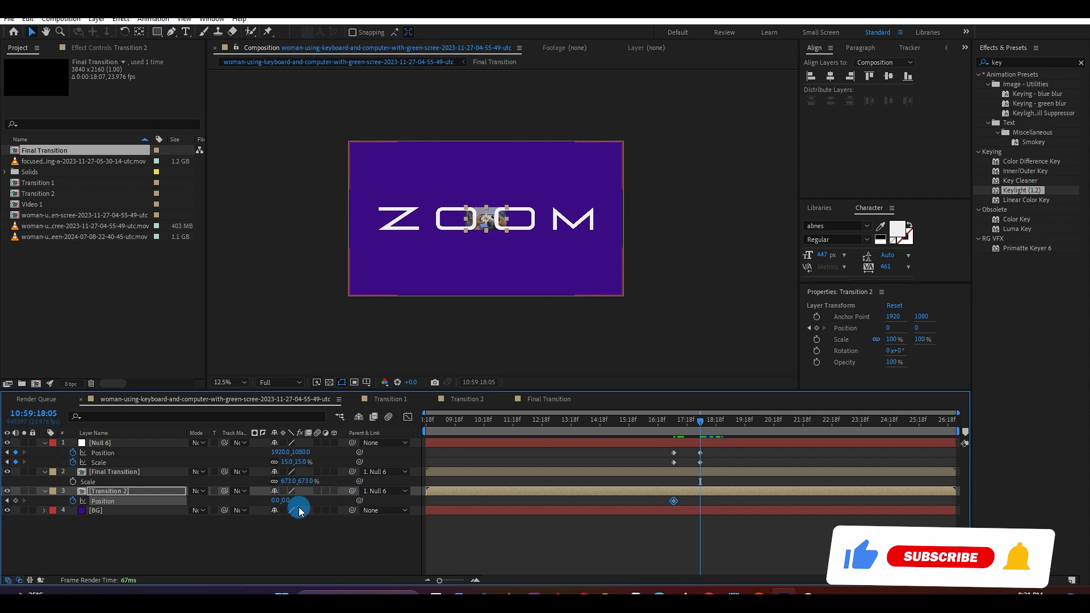
pyautogui.click(278, 501)
pyautogui.moveTo(433, 501); pyautogui.dragTo(825, 515)
pyautogui.moveTo(275, 501); pyautogui.dragTo(673, 501)
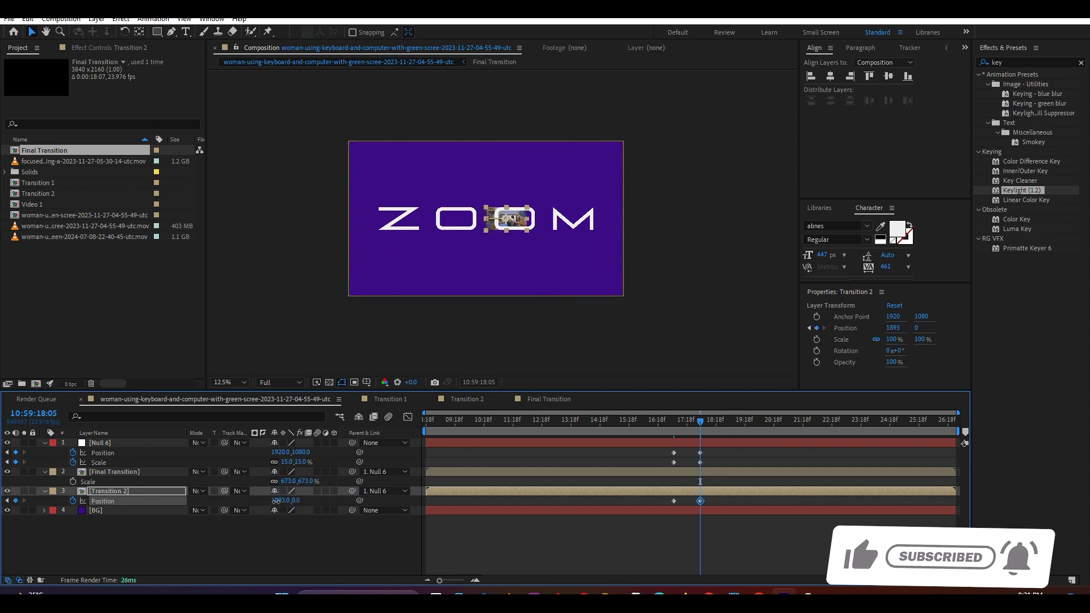
pyautogui.moveTo(275, 500); pyautogui.dragTo(305, 497)
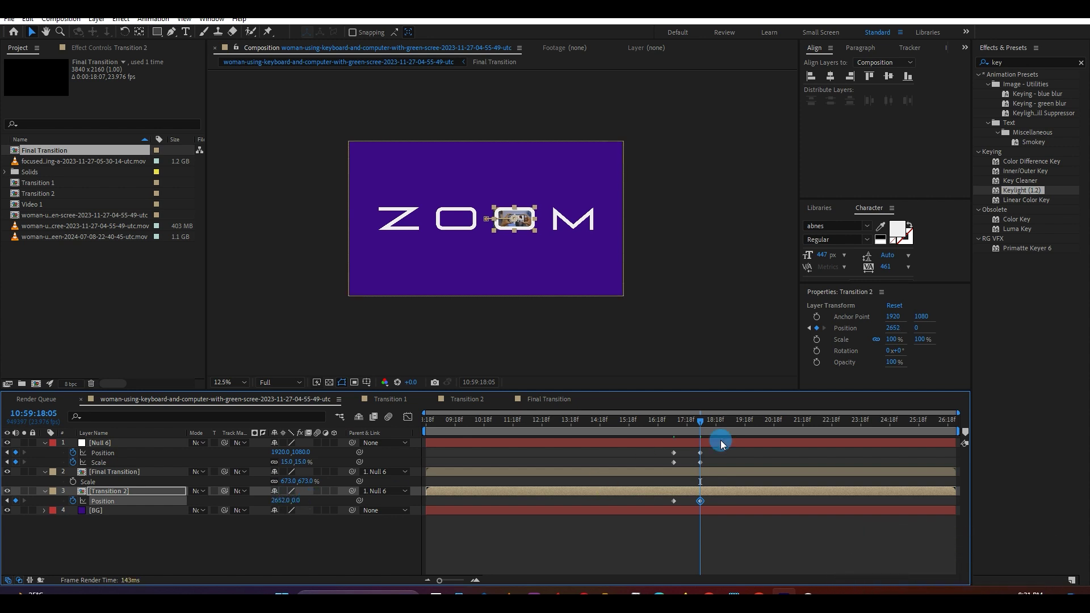
# - Add a Position keyframe on Transition 2 at the composition's start with X at 2417, and preview the playback
pyautogui.moveTo(703, 422); pyautogui.dragTo(369, 422)
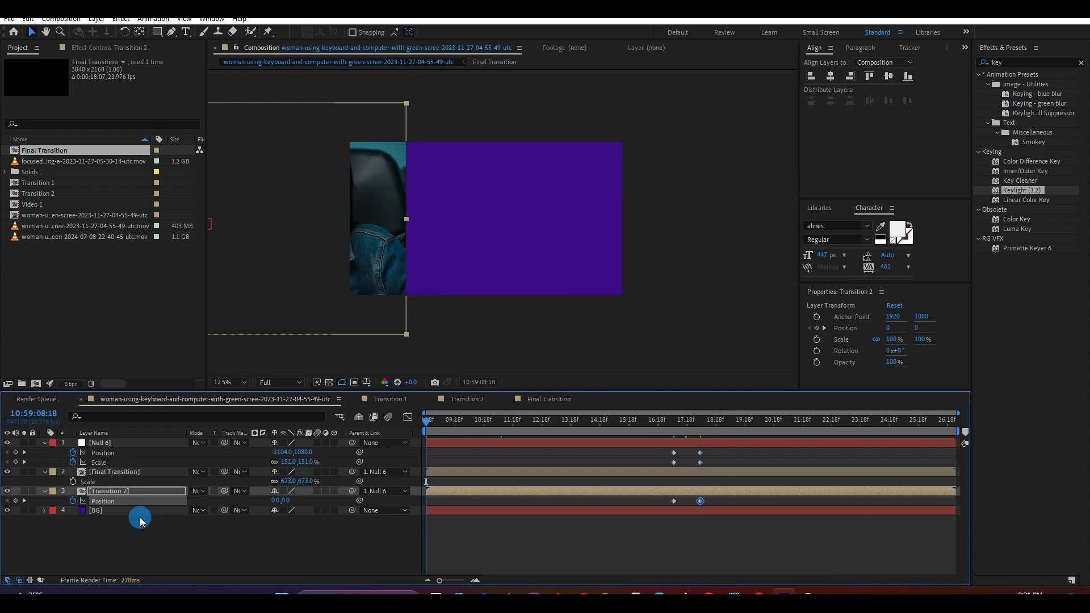
pyautogui.moveTo(313, 500); pyautogui.dragTo(1087, 498)
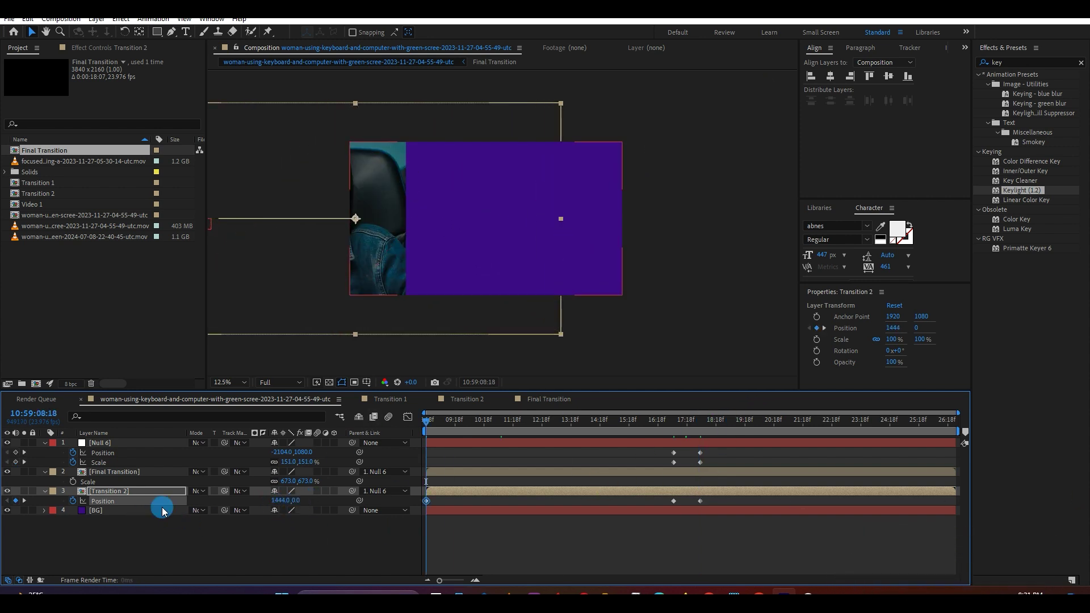
pyautogui.moveTo(275, 501); pyautogui.dragTo(707, 499)
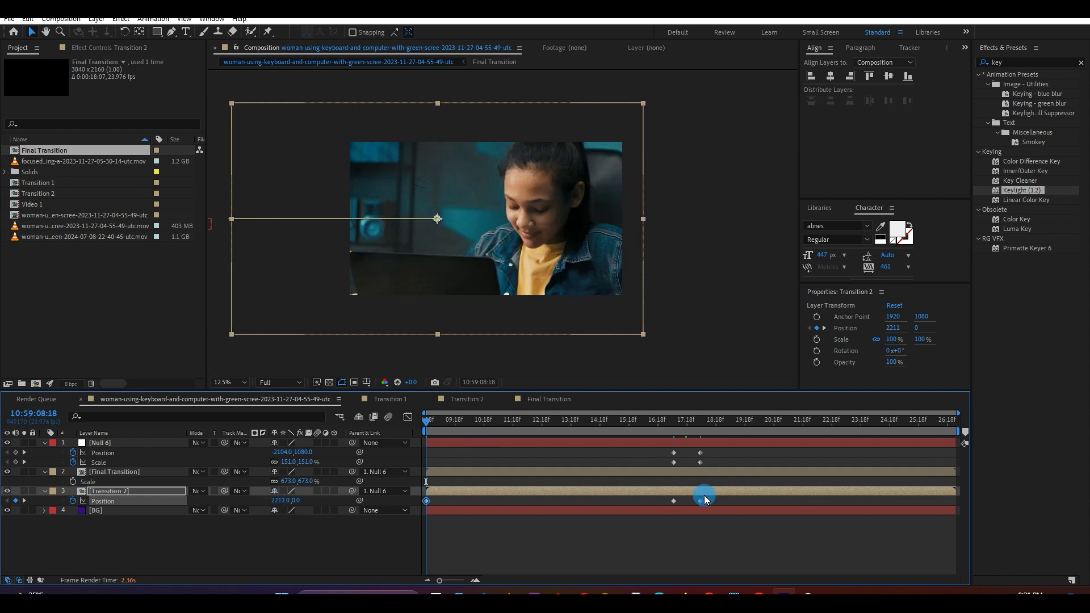
pyautogui.moveTo(279, 500); pyautogui.dragTo(390, 500)
pyautogui.press('space')
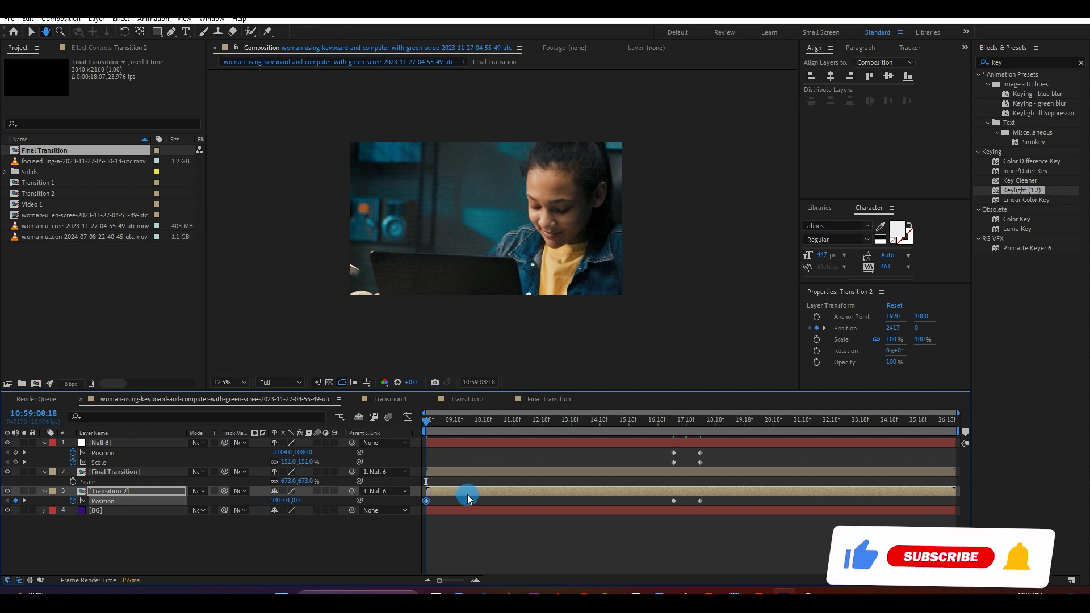
pyautogui.press('space')
# - Move Transition 2's first Position keyframe to 10:59:16:17, with X at 2665.4 and the layer's Scale at 67%
pyautogui.moveTo(511, 430); pyautogui.dragTo(658, 430)
pyautogui.moveTo(426, 500); pyautogui.dragTo(659, 520)
pyautogui.hotkey('shift', 's')
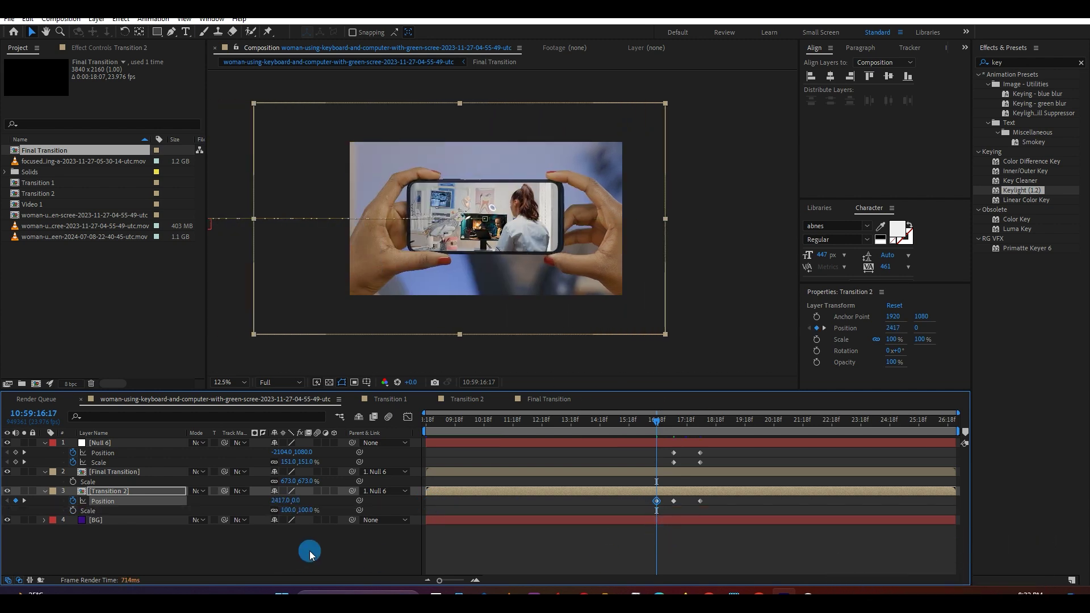
pyautogui.moveTo(302, 509); pyautogui.dragTo(413, 501)
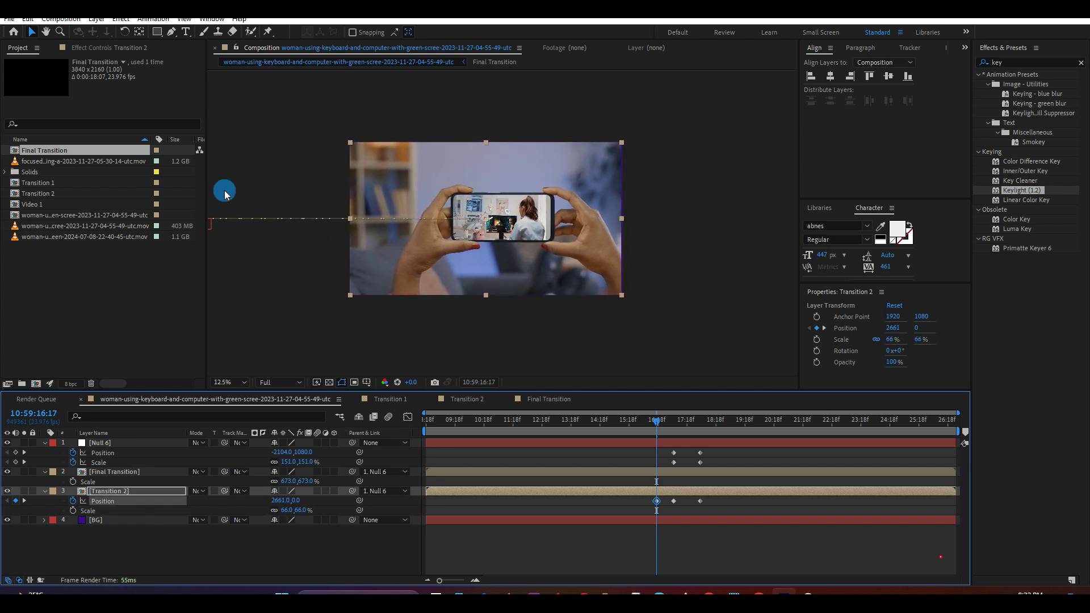
pyautogui.moveTo(286, 509); pyautogui.dragTo(288, 510)
pyautogui.moveTo(656, 421); pyautogui.dragTo(658, 421)
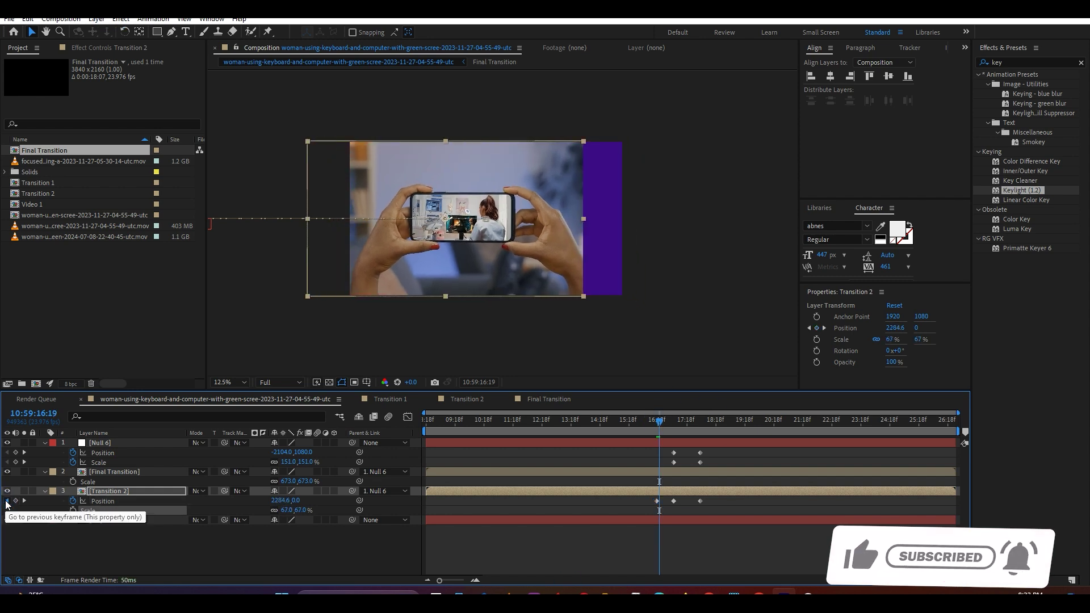
# - Replace Transition 2's Position keyframe at 10:59:17:07 with the one from 10:59:16:17
pyautogui.click(7, 502)
pyautogui.click(674, 502)
pyautogui.moveTo(674, 505); pyautogui.dragTo(663, 505)
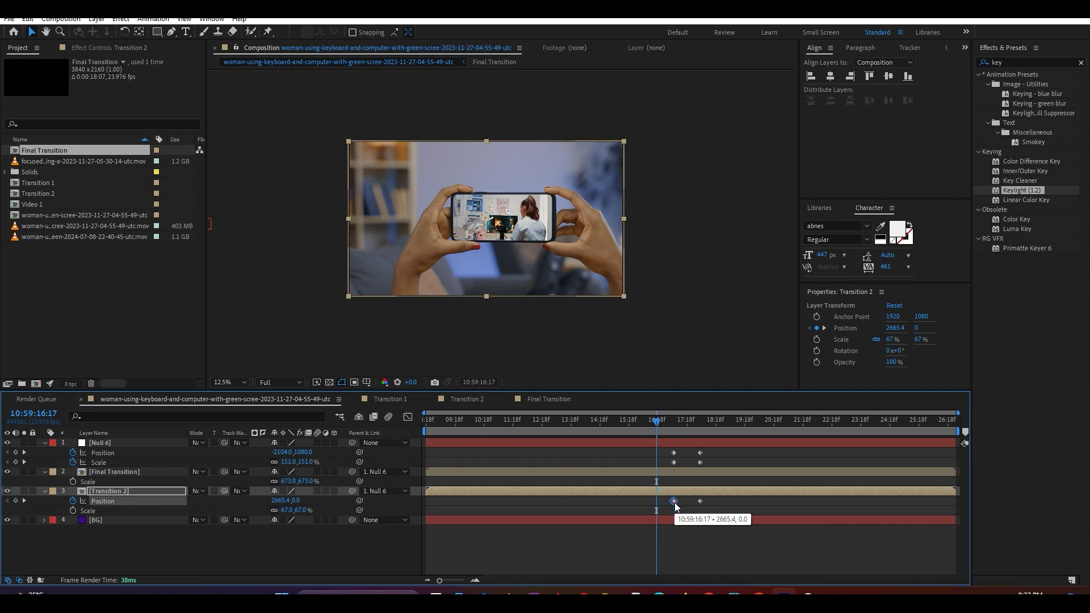
# - Set Transition 2's Scale to 83% at 10:59:17:07 and scrub toward the closing keyframes to check the zoom-out
pyautogui.moveTo(659, 425)
pyautogui.mouseDown()
pyautogui.moveTo(689, 431)
pyautogui.moveTo(675, 434)
pyautogui.mouseUp()
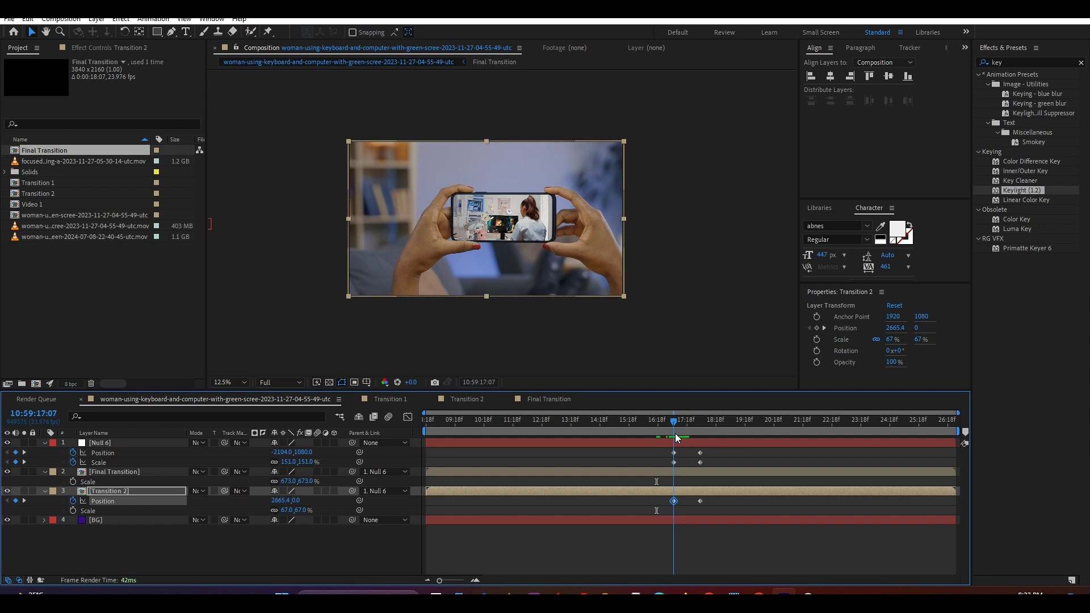
pyautogui.moveTo(298, 509); pyautogui.dragTo(306, 510)
pyautogui.moveTo(675, 423); pyautogui.dragTo(699, 424)
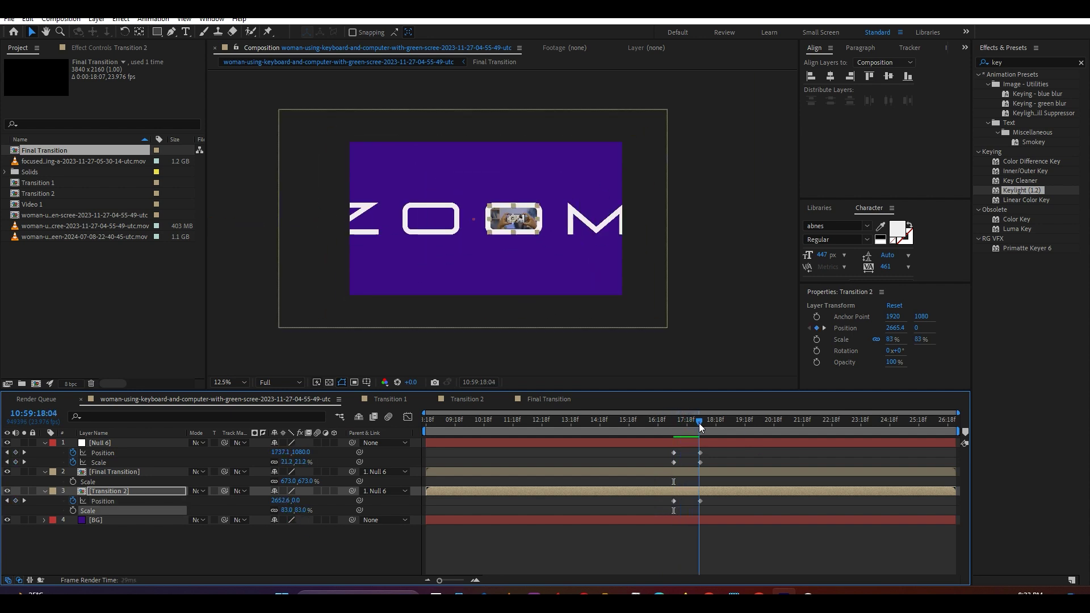